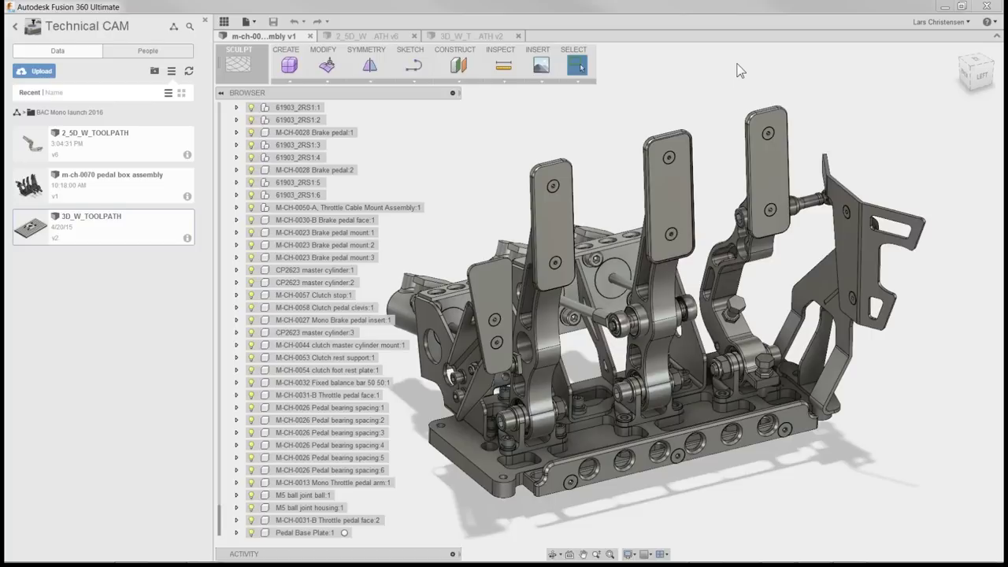
Switch to the 2_5D_W_TOOLPATH design and work on it in the CAM workspace
left_click(364, 37)
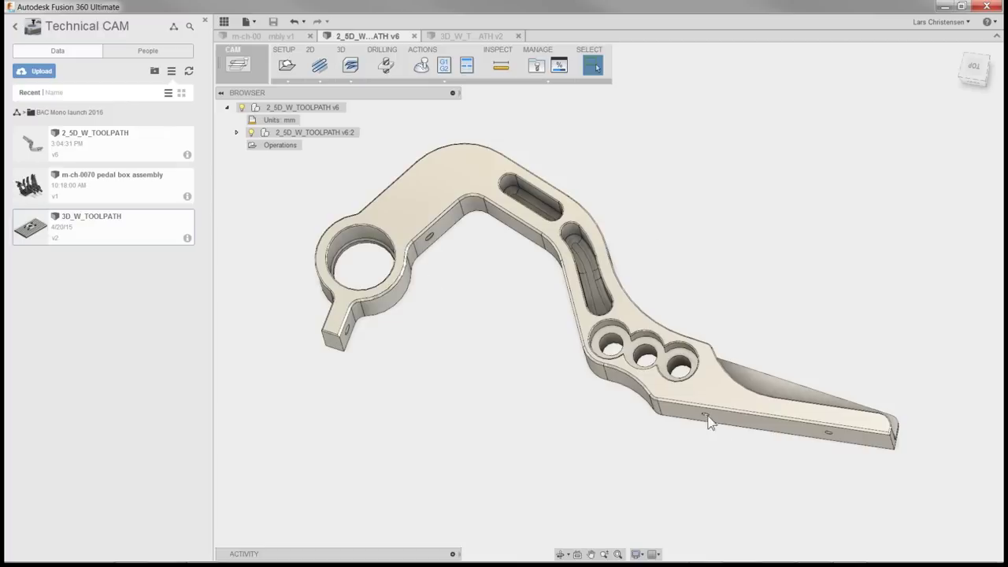
middle_click_drag(610, 420, 610, 420, "shift")
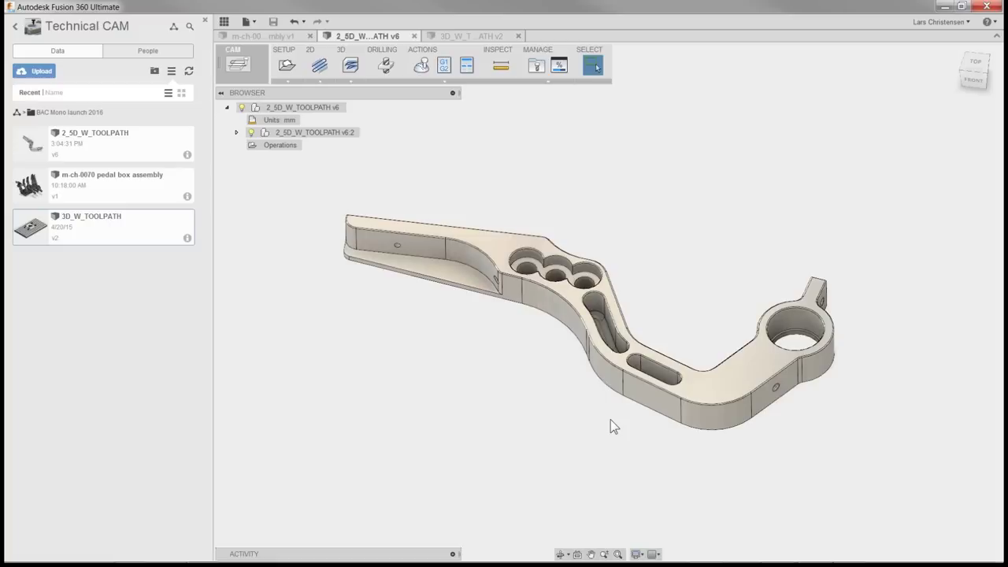
left_click(233, 69)
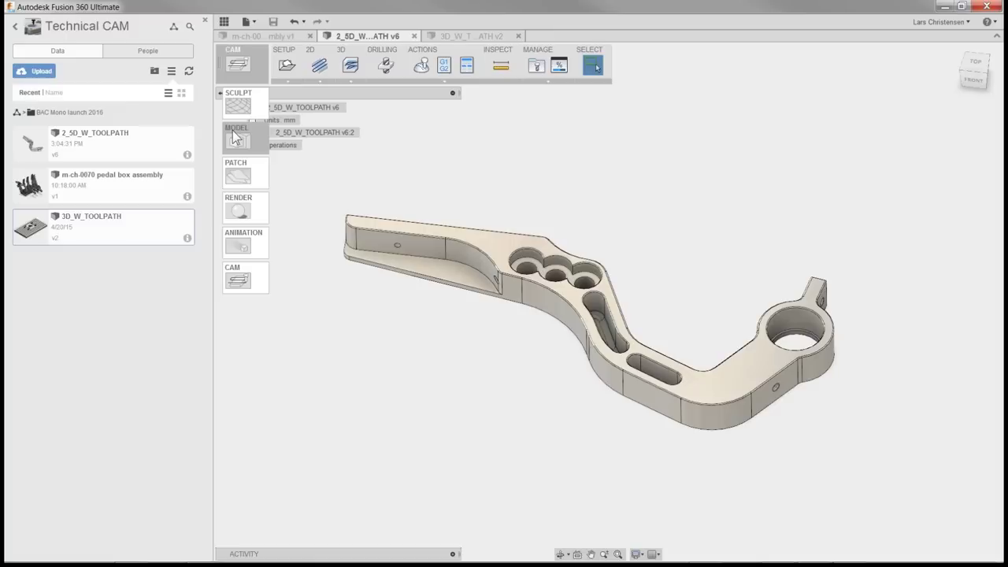
left_click(252, 266)
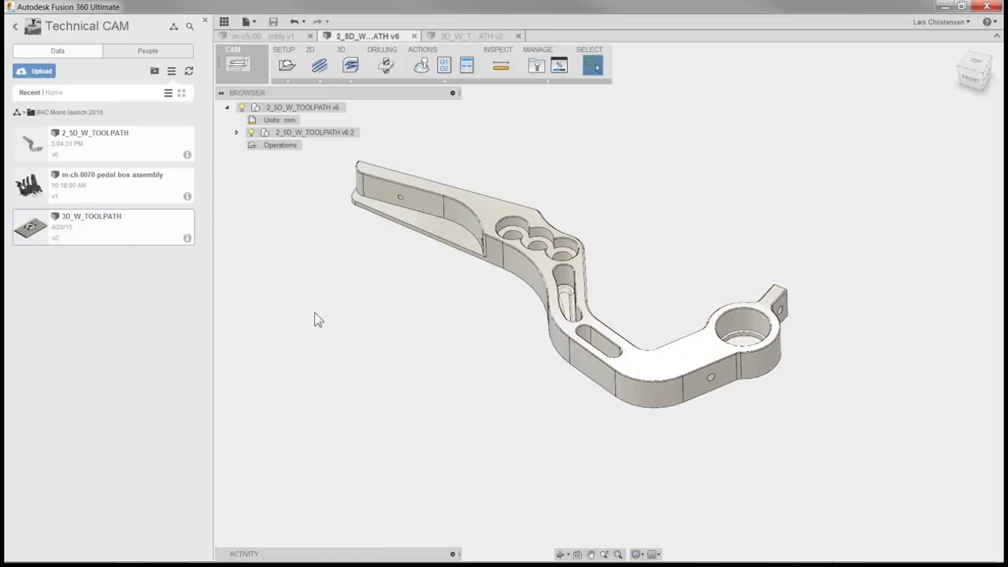
Show the Orange vise and both Parallels components around the throttle pedal
left_click(227, 107)
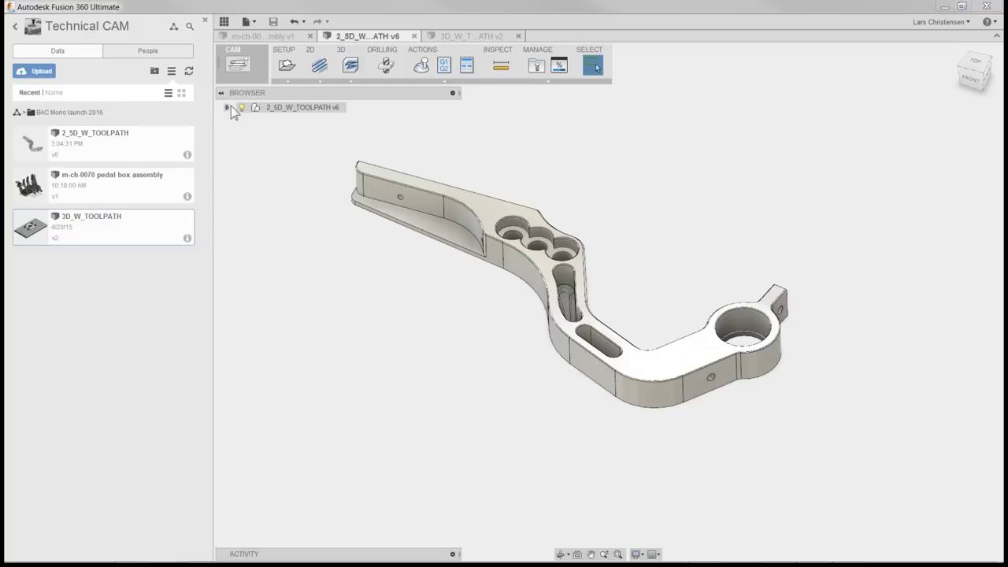
left_click(227, 107)
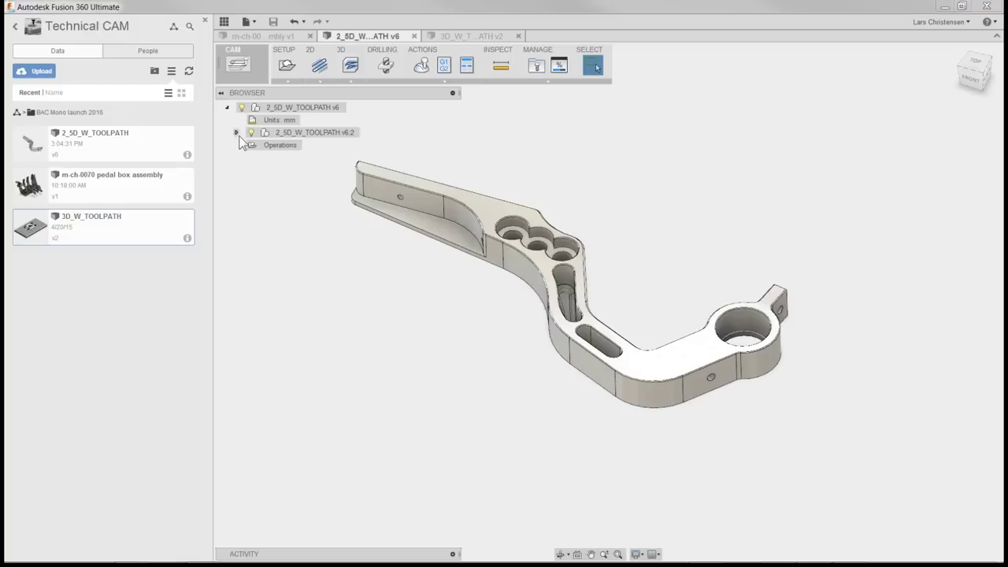
left_click(237, 132)
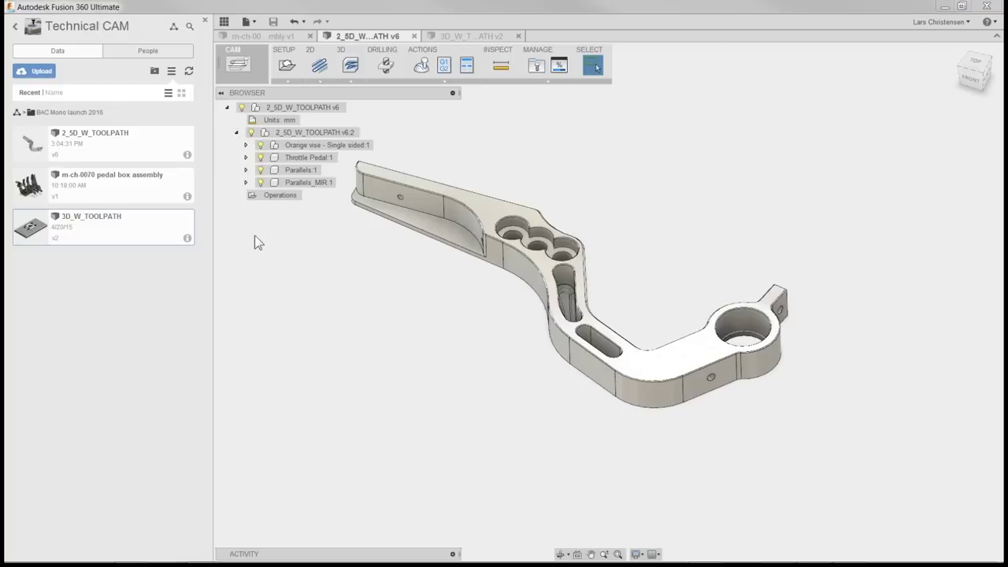
left_click(260, 145)
left_click(261, 169)
left_click(261, 182)
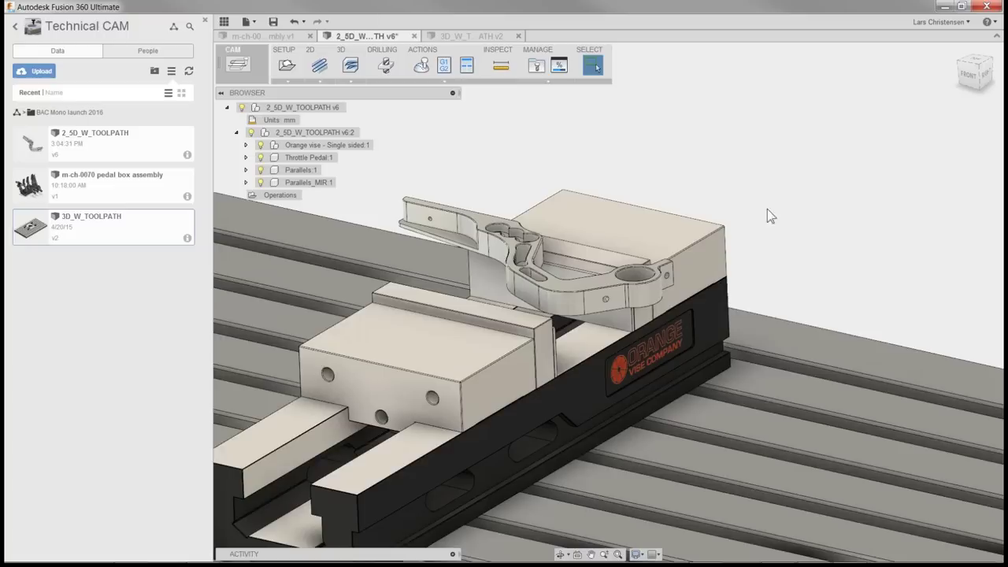
left_click(236, 133)
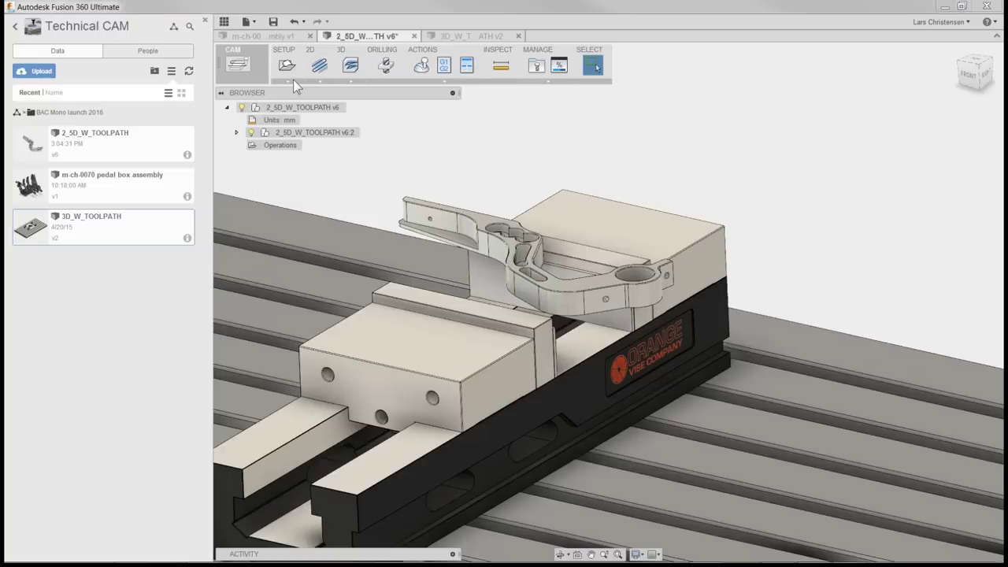
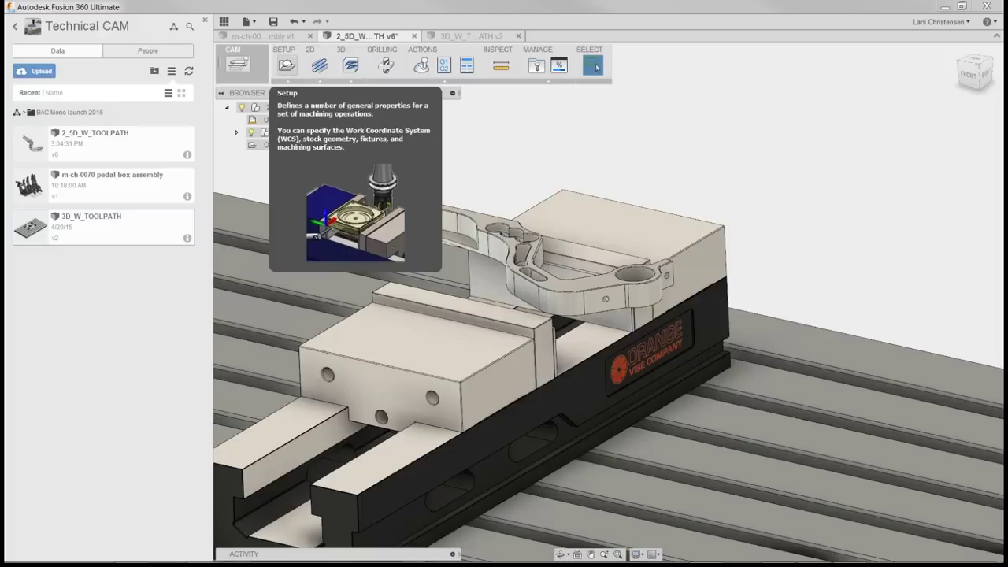
Create a new machining setup with the throttle pedal body as its model
left_click(286, 65)
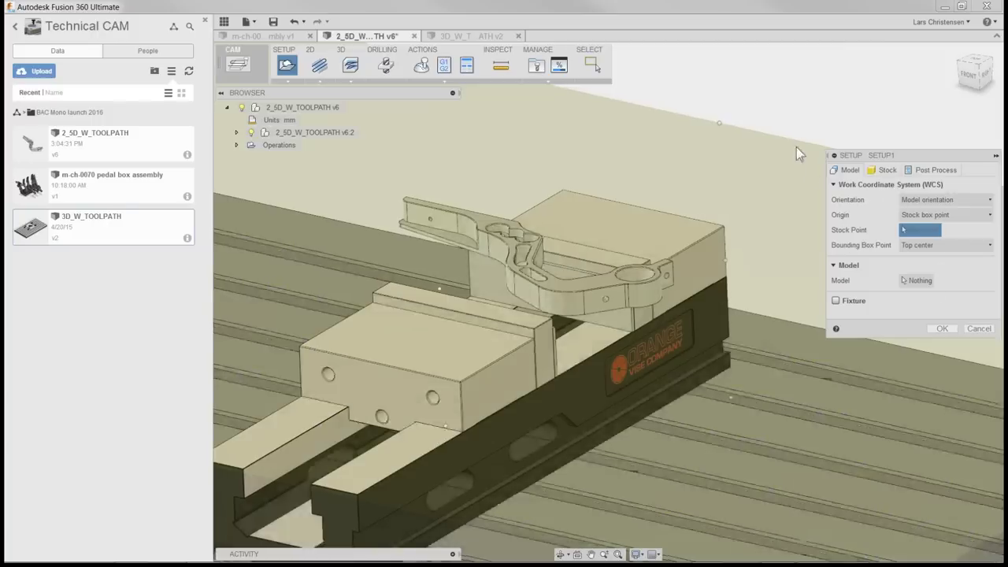
scroll(789, 143, "down", 5)
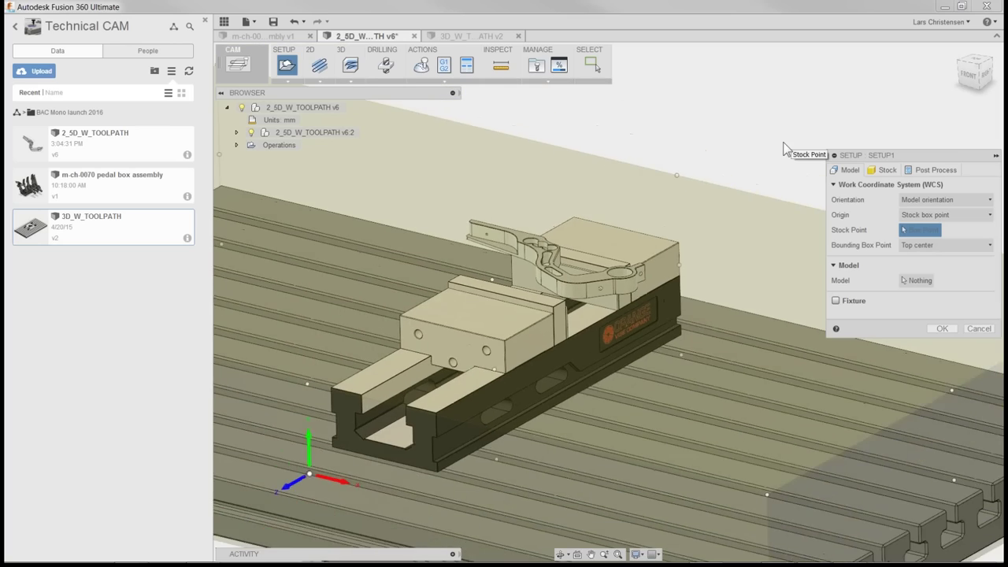
scroll(785, 148, "down", 3)
middle_click_drag(785, 148, 685, 447, "shift")
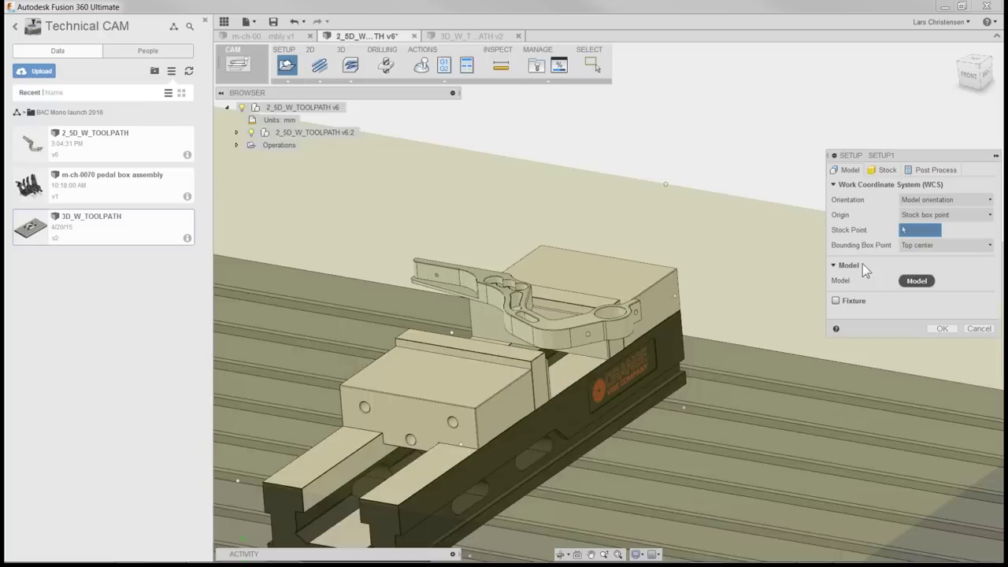
left_click(915, 282)
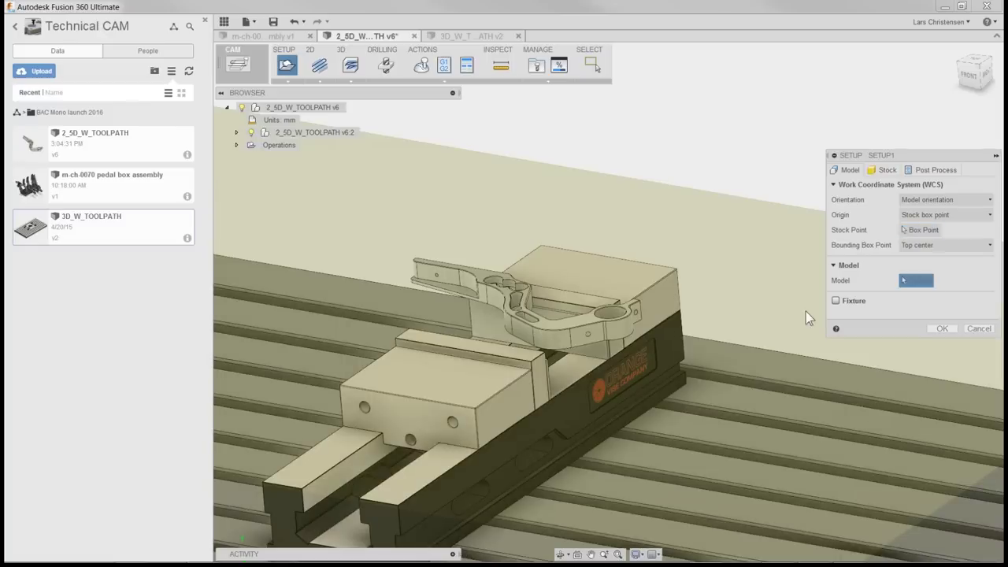
left_click(571, 327)
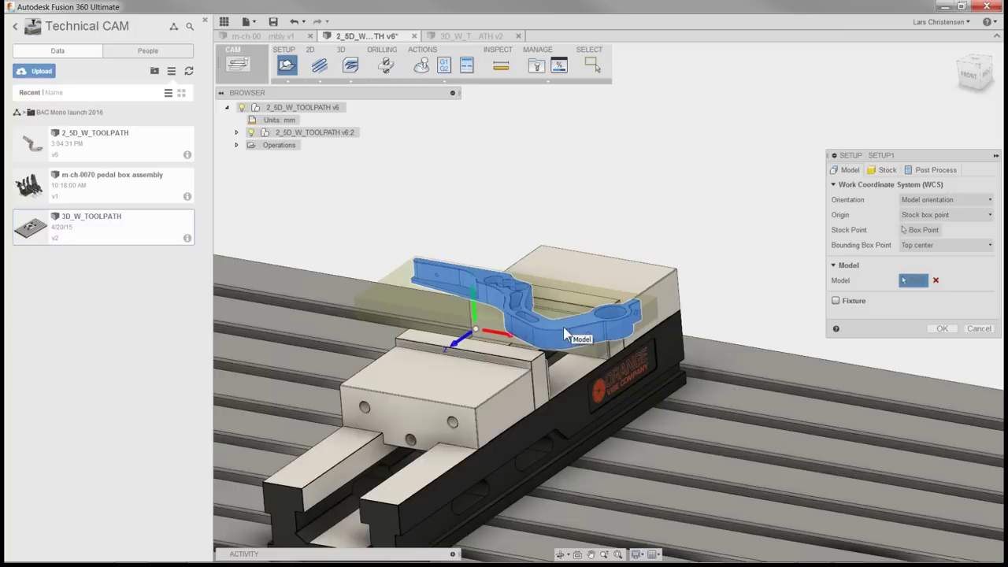
scroll(563, 326, "up", 5)
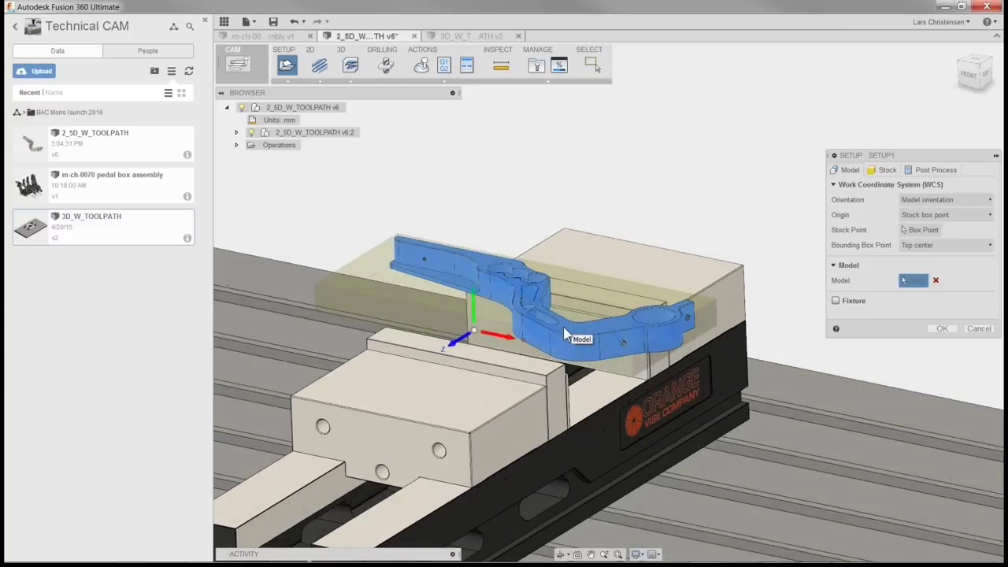
scroll(564, 331, "up", 2)
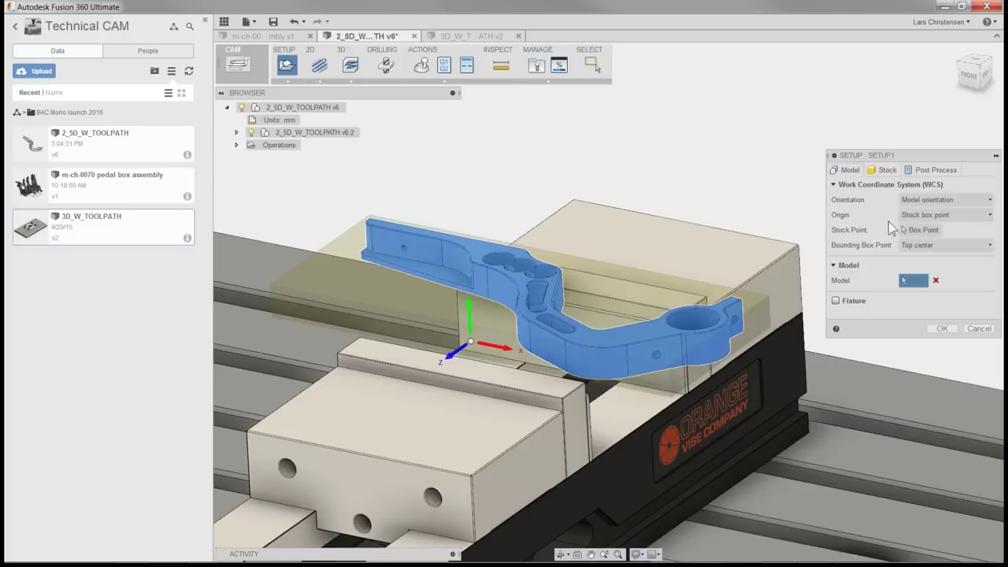
Define the setup's stock as a relative size box with a 10 mm bottom offset
left_click(886, 171)
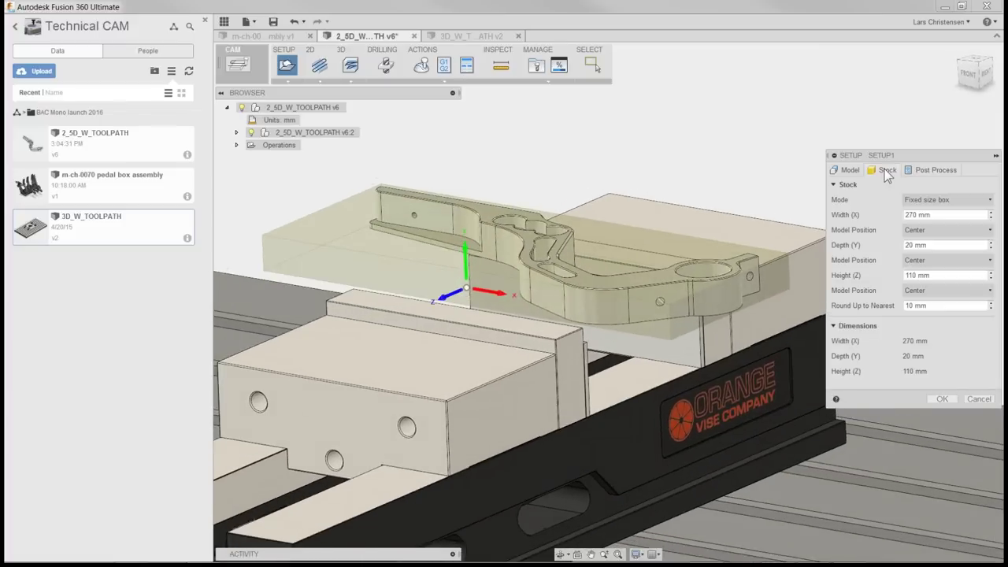
left_click(934, 200)
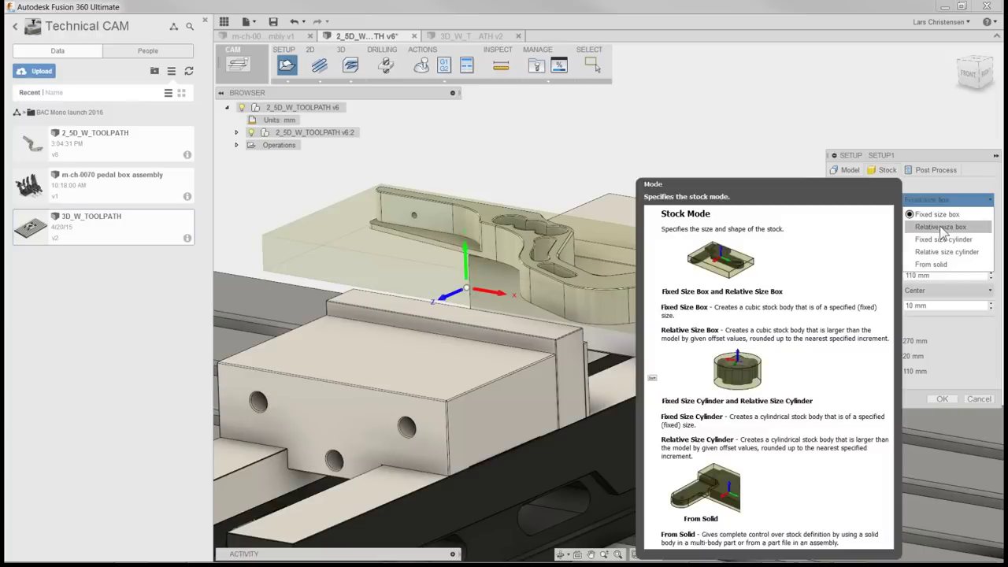
left_click(941, 227)
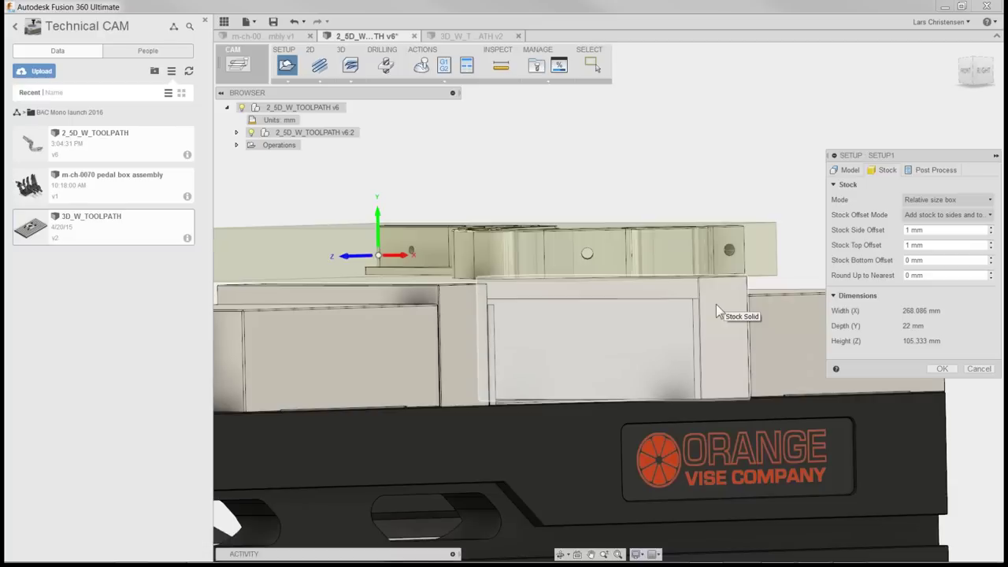
left_click_drag(937, 259, 892, 259)
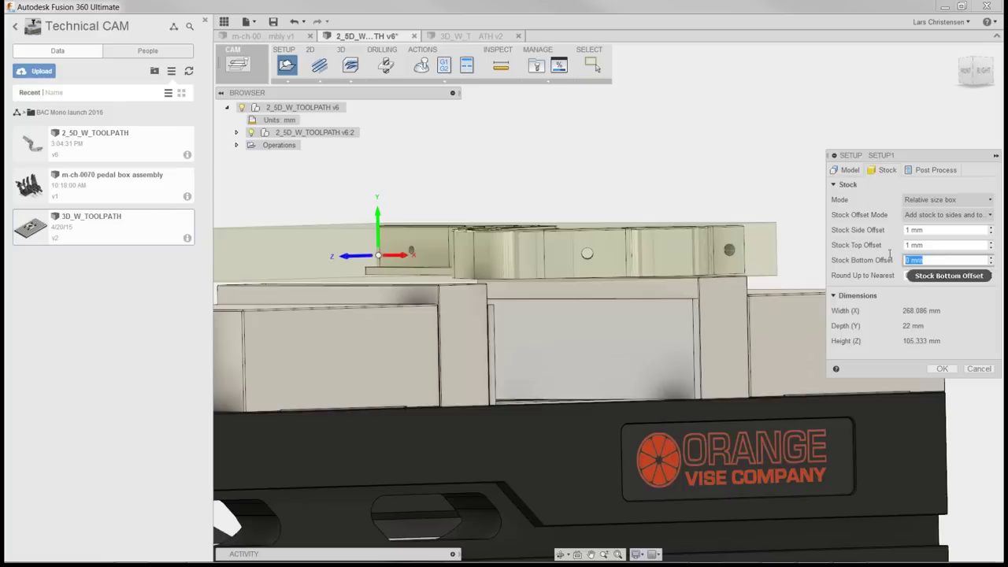
type("110")
key("BackSpace")
key("BackSpace")
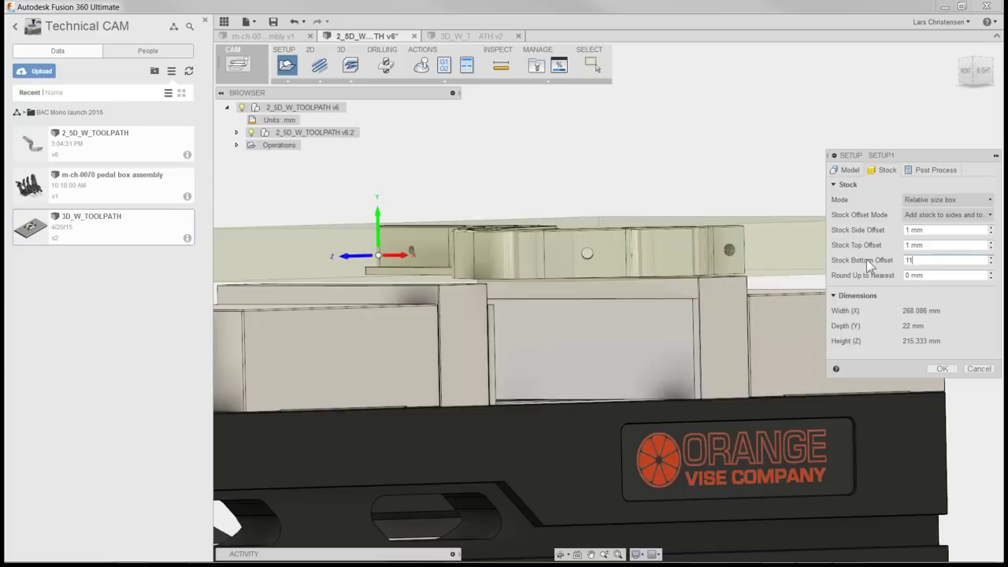
type("0")
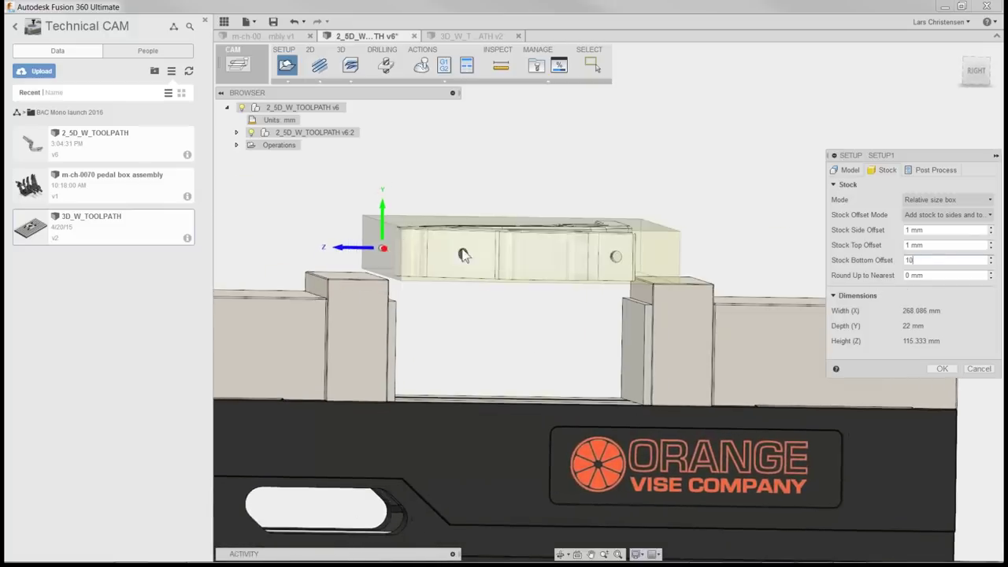
Try a stock bottom offset of 16 mm and set it back to 10 mm
left_click(990, 258)
left_click(990, 258)
left_click(990, 257)
left_click(990, 257)
left_click(990, 258)
left_click(990, 258)
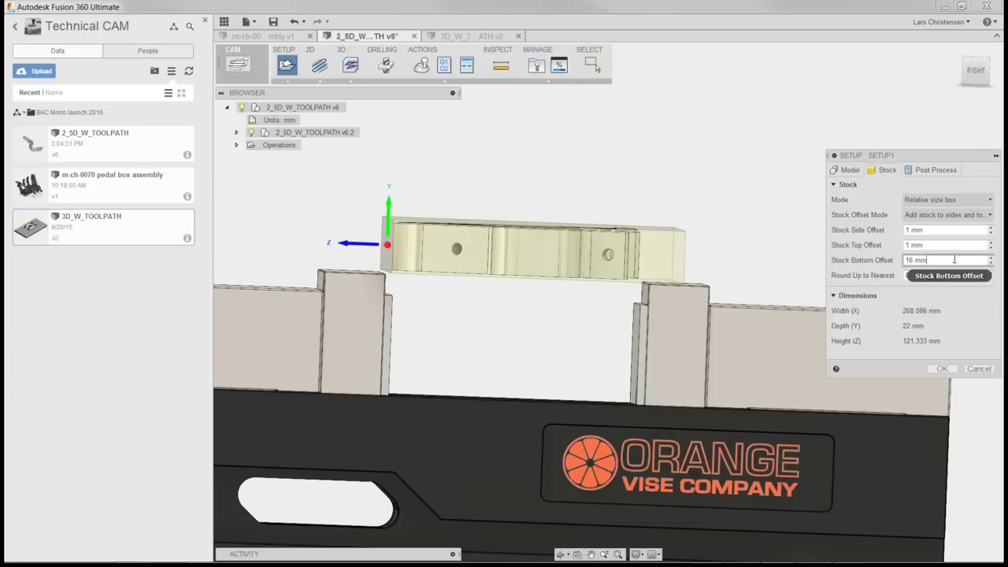
key("BackSpace")
key("BackSpace")
key("BackSpace")
key("BackSpace")
type("0")
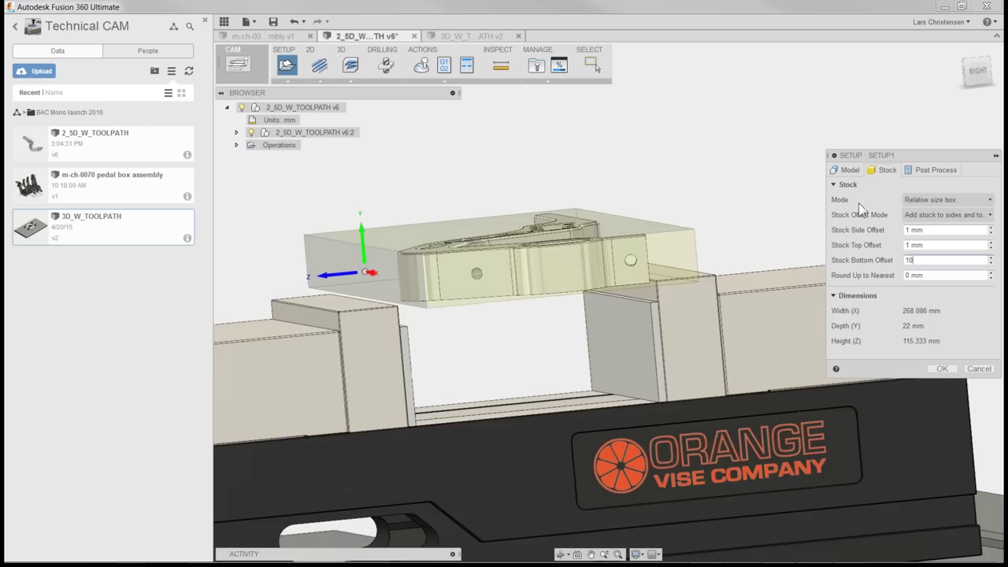
Orient the work coordinate system by Z axis/plane and X axis, using the pedal's top face for Z
left_click(846, 170)
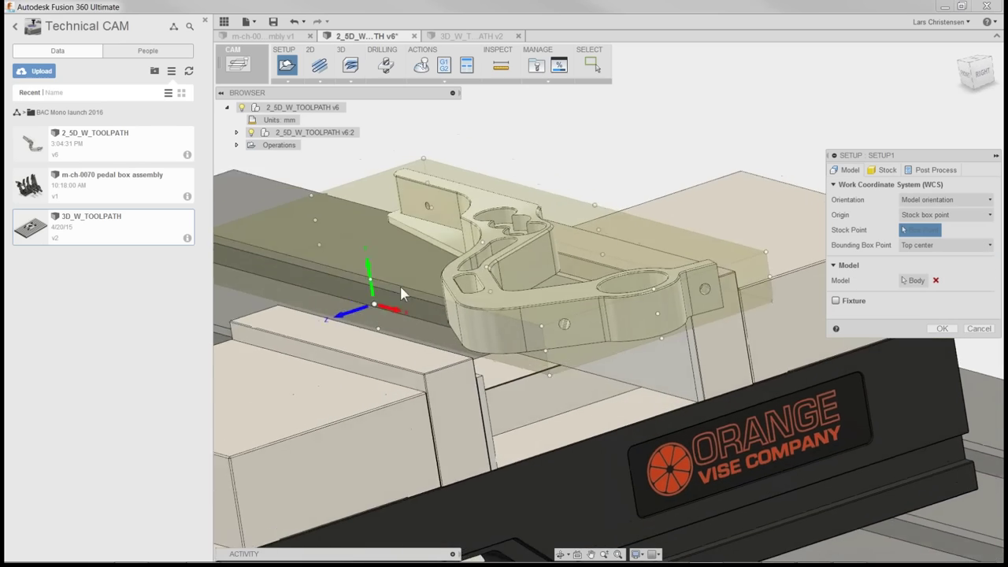
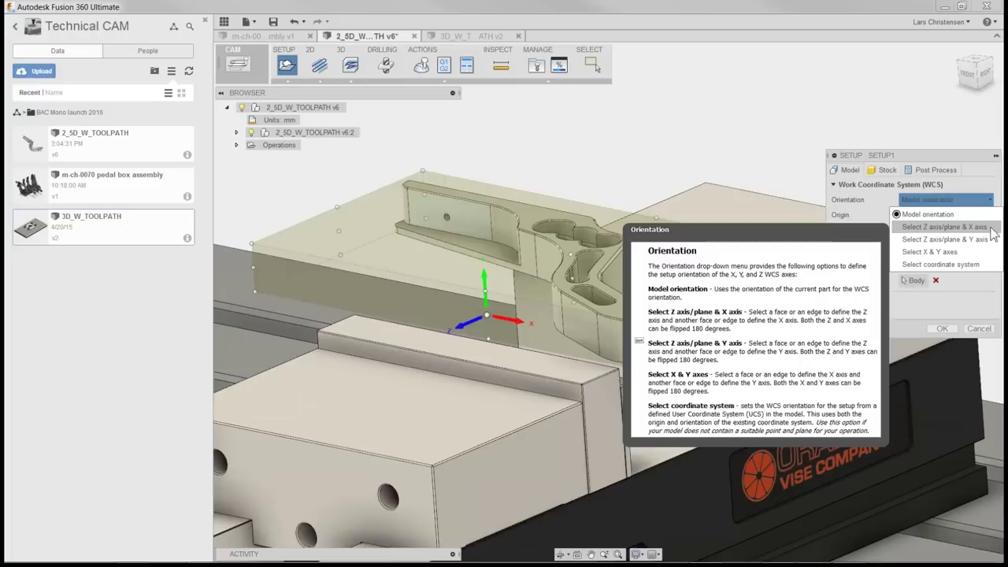
left_click(991, 229)
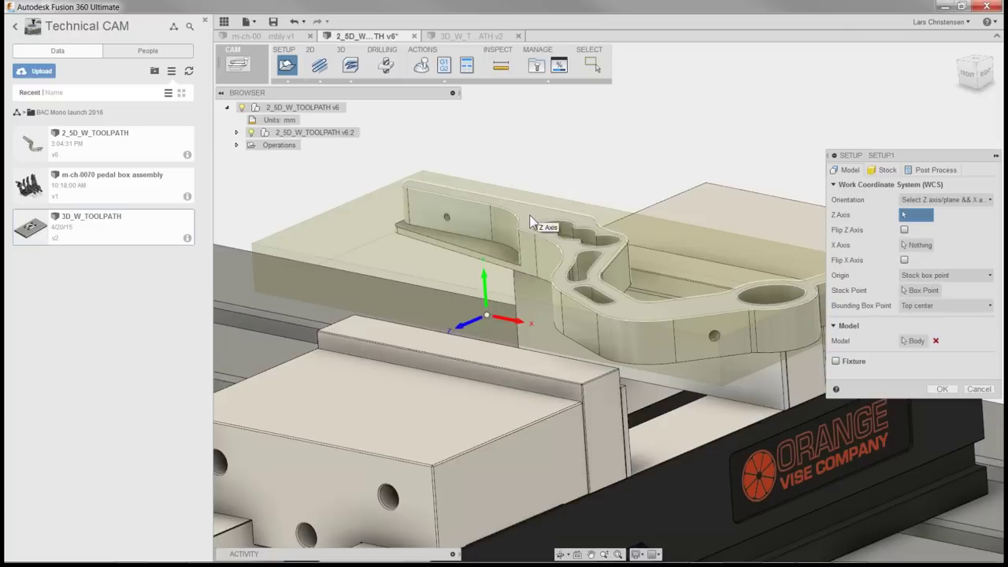
left_click(533, 222)
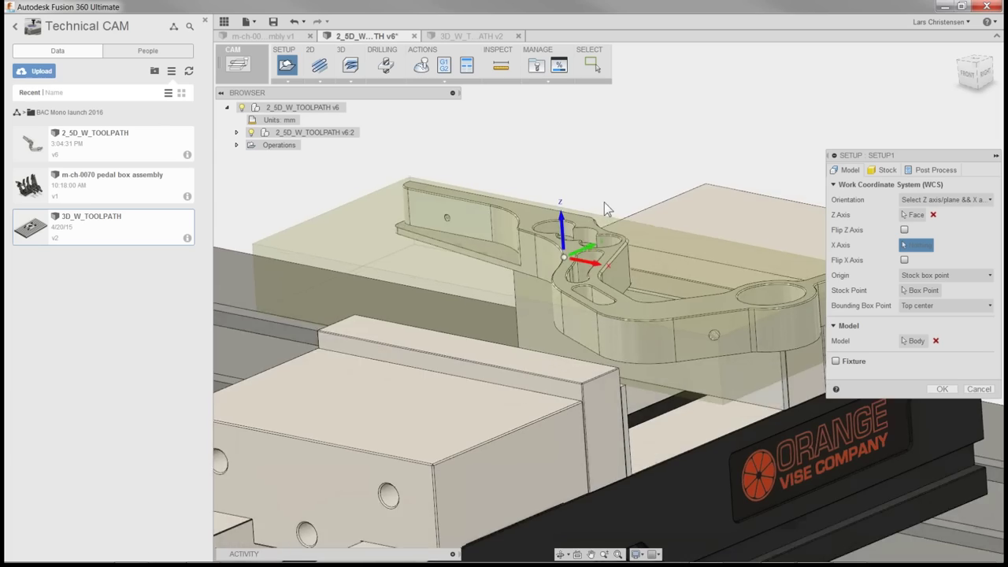
middle_click_drag(609, 213, 789, 279, "shift")
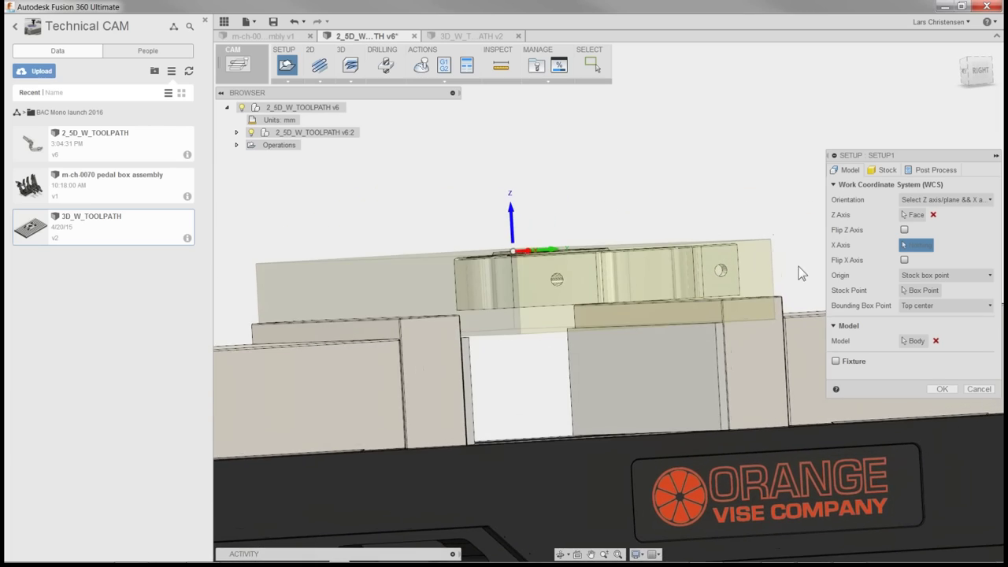
Try a stock bottom offset of 14 mm, set it back to 10 mm, and return to the work coordinate settings
left_click(886, 172)
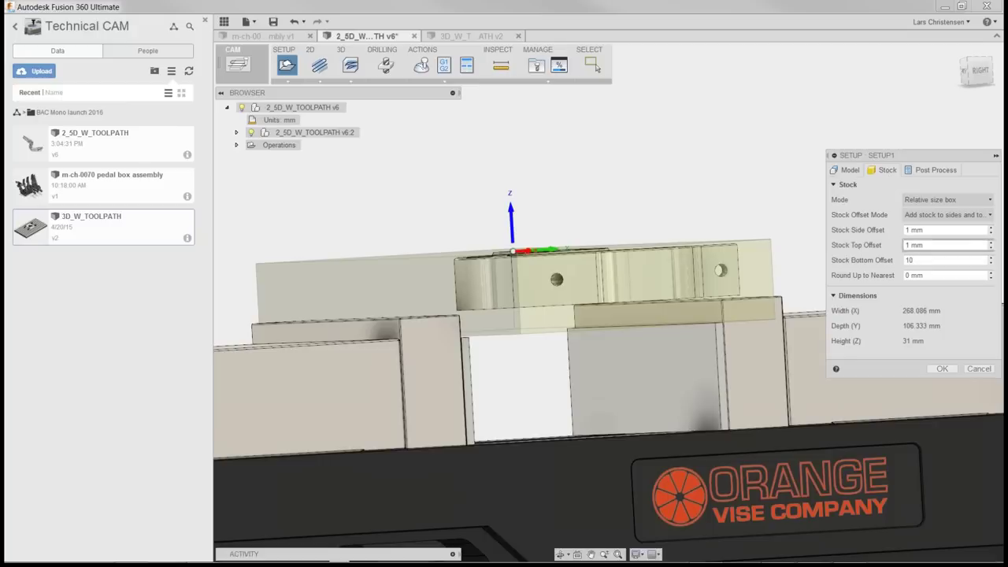
left_click(990, 257)
left_click(990, 257)
left_click(990, 257)
left_click(990, 258)
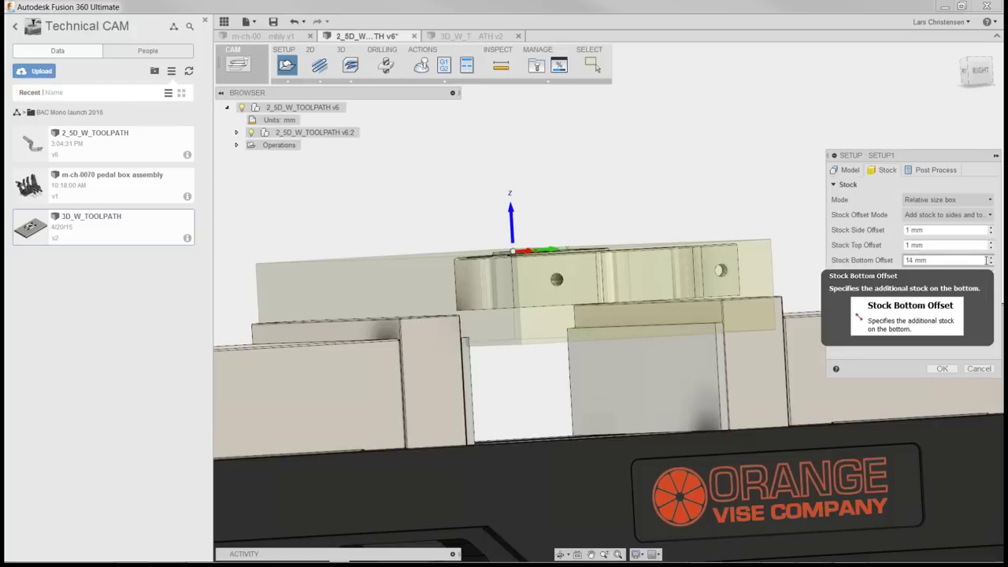
left_click(990, 263)
left_click(990, 263)
left_click(990, 263)
left_click(990, 263)
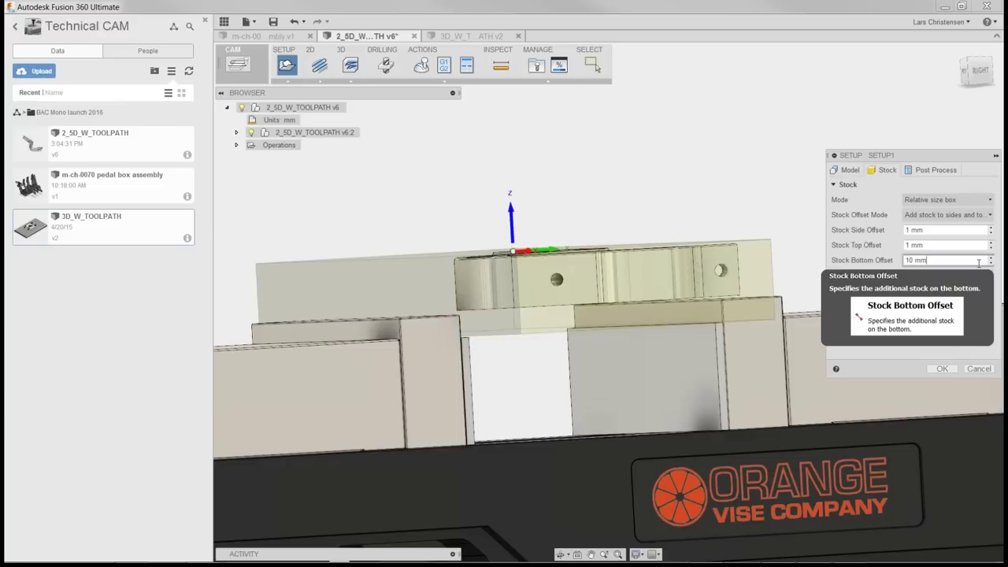
left_click(847, 170)
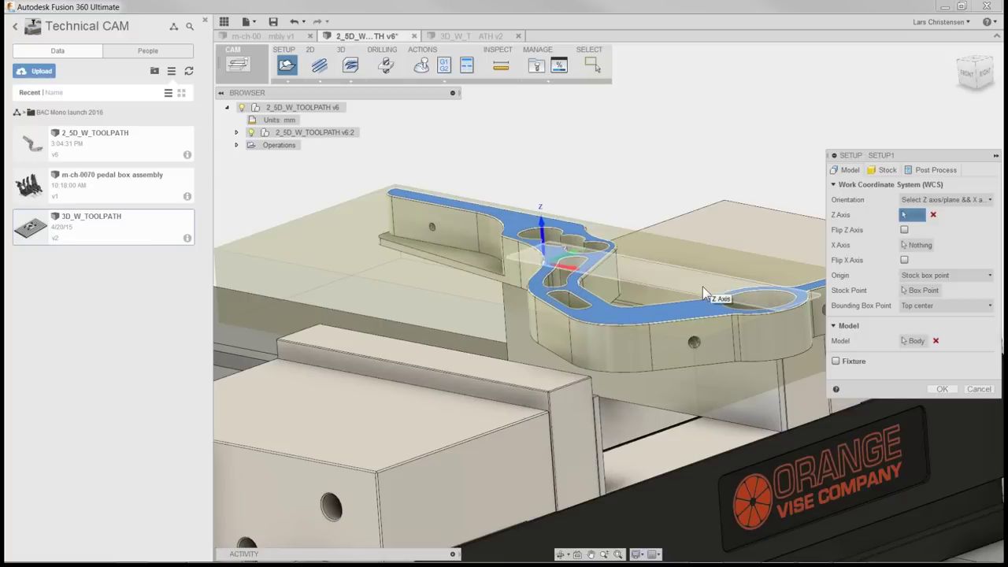
middle_click_drag(704, 286, 719, 122, "shift")
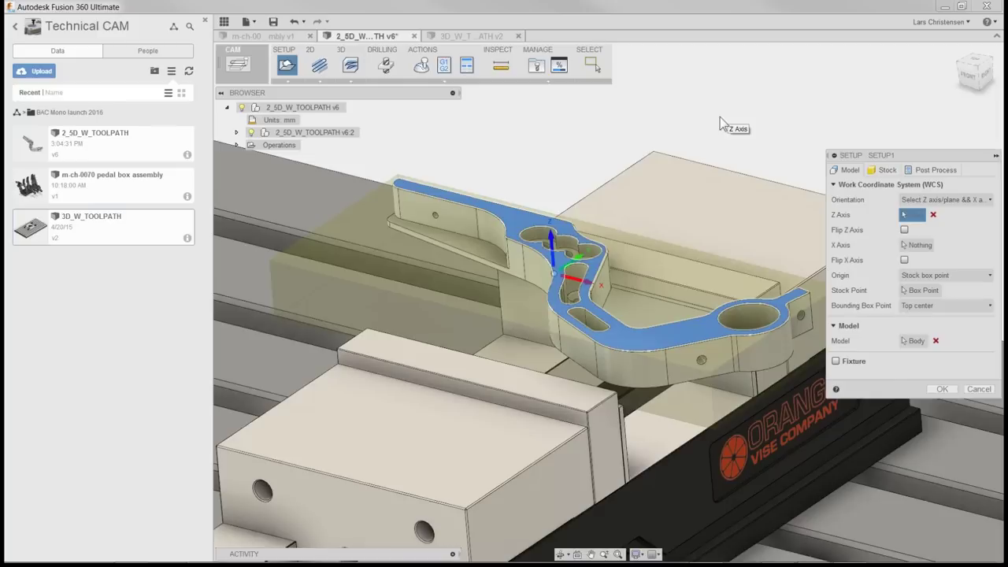
Keep the origin on a stock box point and try the Center, Bottom side 2 and Top side 3 bounding box points
left_click(937, 276)
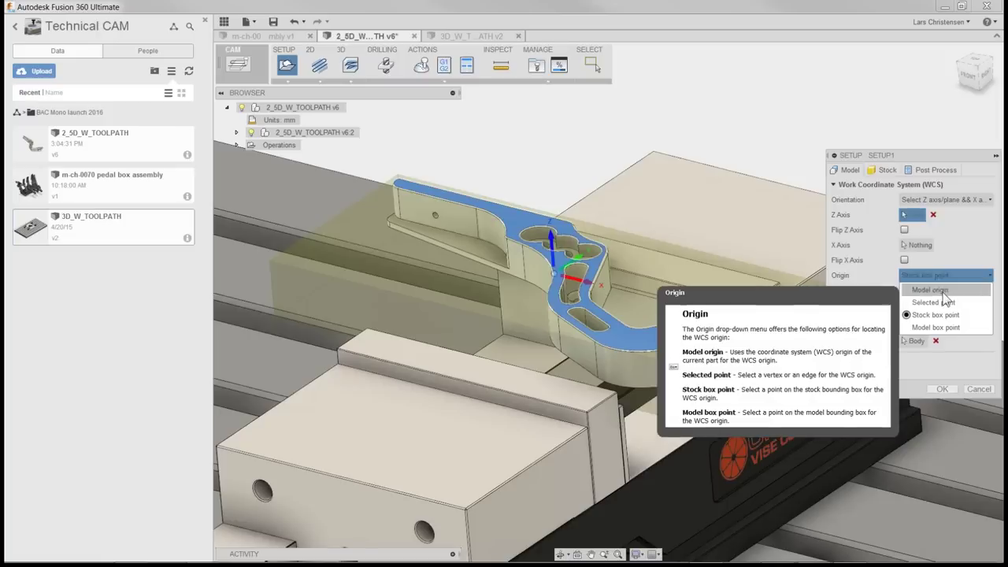
left_click(936, 315)
left_click(933, 307)
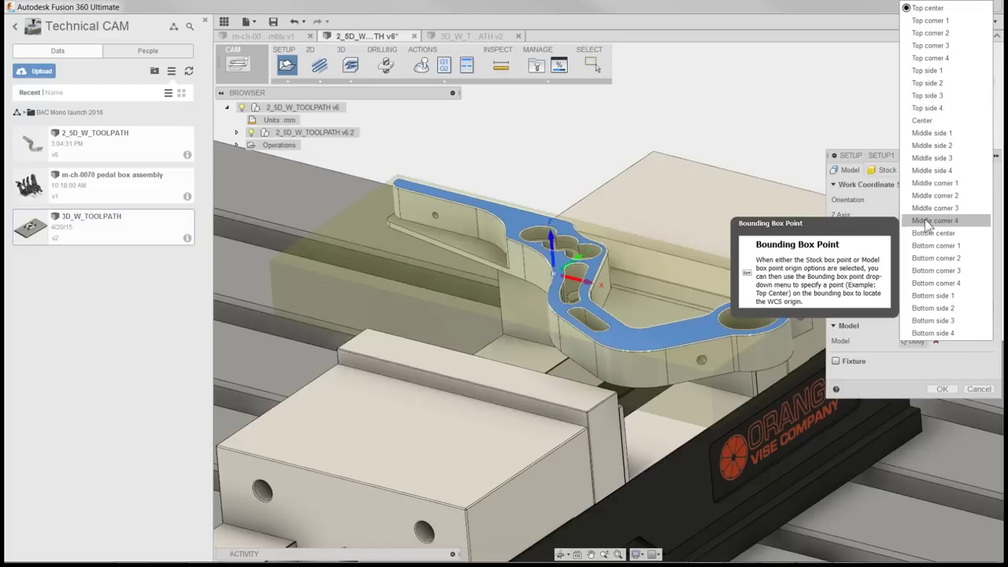
left_click(922, 121)
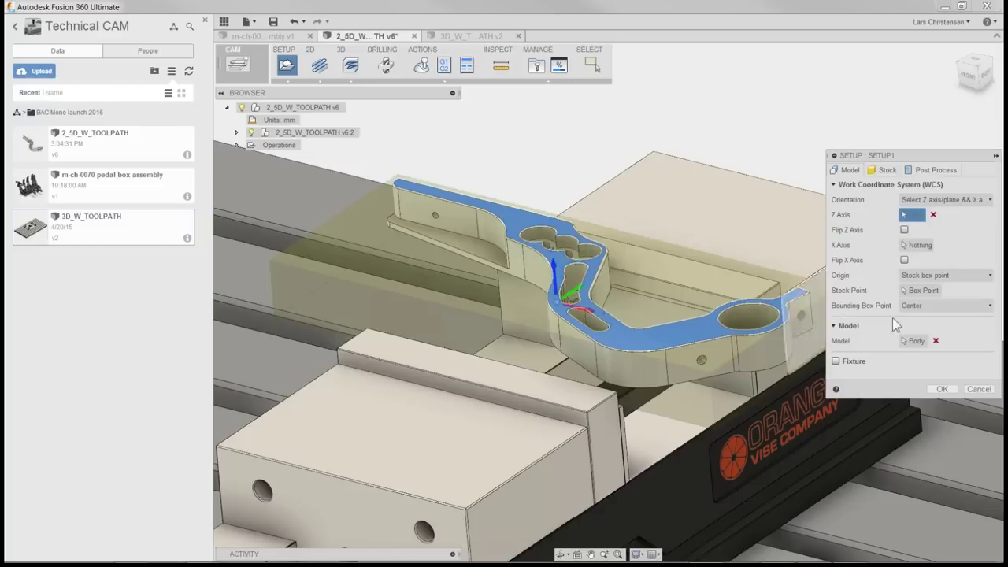
left_click(937, 306)
left_click(937, 310)
left_click(937, 307)
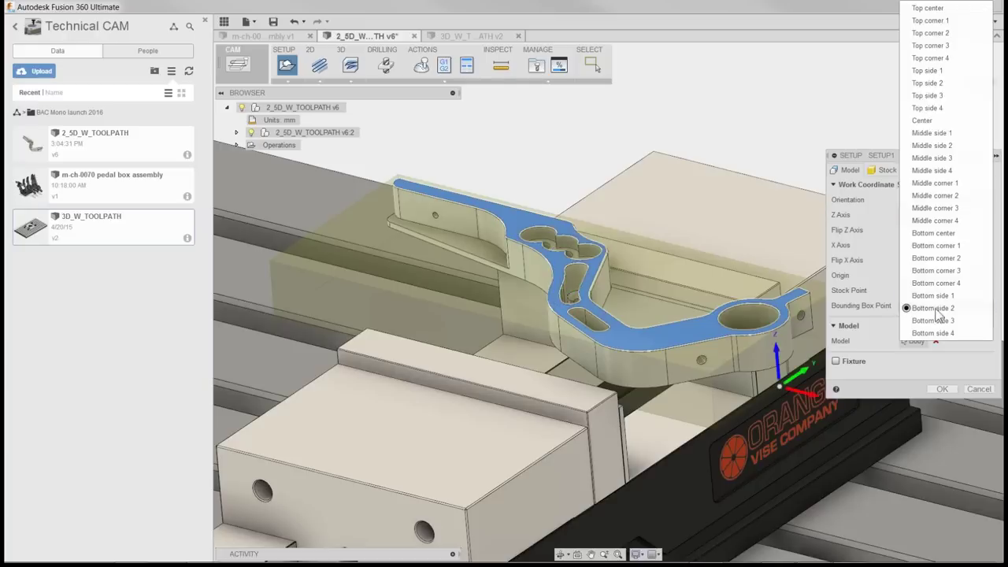
left_click(927, 95)
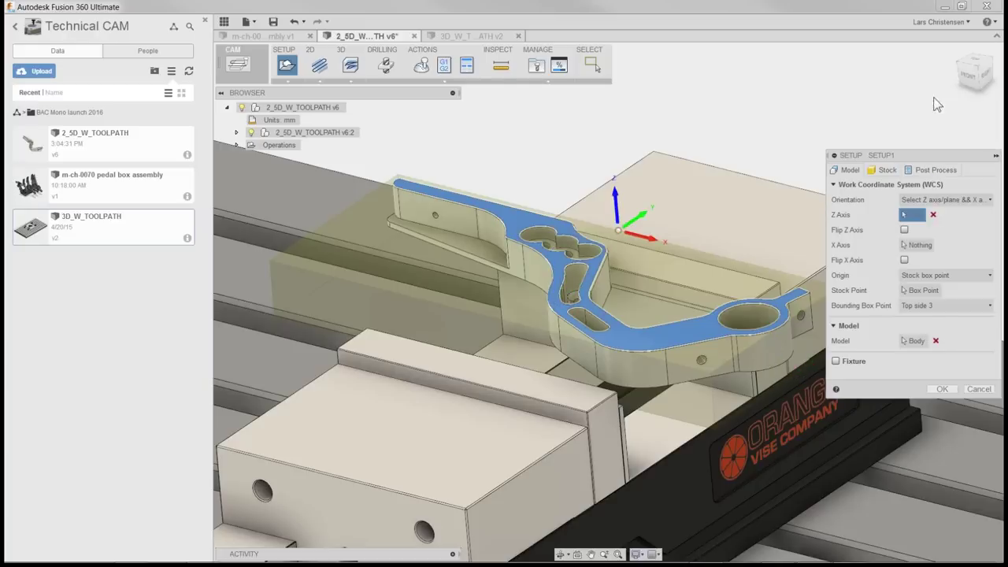
Try Model box point and Selected point as the origin type, and return it to Stock box point
left_click(953, 277)
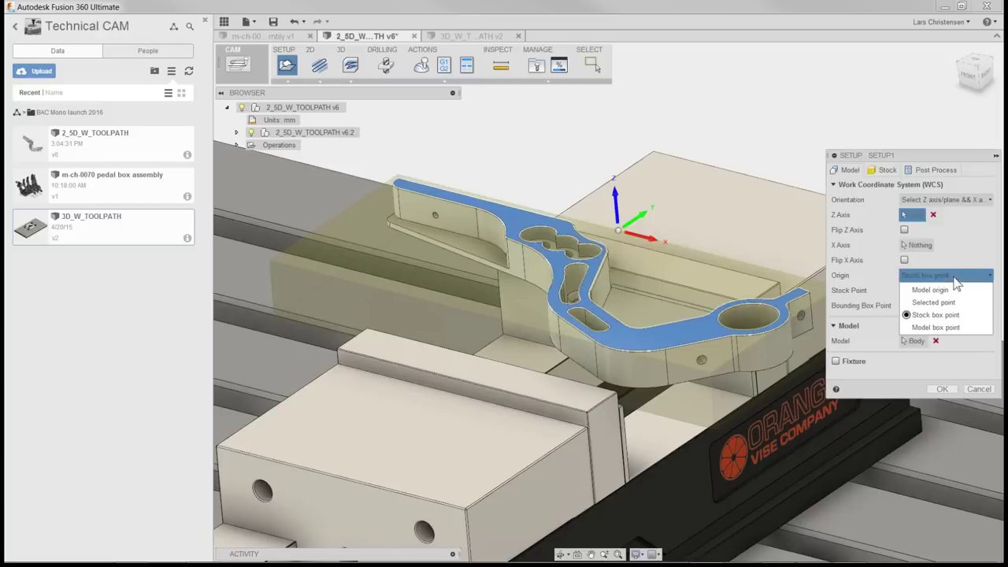
left_click(943, 327)
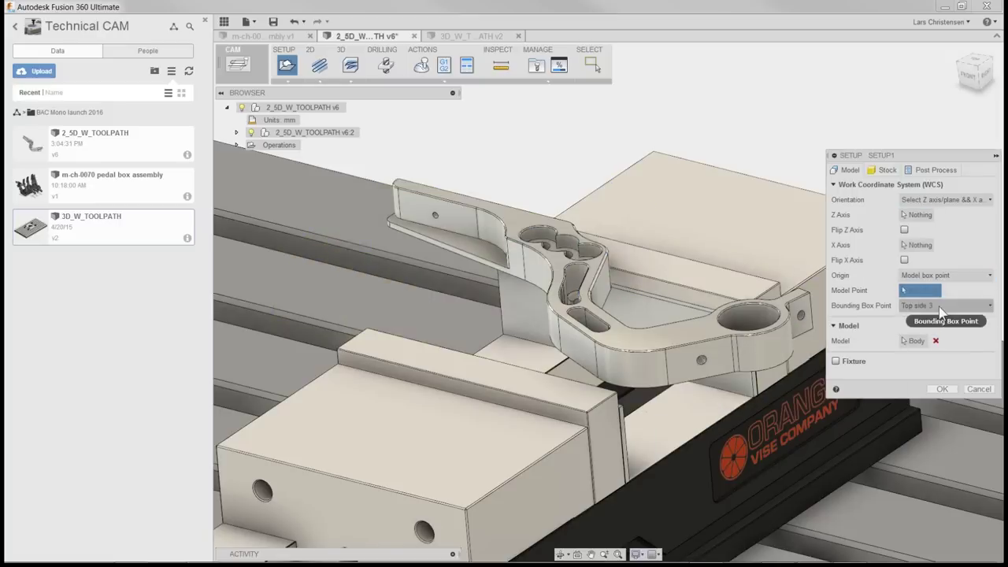
left_click(942, 305)
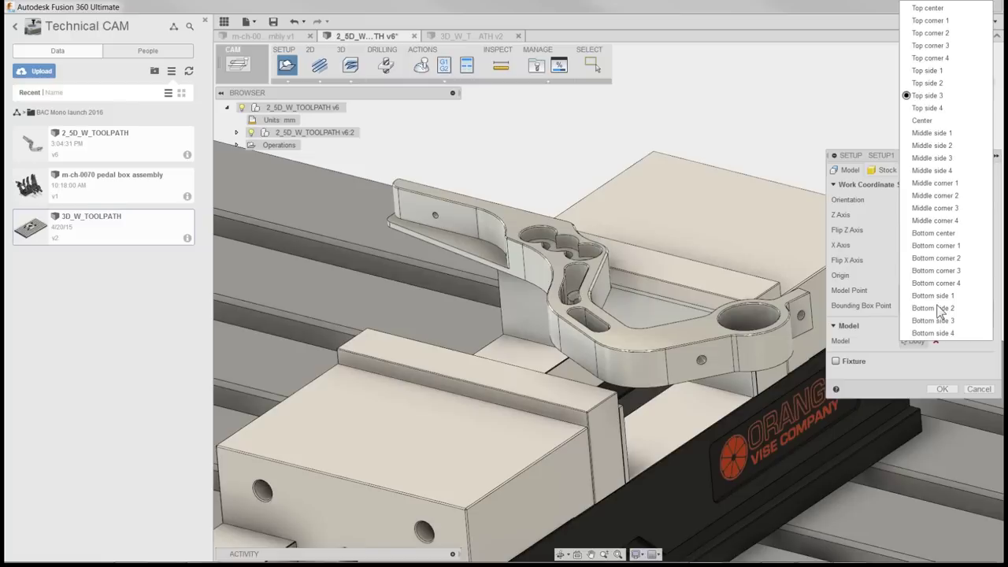
left_click(918, 273)
left_click(910, 275)
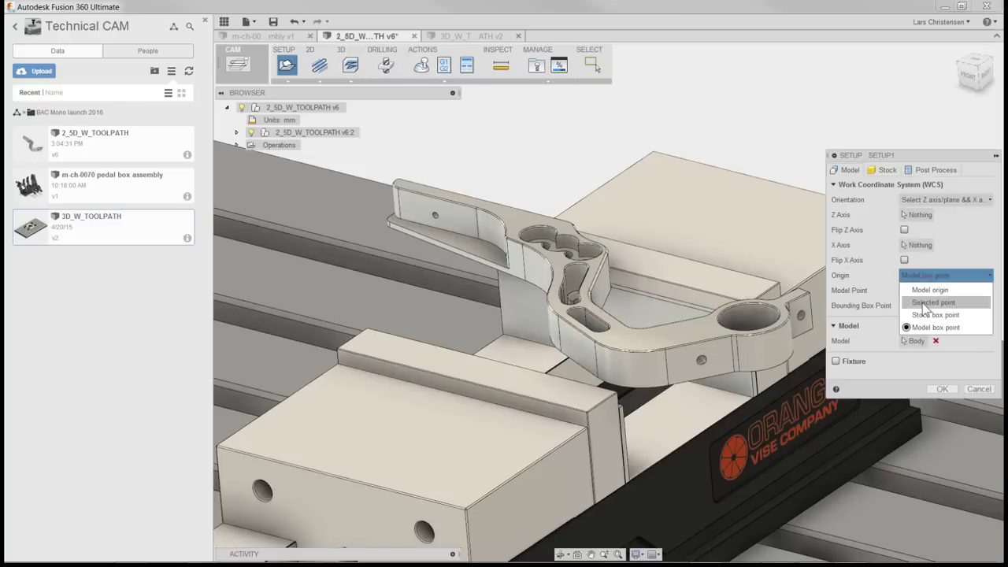
left_click(931, 302)
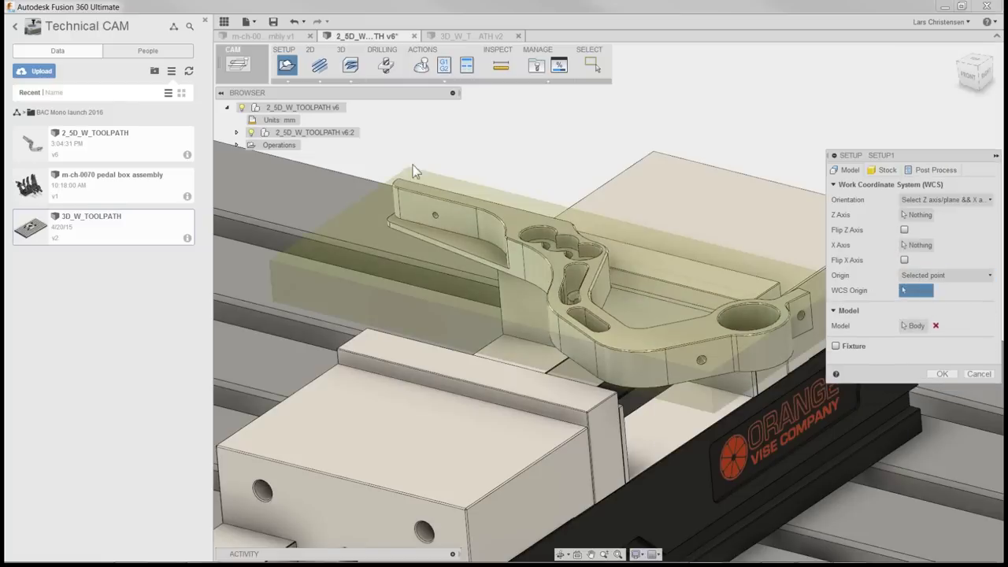
left_click(926, 277)
left_click(933, 315)
Try the stock's Bottom corner 3, near the pedal's thin end, as the origin point
left_click(931, 307)
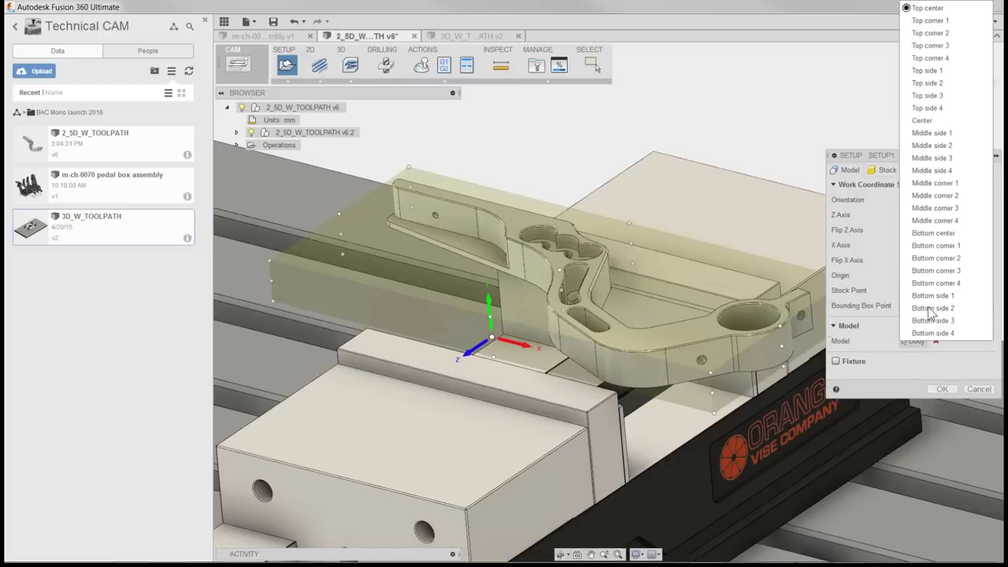
left_click(889, 280)
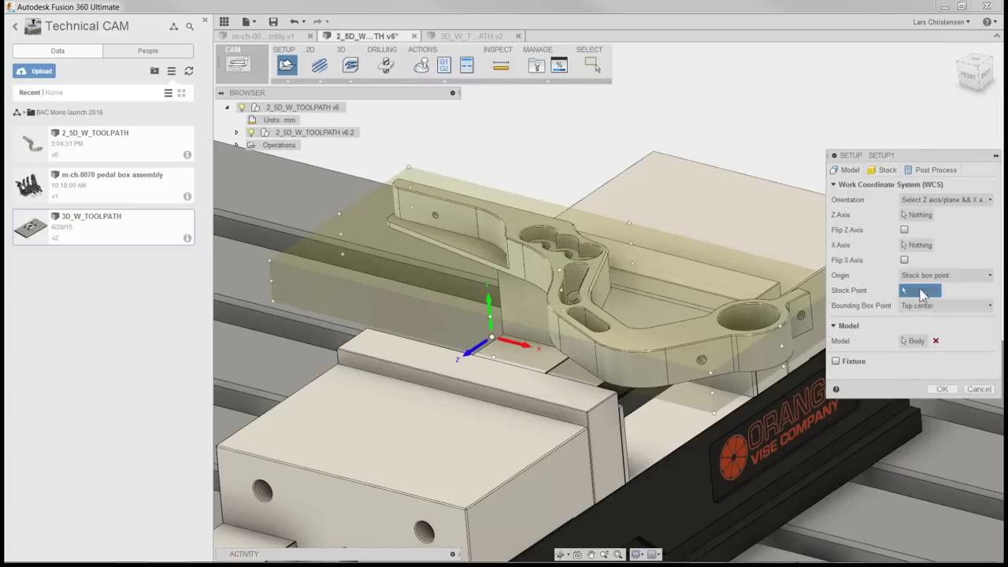
left_click(409, 169)
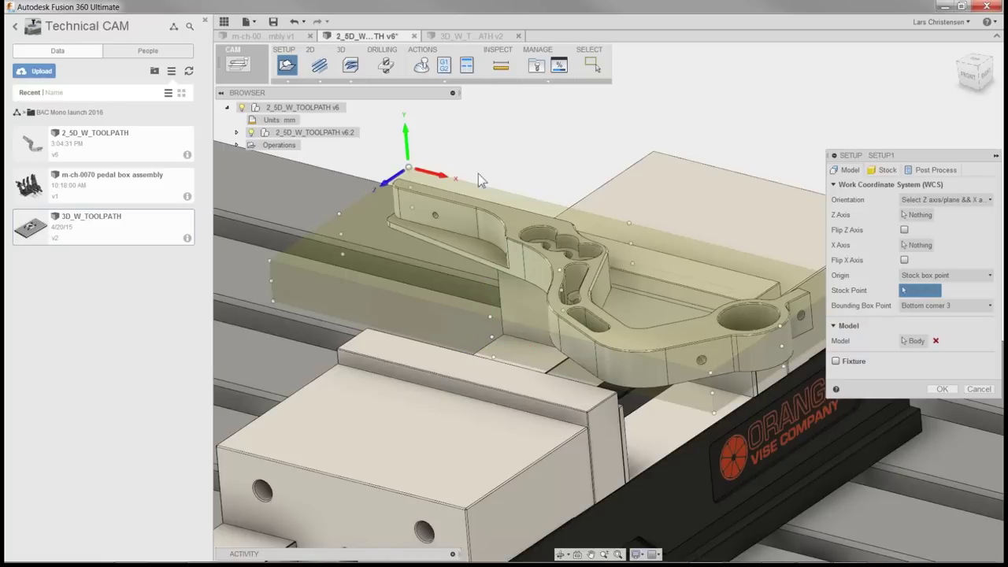
left_click(925, 202)
left_click(629, 212)
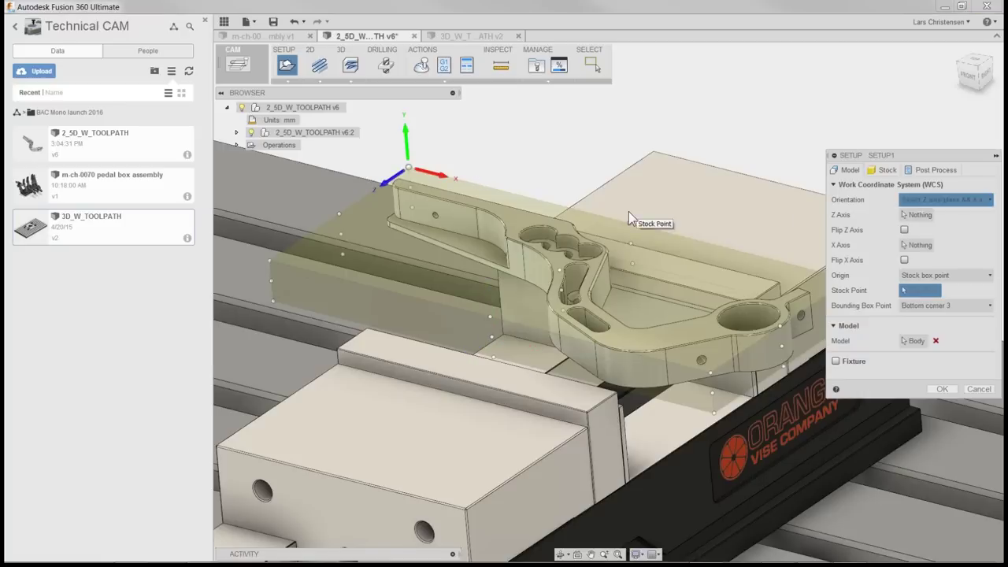
Set the Z axis from the pedal's top face and place the origin at the stock's Top corner 3
left_click(916, 215)
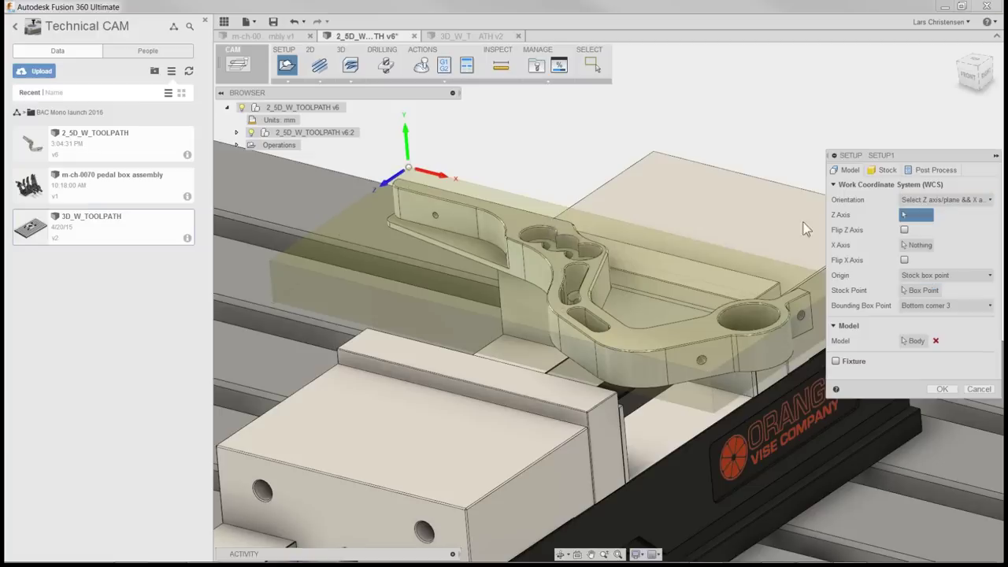
left_click(516, 224)
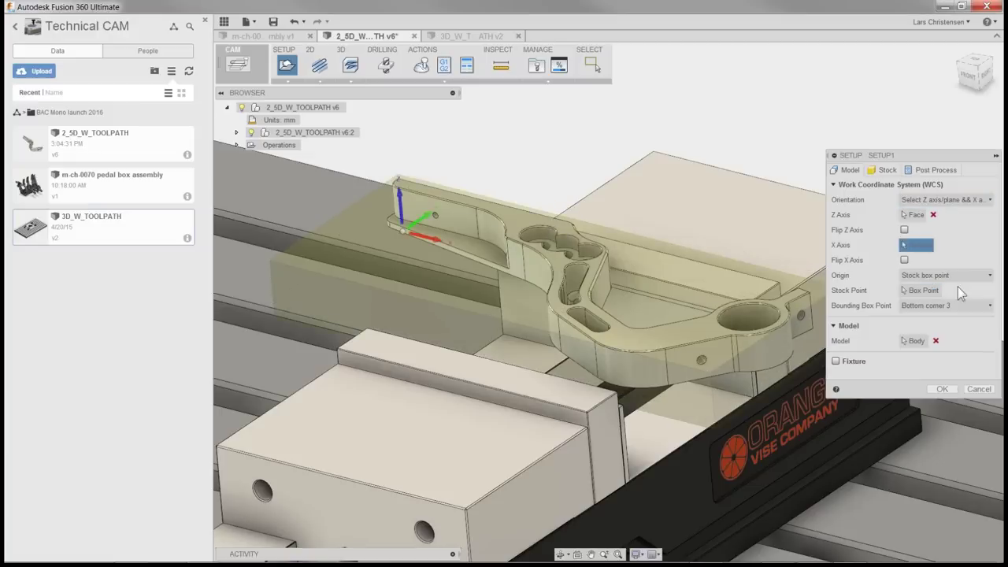
left_click(923, 290)
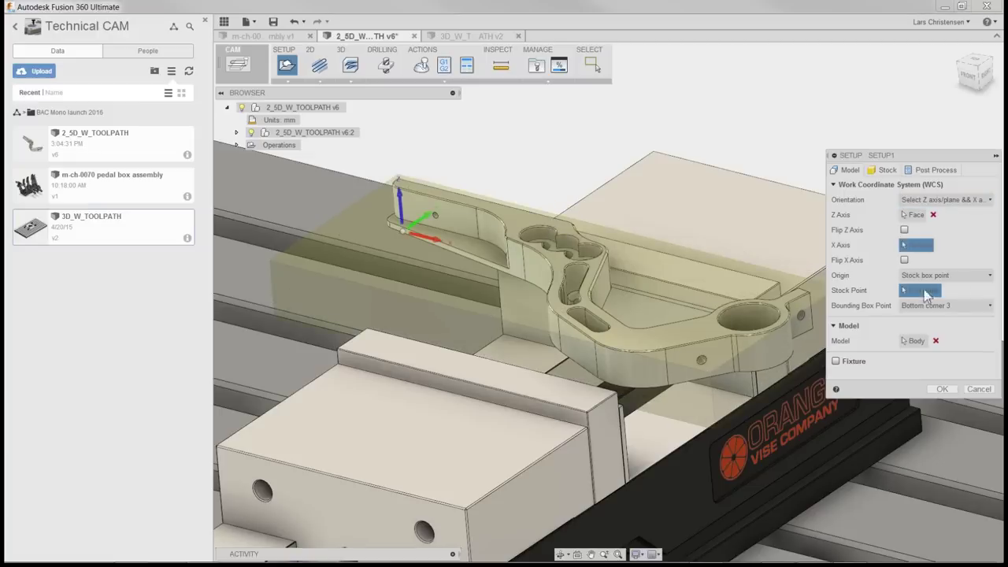
left_click(398, 178)
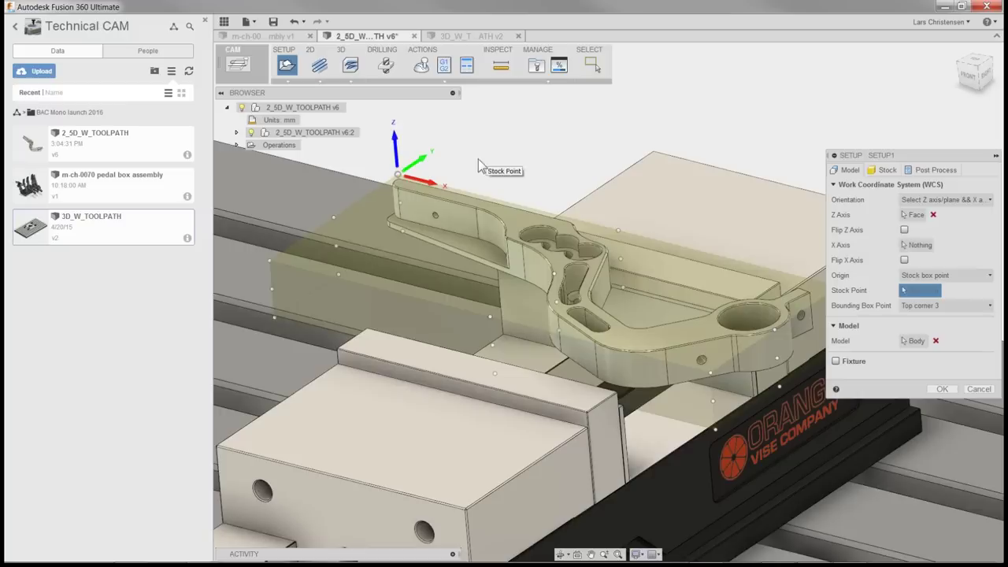
Check the origin corner from another angle, review the stock offsets, and finish the setup
middle_click_drag(510, 166, 365, 291, "shift")
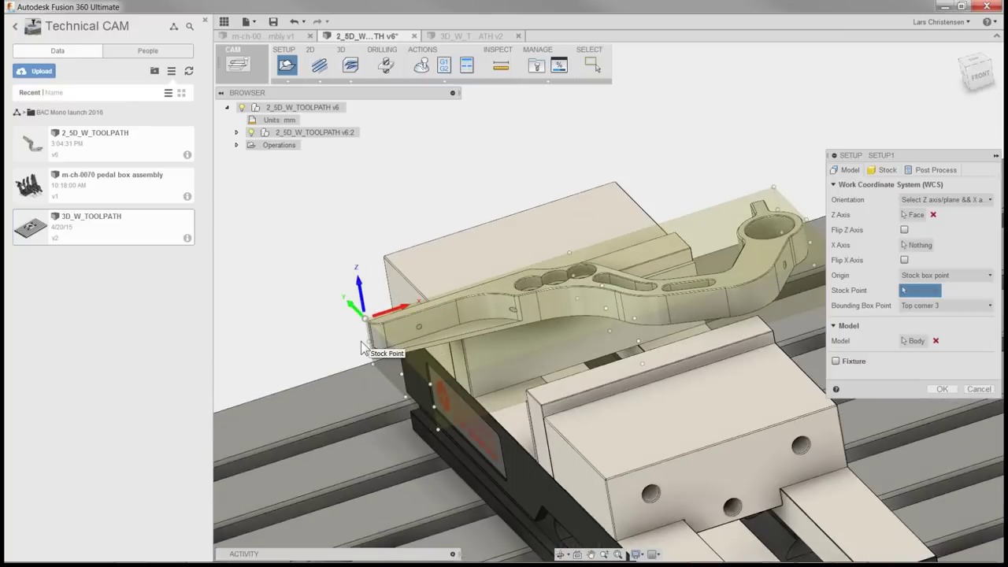
middle_click_drag(363, 349, 506, 194, "shift")
key("F6")
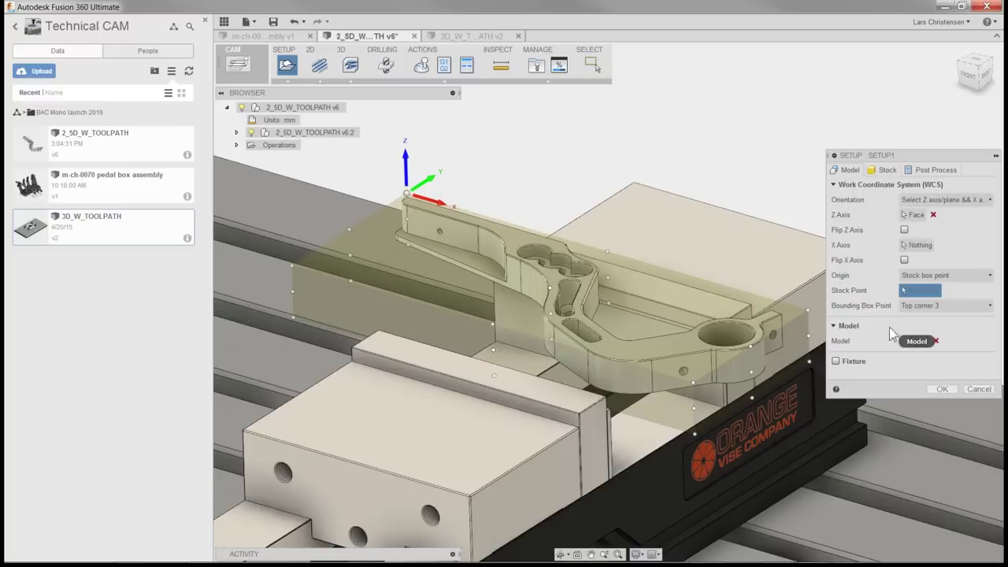
left_click(882, 170)
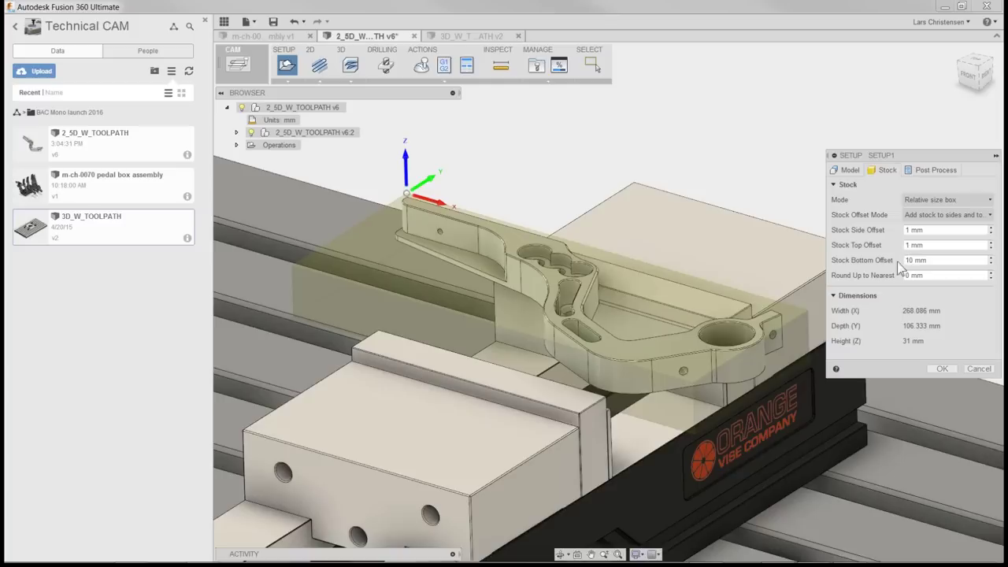
left_click(931, 369)
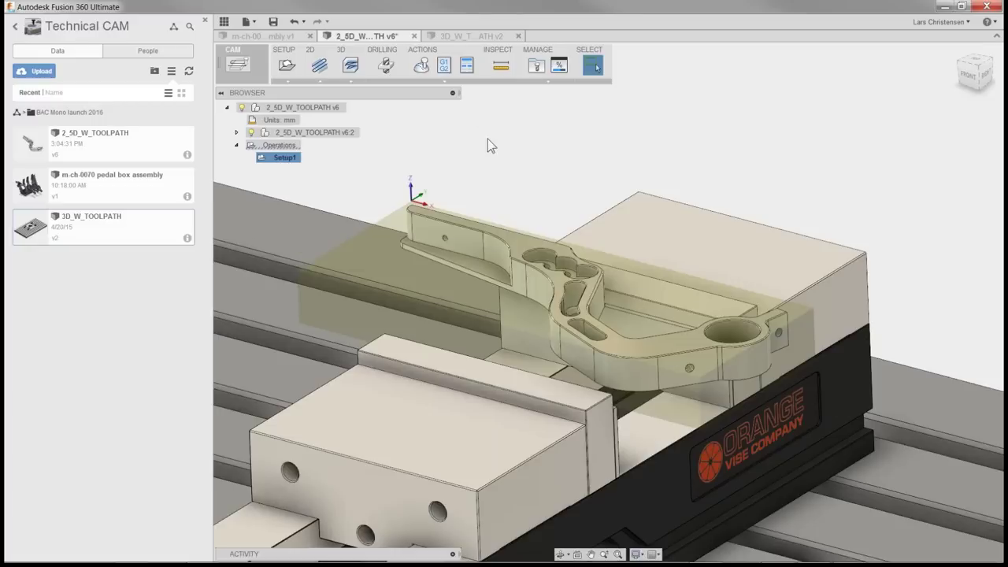
Hide the Orange vise and both parallels, and check the setup's stock around the throttle pedal
left_click(237, 132)
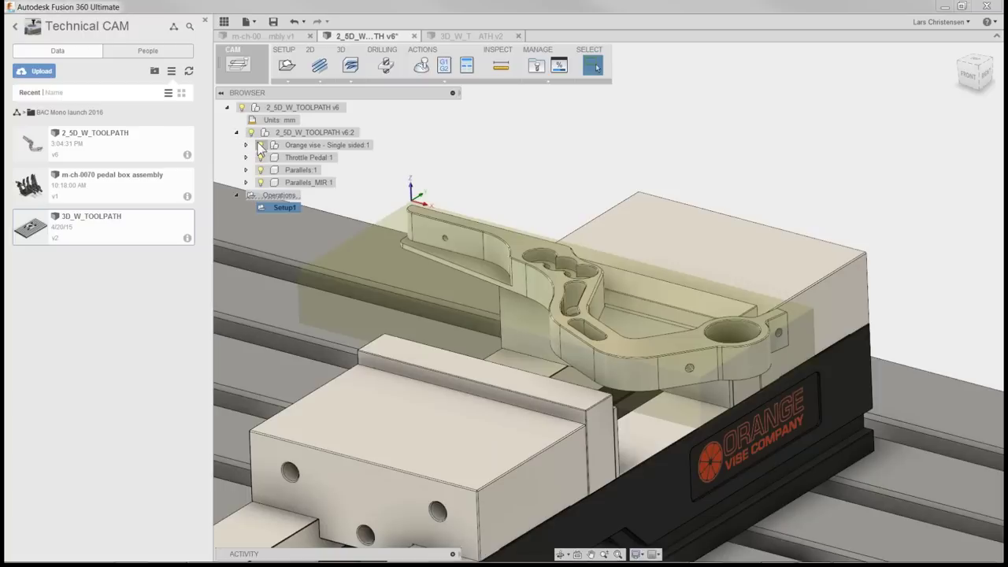
left_click(260, 145)
left_click(261, 170)
left_click(261, 182)
left_click(475, 151)
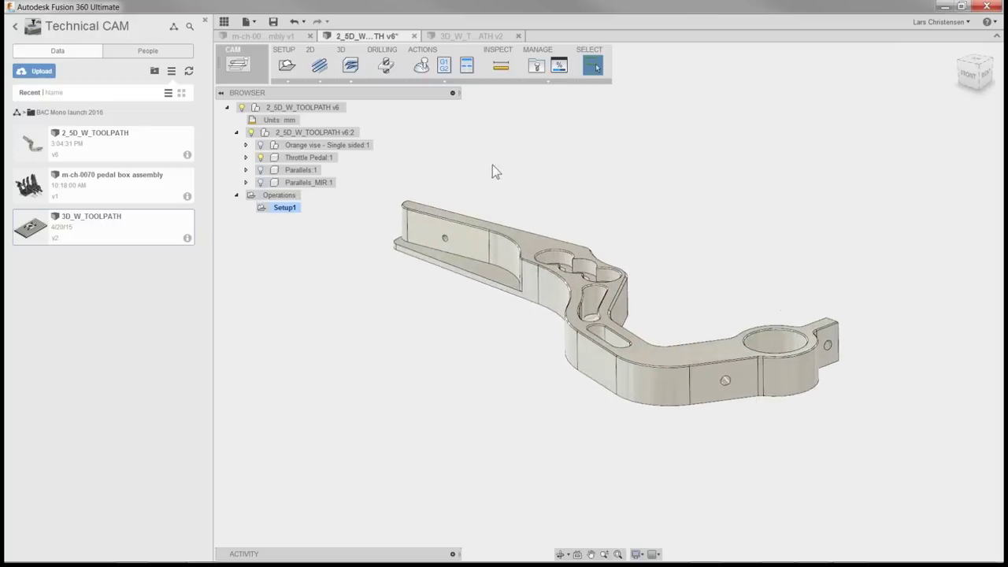
left_click(282, 209)
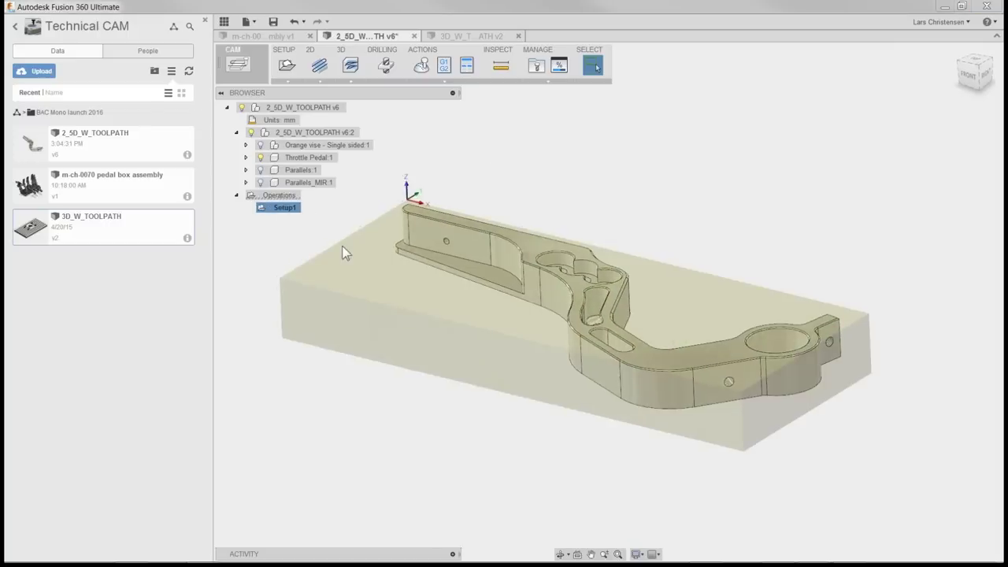
left_click(252, 293)
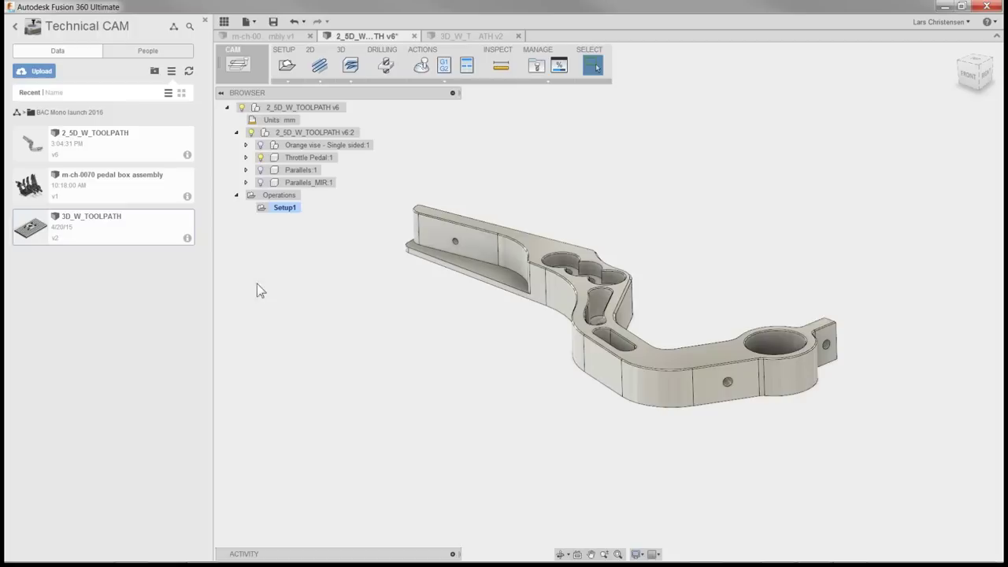
Create a 2D Face operation using the #1 Ø50 mm face mill from the Tutorial sample library
left_click(320, 66)
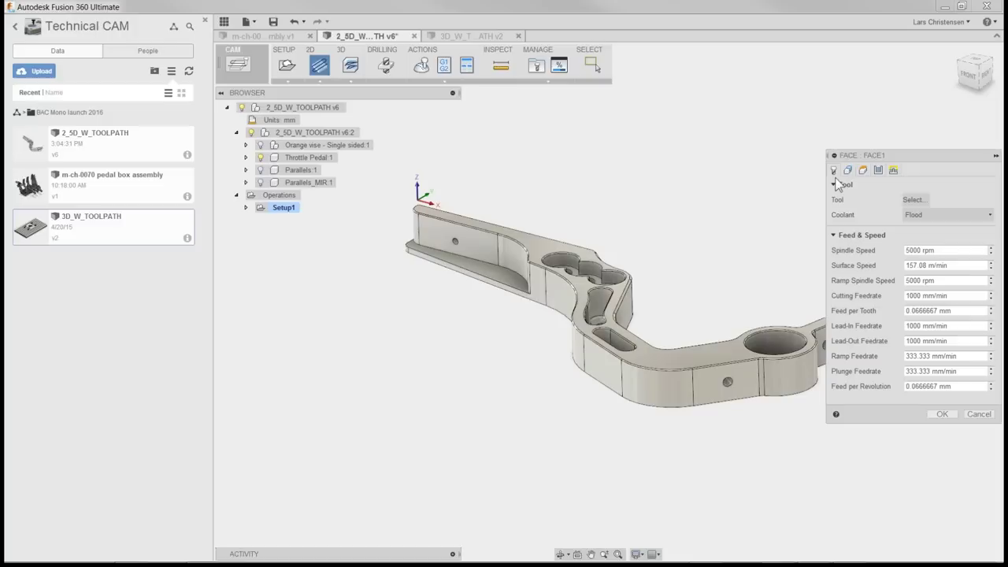
left_click(913, 200)
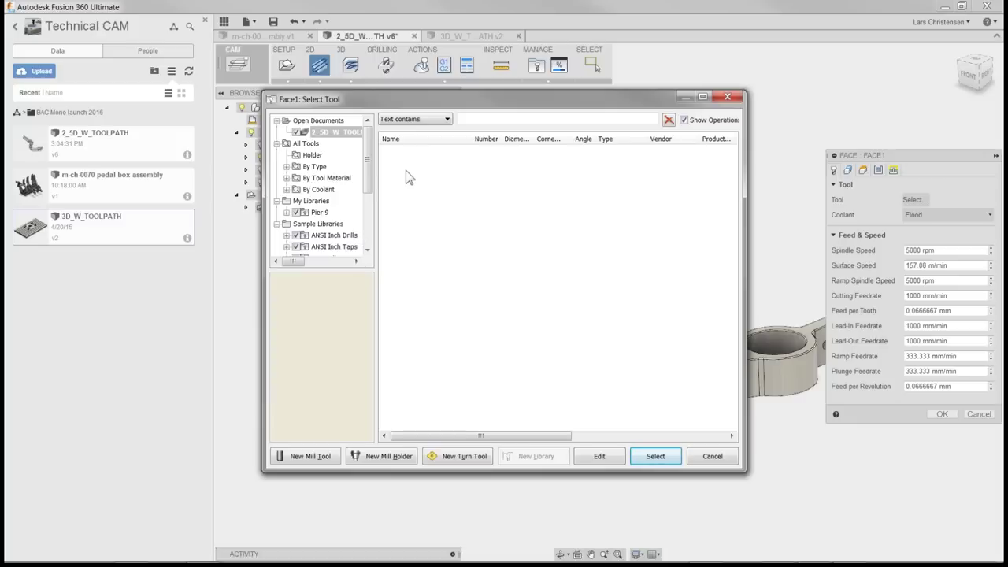
left_click_drag(368, 177, 368, 227)
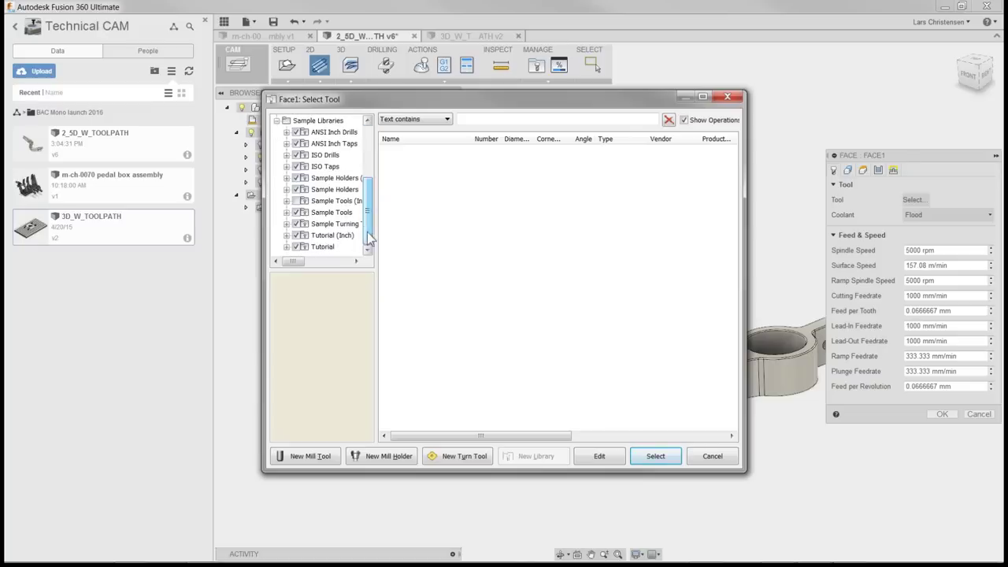
left_click(322, 247)
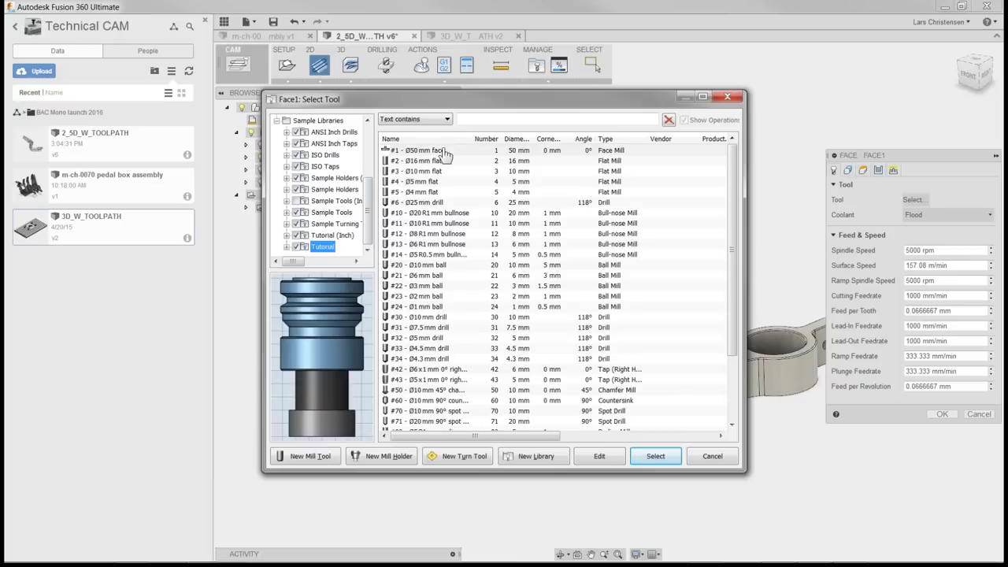
left_click(444, 151)
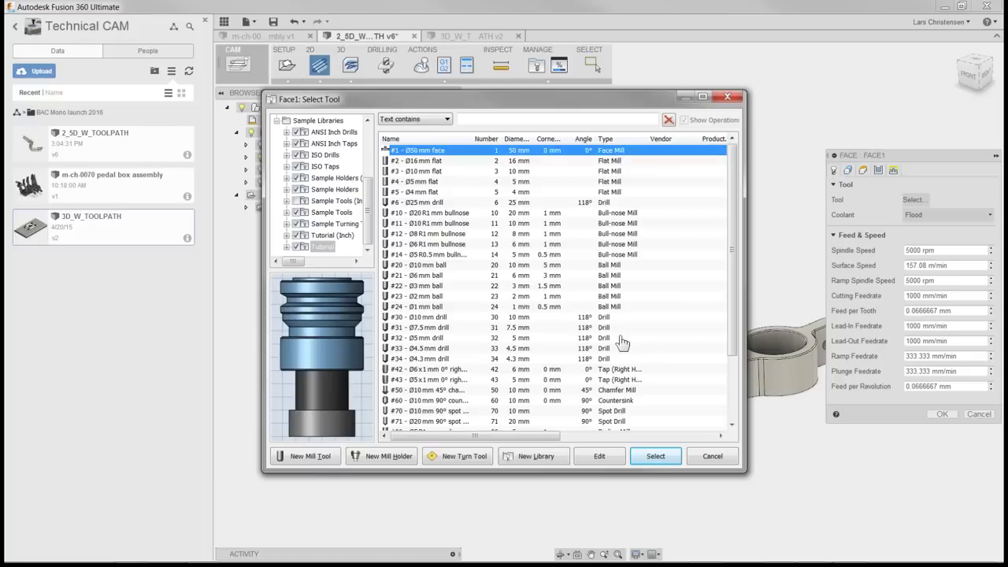
left_click(655, 457)
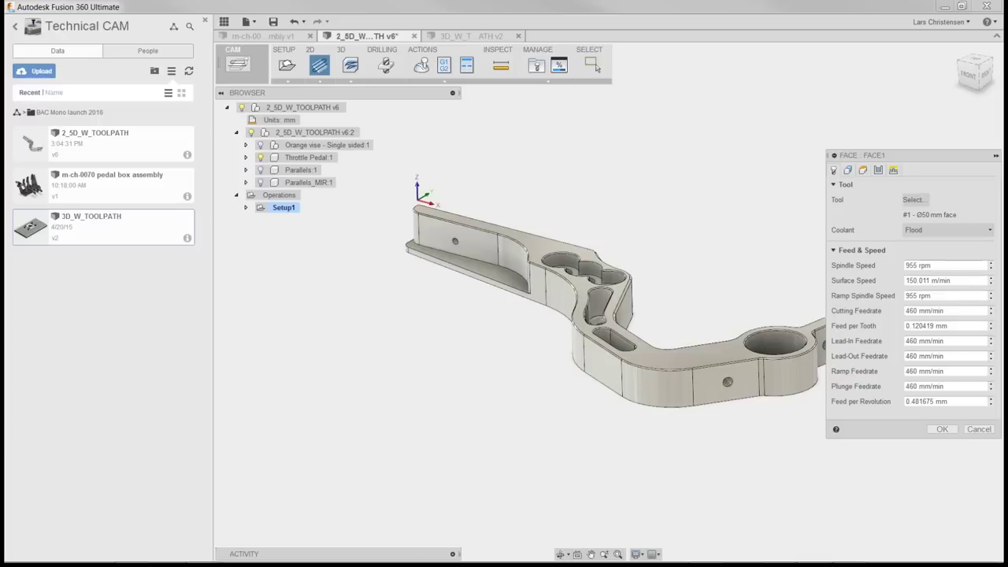
left_click(937, 429)
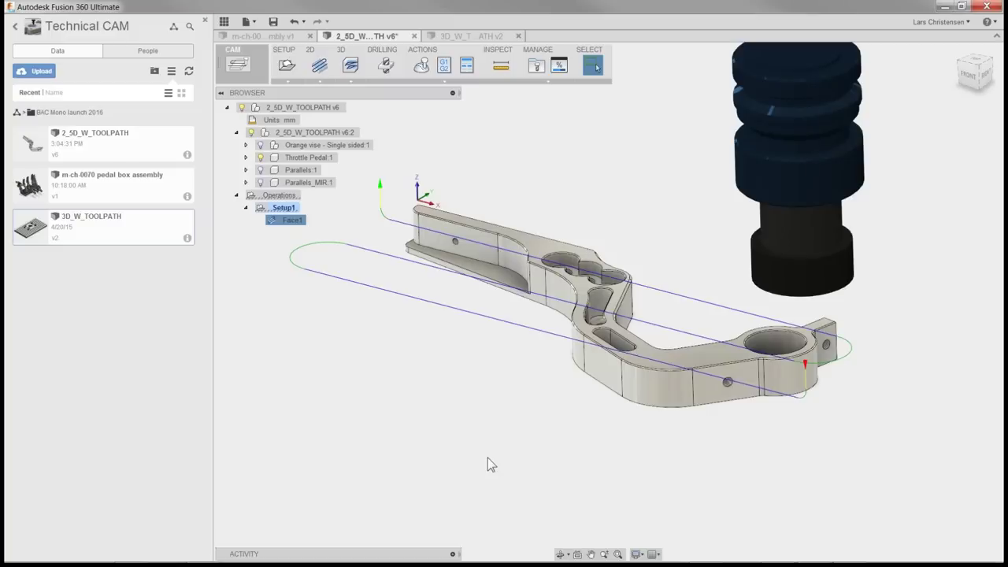
Simulate the Face toolpath, comparing the view with and without the stock, and play the cut through before closing the simulation
left_click(424, 66)
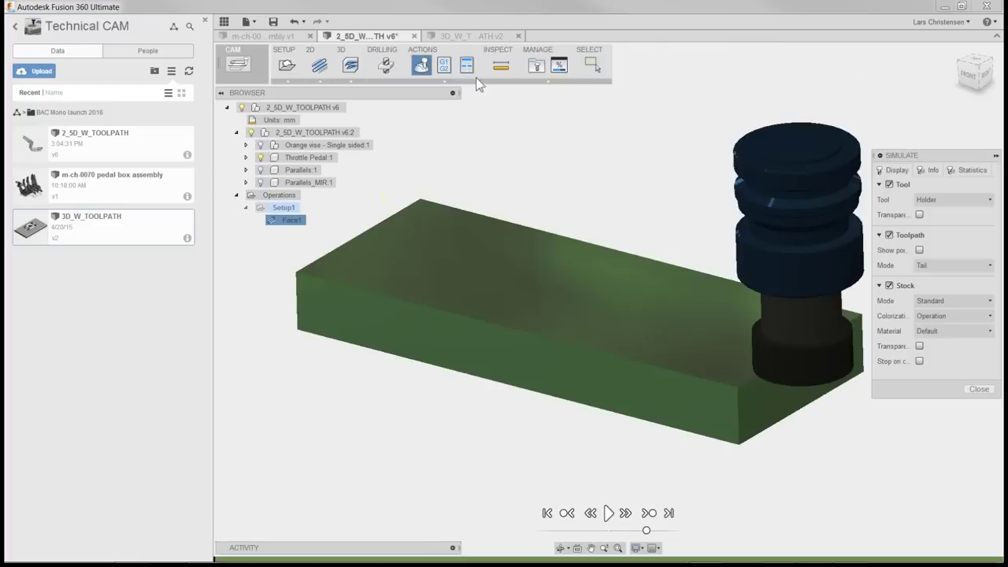
left_click(888, 285)
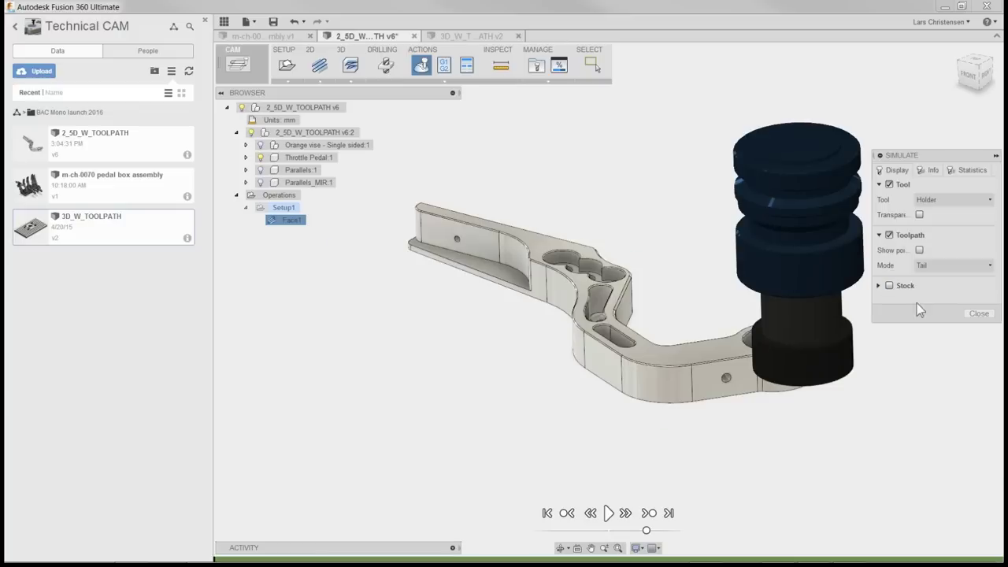
left_click(889, 285)
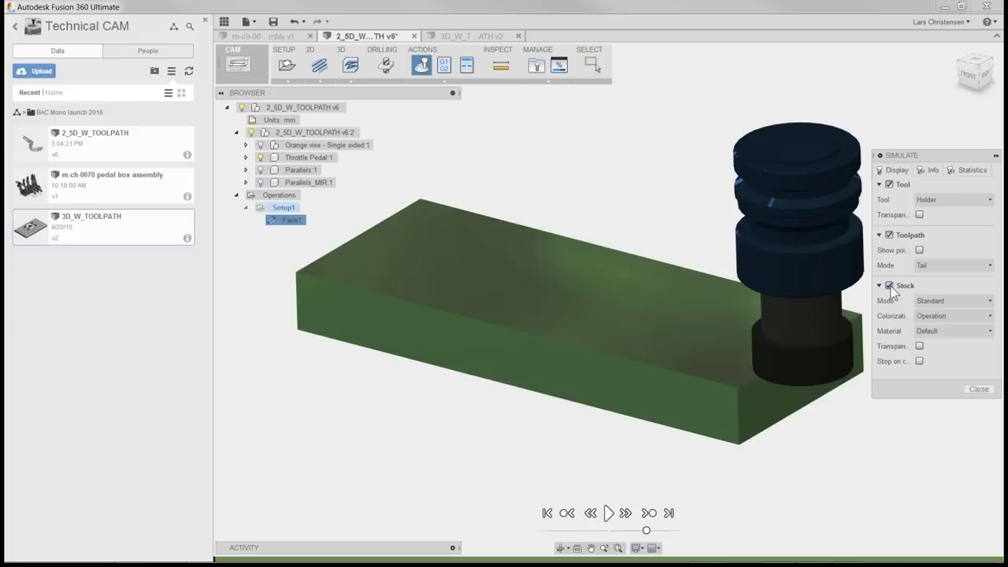
left_click(608, 514)
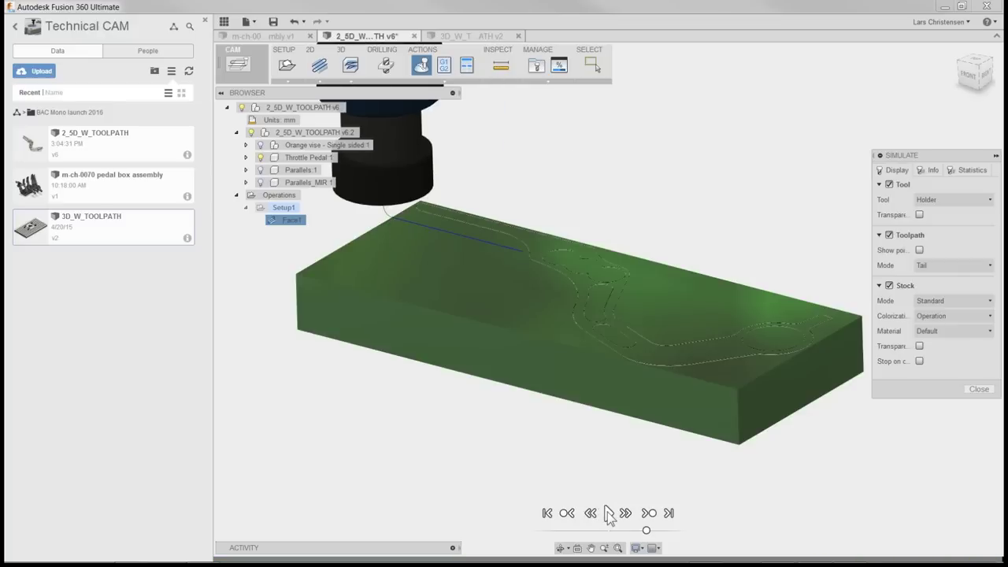
left_click(609, 514)
left_click(978, 390)
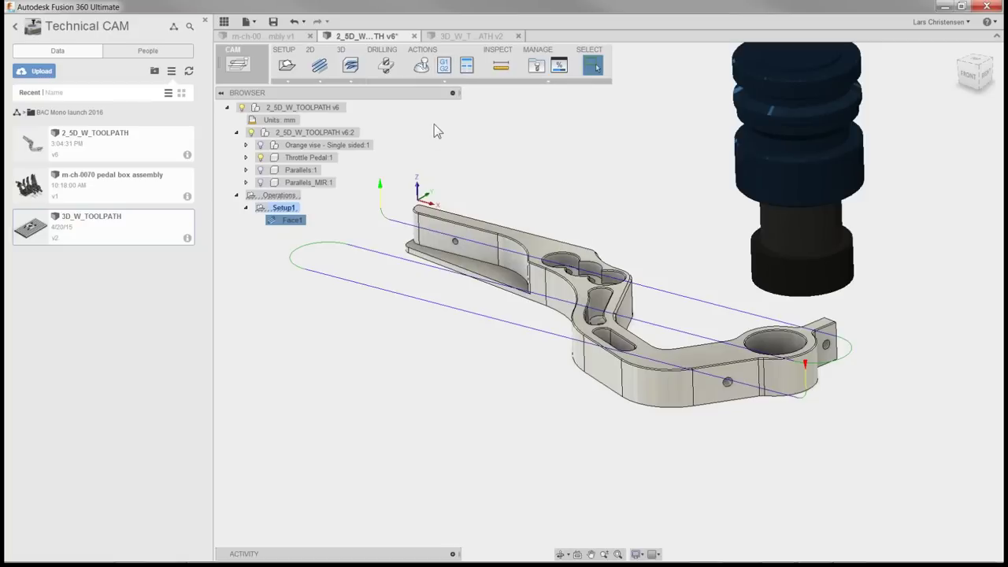
Start post-processing the Face operation, look through the available post configurations, and keep haas.cps - Generic HAAS
left_click(445, 69)
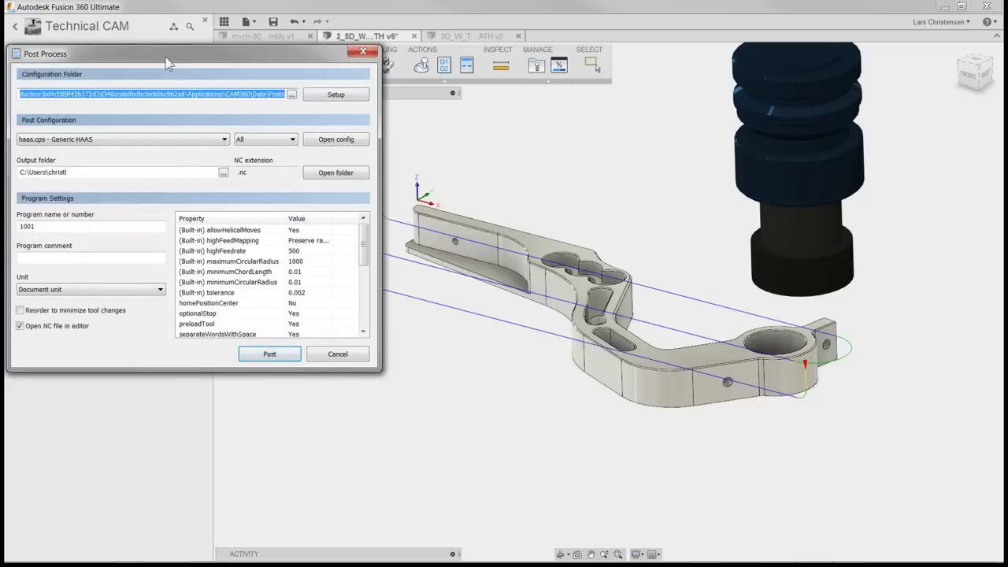
left_click_drag(174, 56, 201, 55)
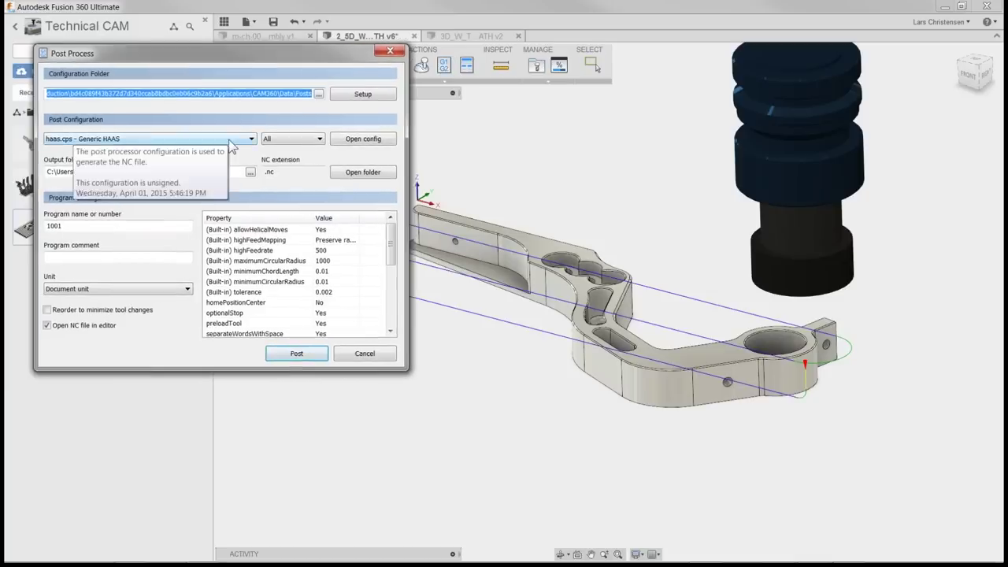
left_click(231, 141)
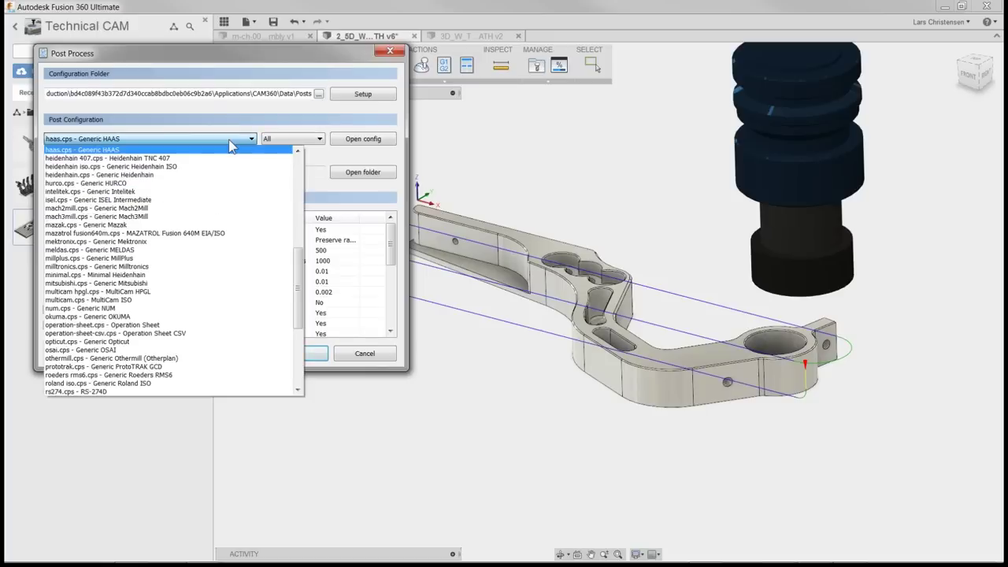
left_click(230, 141)
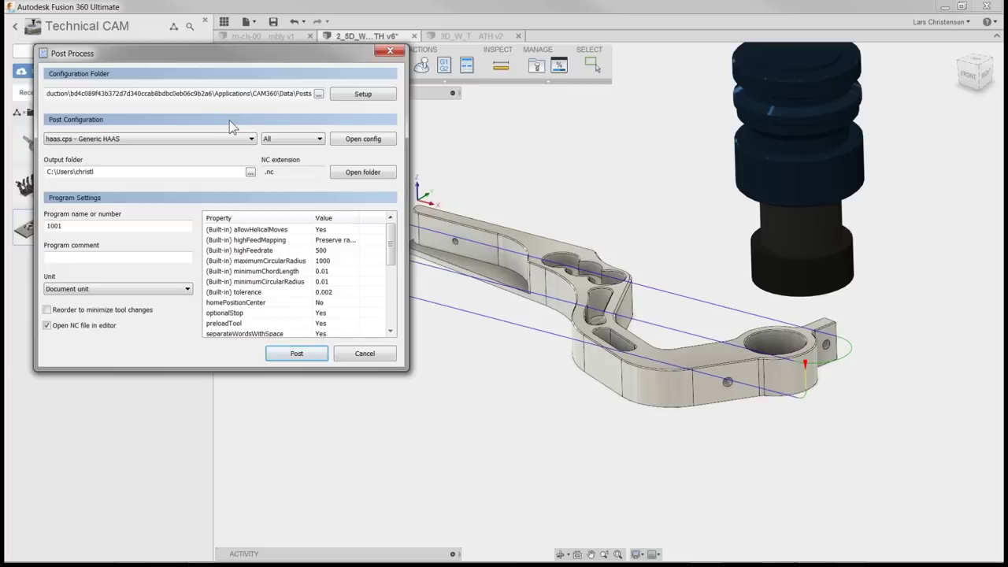
left_click(243, 140)
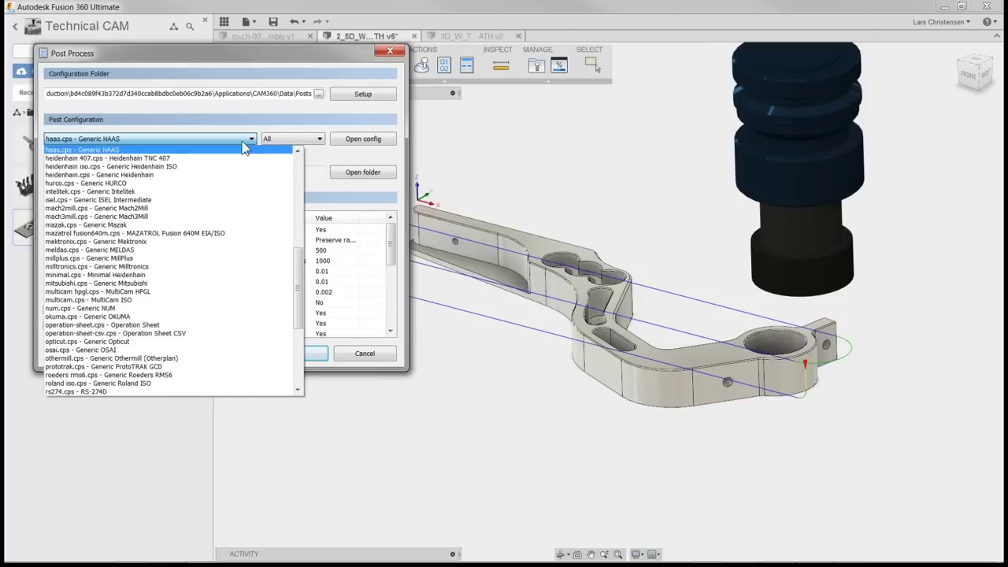
left_click(244, 146)
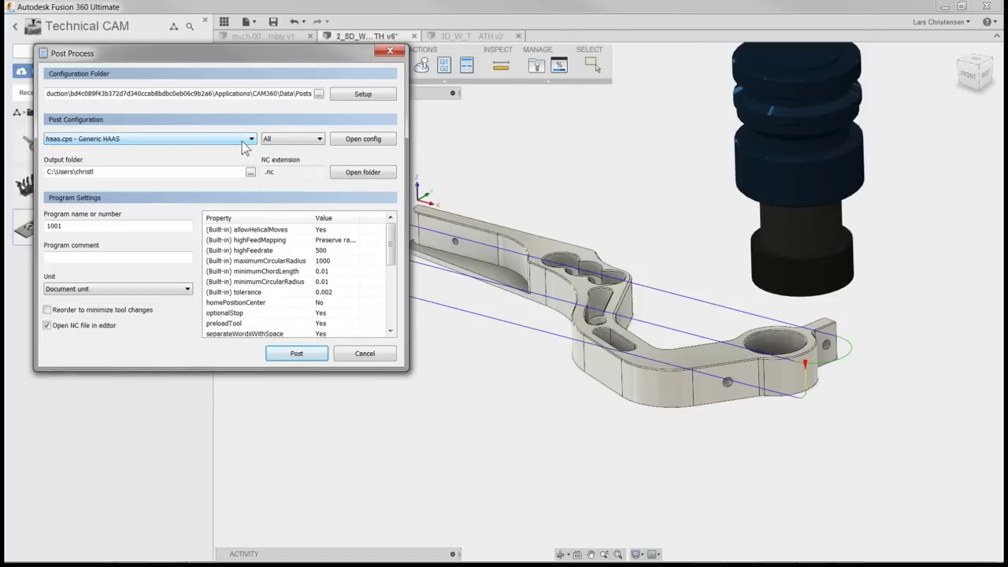
Post the program to the Desktop as 1001.nc, check the spindle speed line in the generated code, and close the code editor
left_click(326, 354)
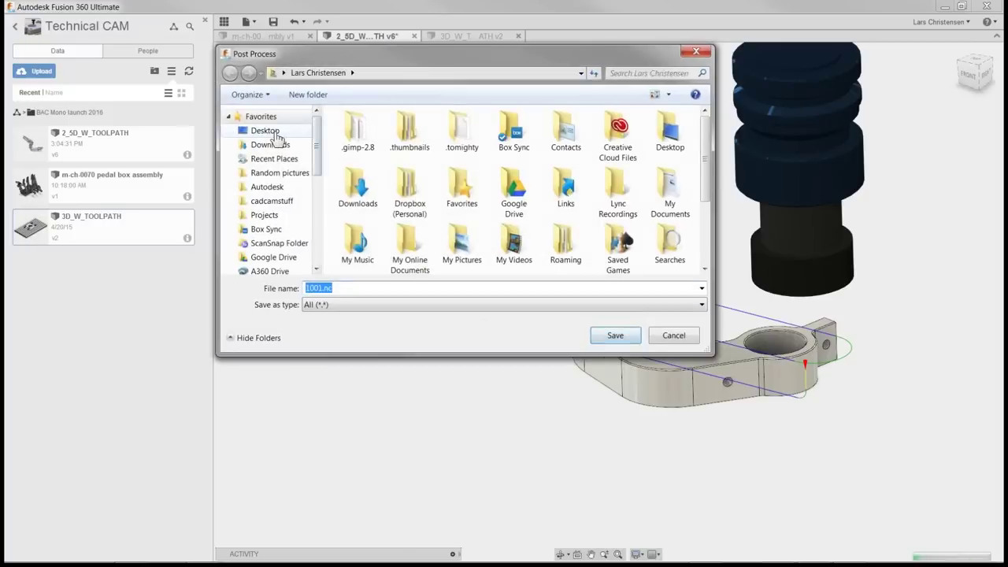
left_click(276, 135)
left_click(616, 335)
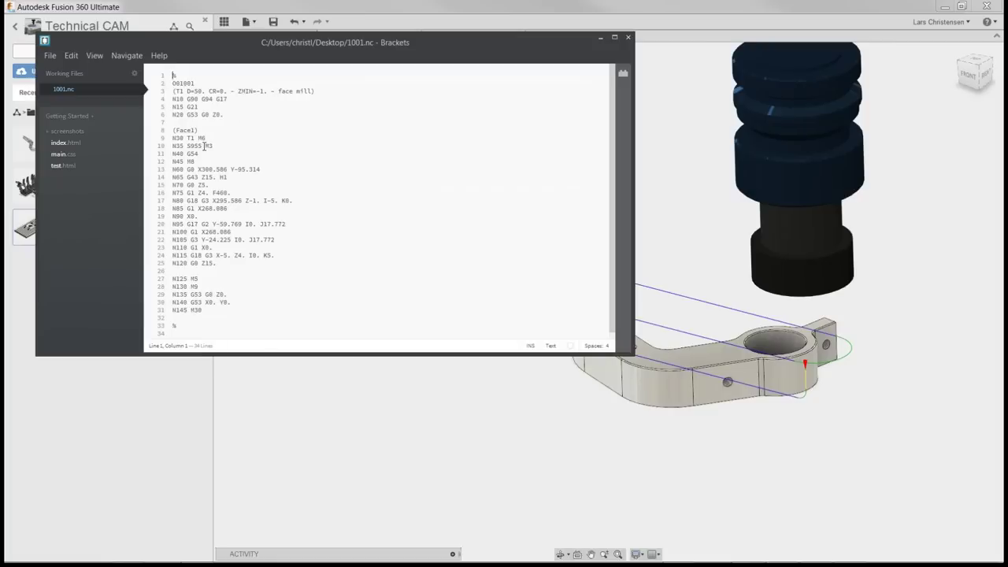
left_click_drag(187, 145, 209, 147)
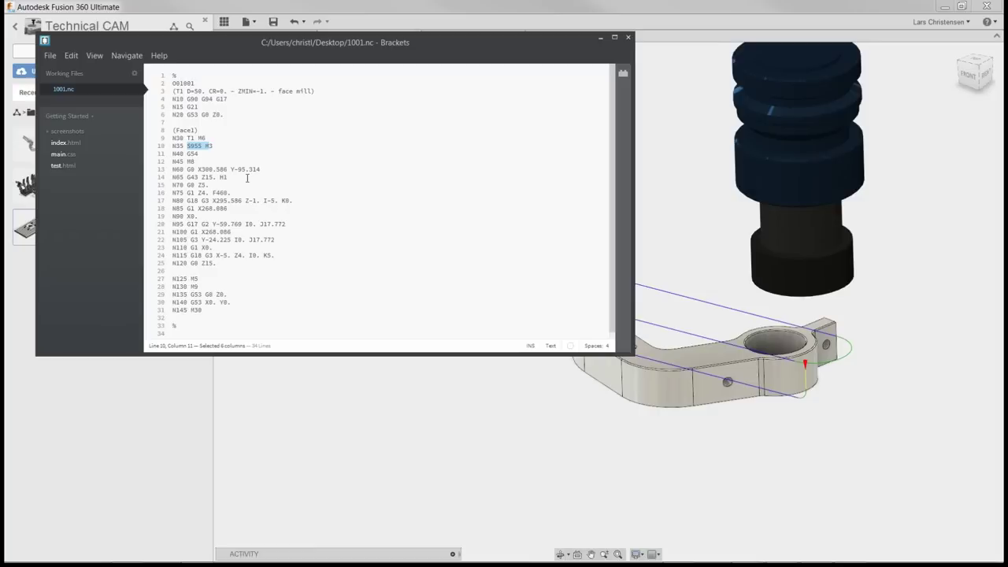
left_click(627, 38)
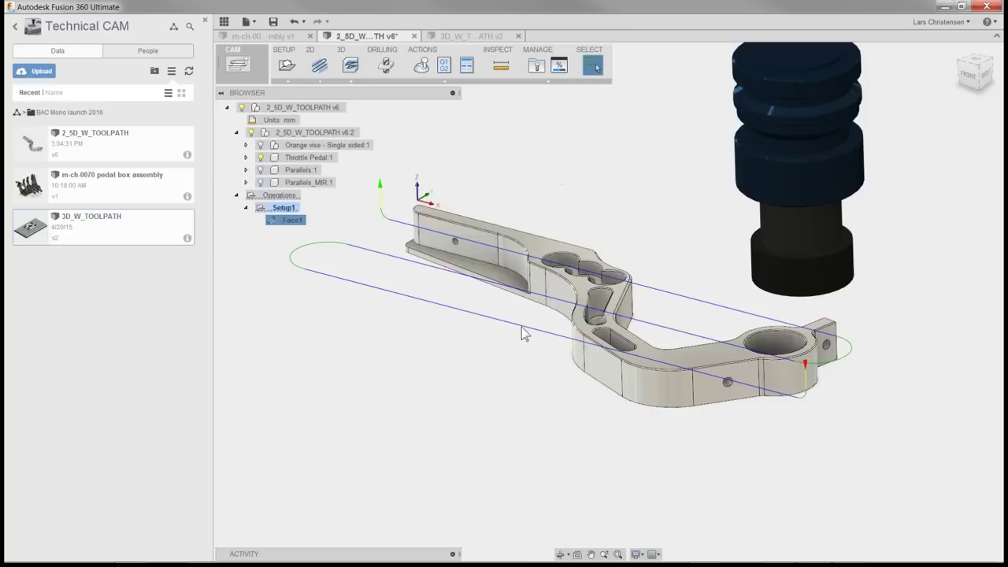
Start a 2D Adaptive Clearing operation and assign it the #2 Ø16 mm flat mill from the Tutorial sample library
left_click(320, 81)
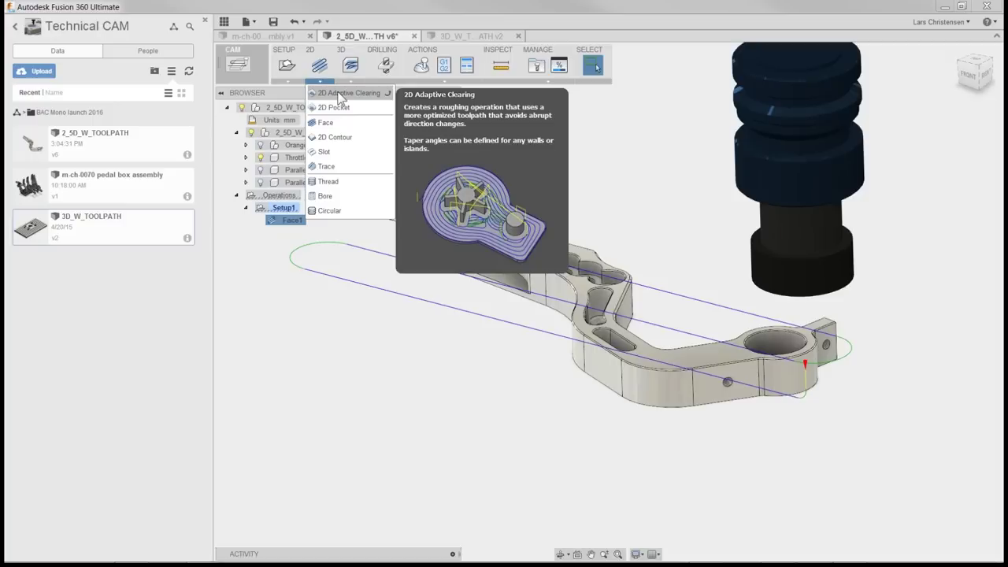
left_click(339, 93)
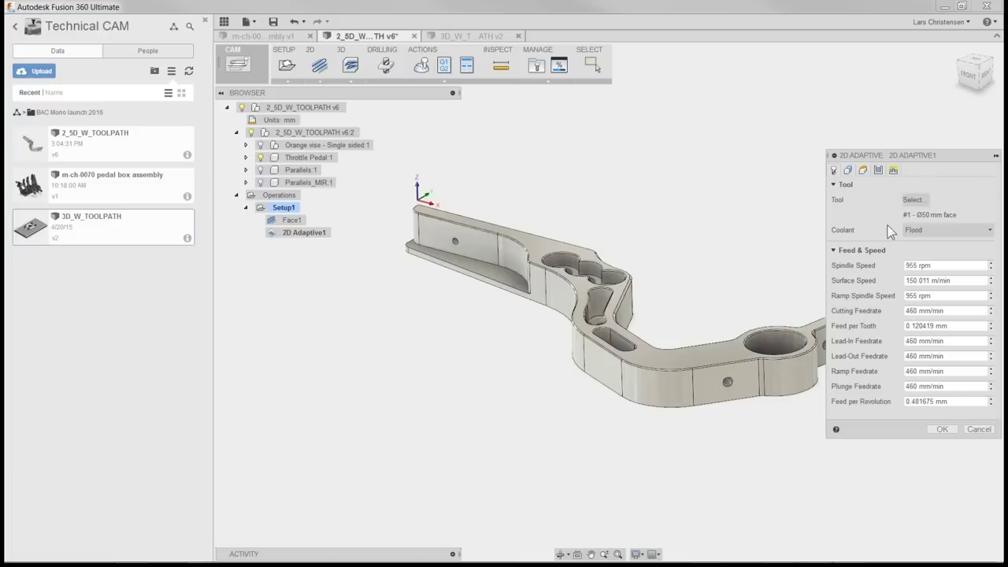
left_click(911, 200)
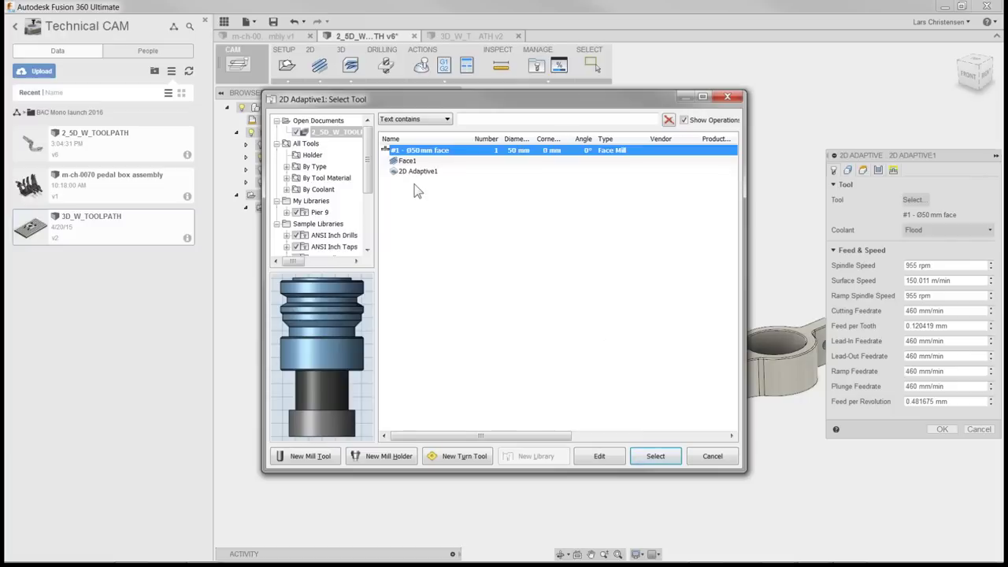
left_click_drag(366, 160, 367, 212)
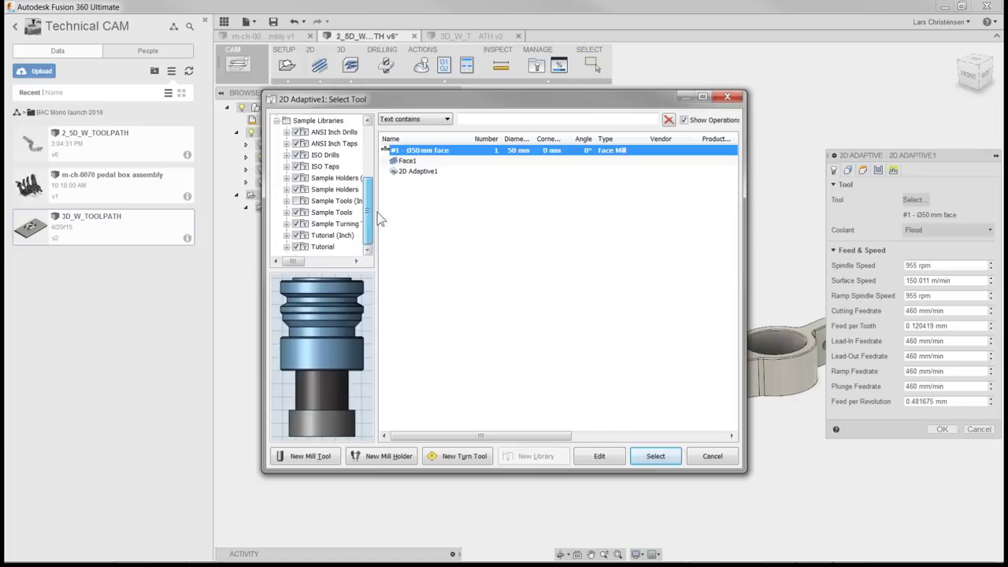
left_click(322, 247)
left_click(432, 162)
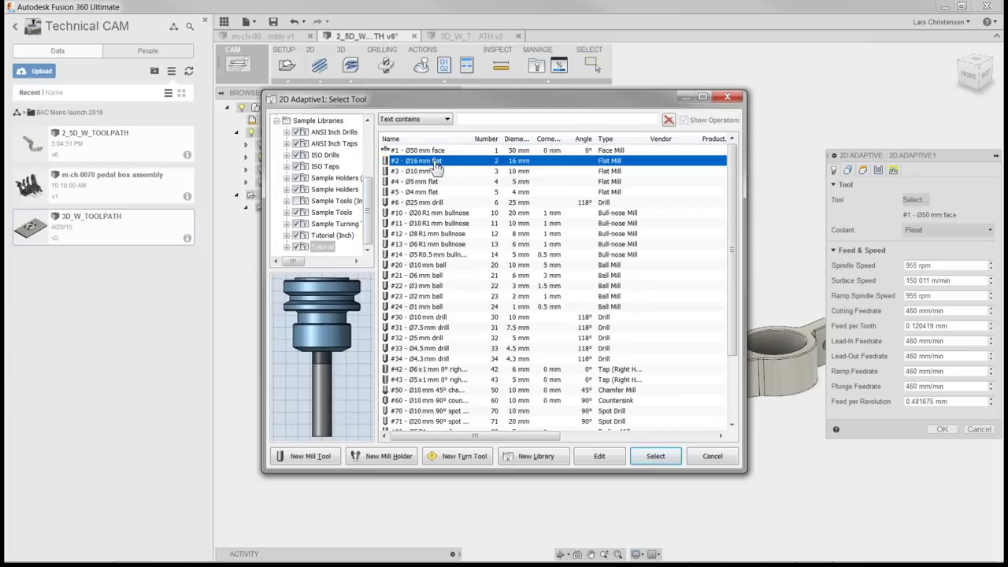
left_click(655, 461)
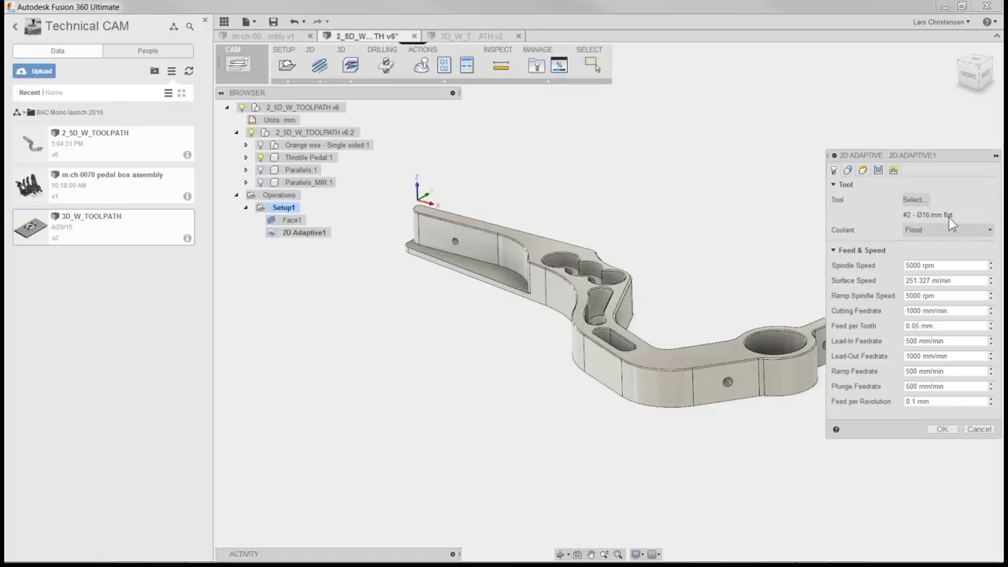
Set the throttle pedal's bottom outer contour as the pocket selection and generate the adaptive clearing toolpath
left_click(847, 171)
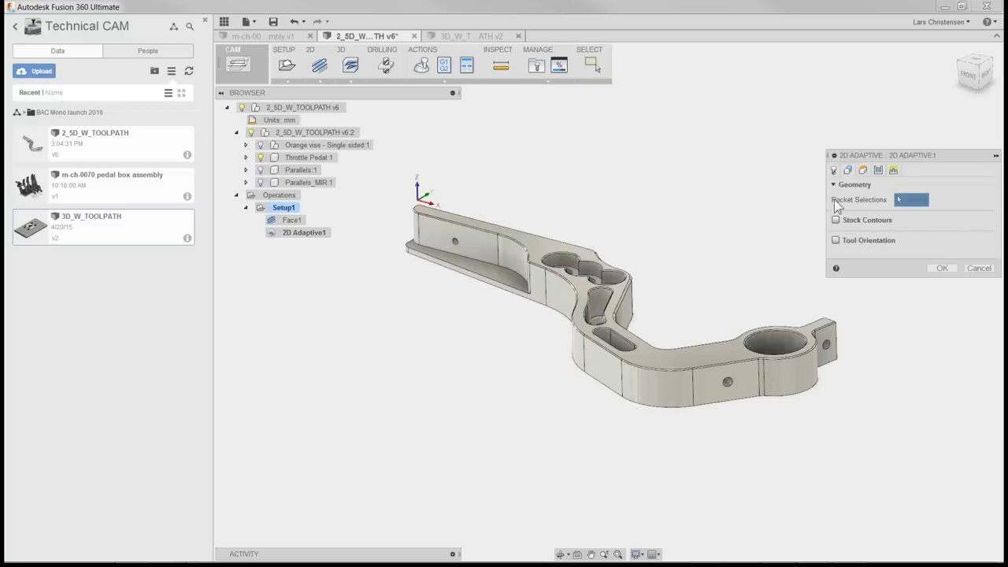
left_click(798, 400)
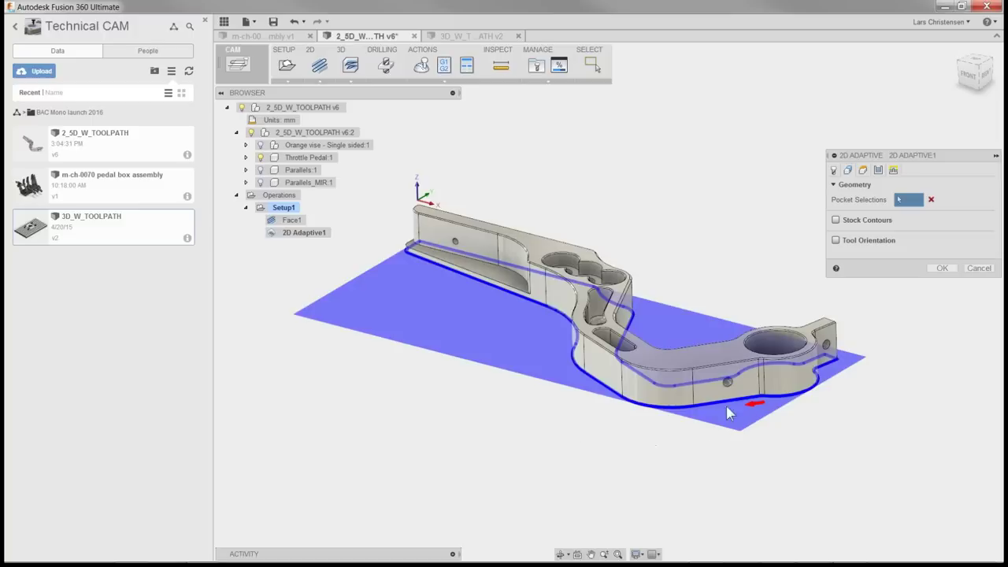
left_click(943, 269)
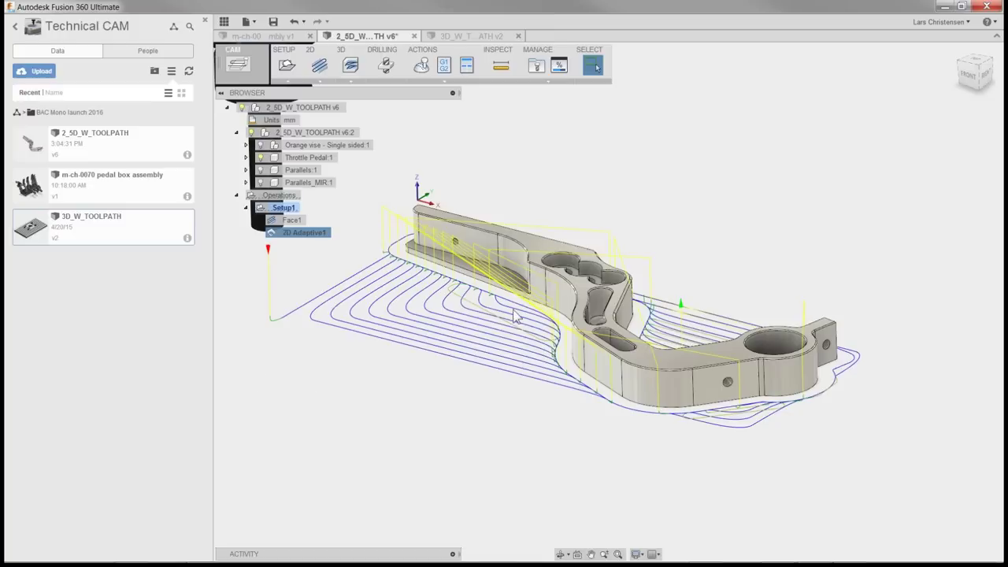
Simulate all of Setup1's operations with stock at an increased playback speed, and close the simulation
left_click(282, 208)
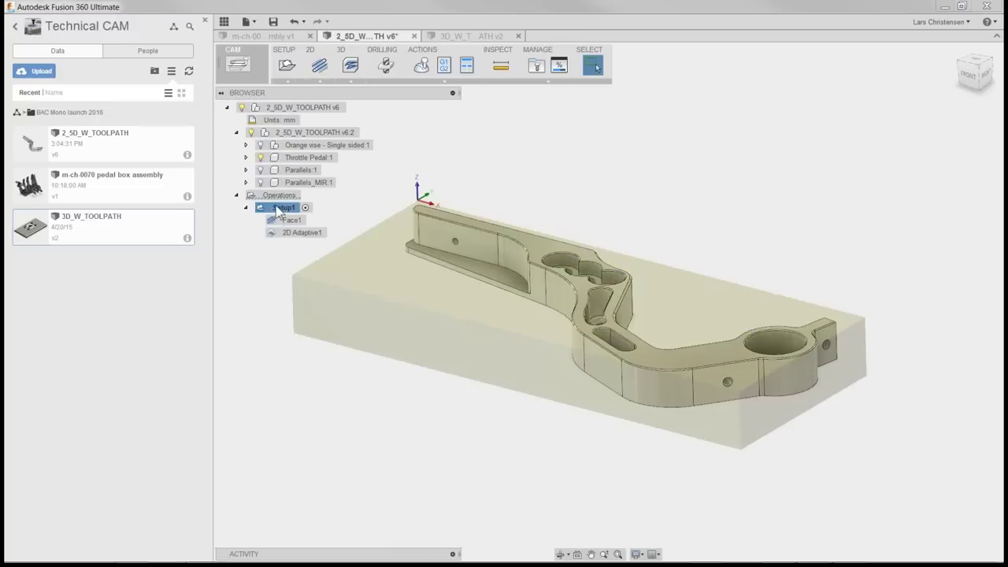
left_click(428, 63)
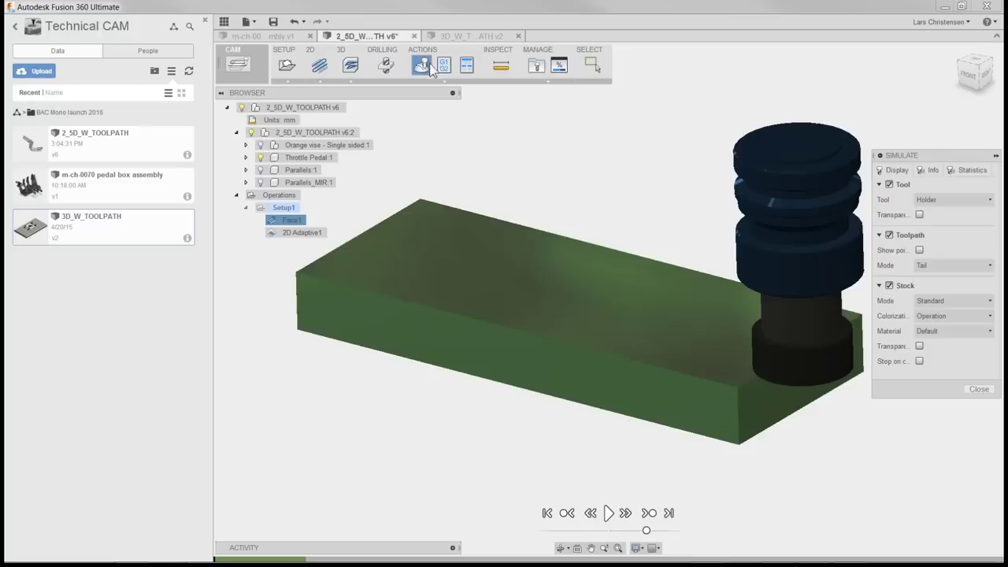
left_click(609, 515)
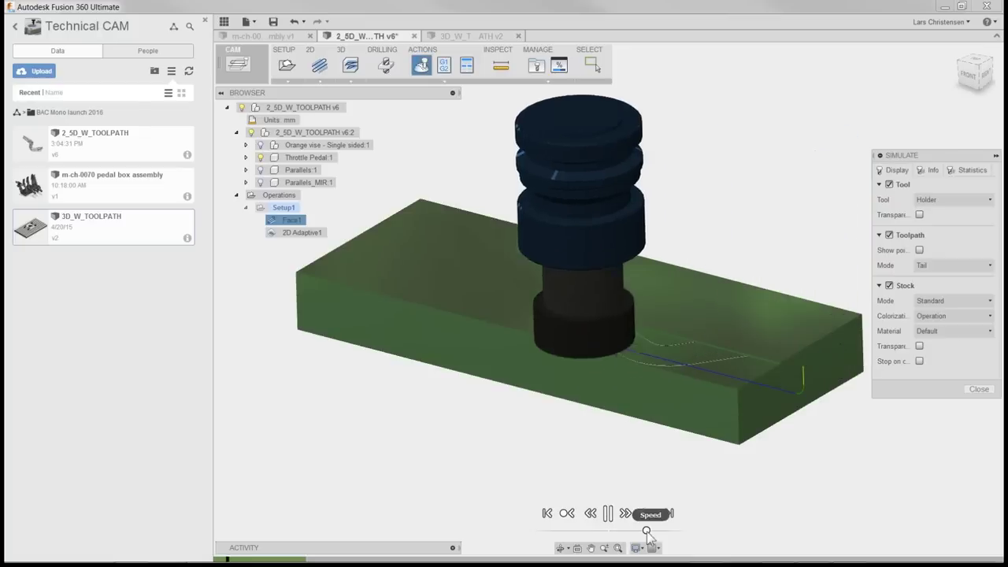
left_click_drag(646, 532, 671, 531)
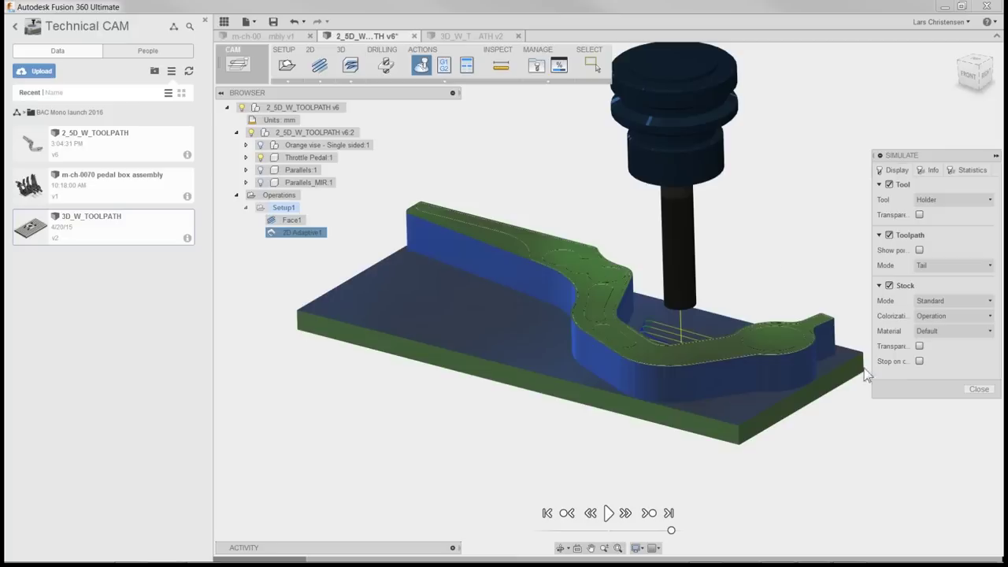
left_click(978, 390)
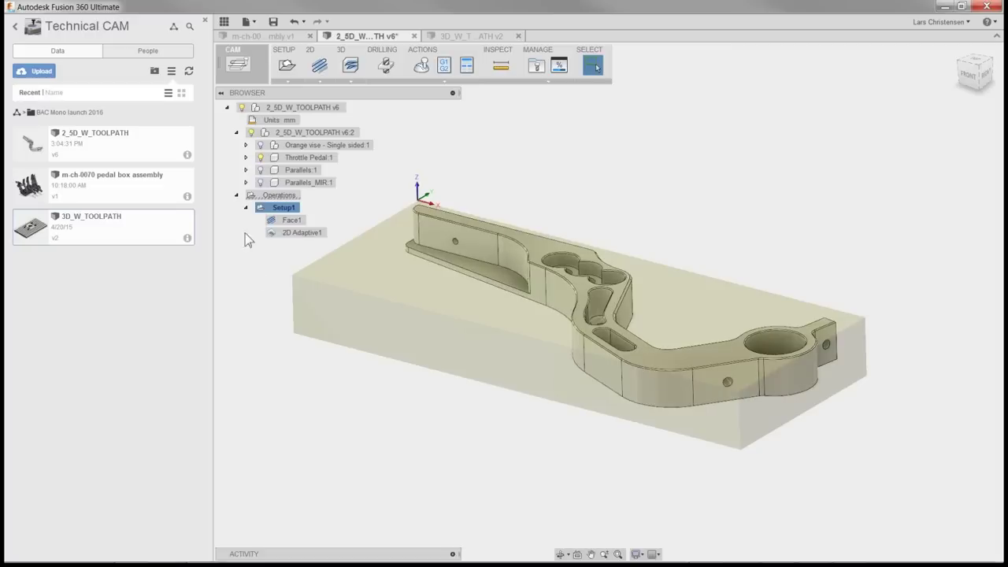
Examine the passes settings of the 2D Adaptive1 operation, including its multiple depths options, and cancel the edit
left_click(299, 233)
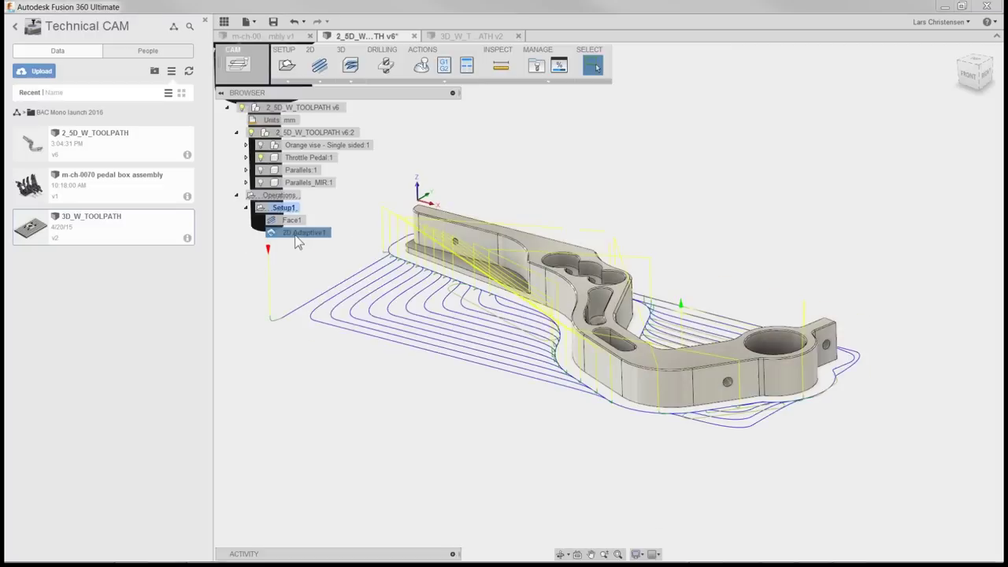
right_click(296, 236)
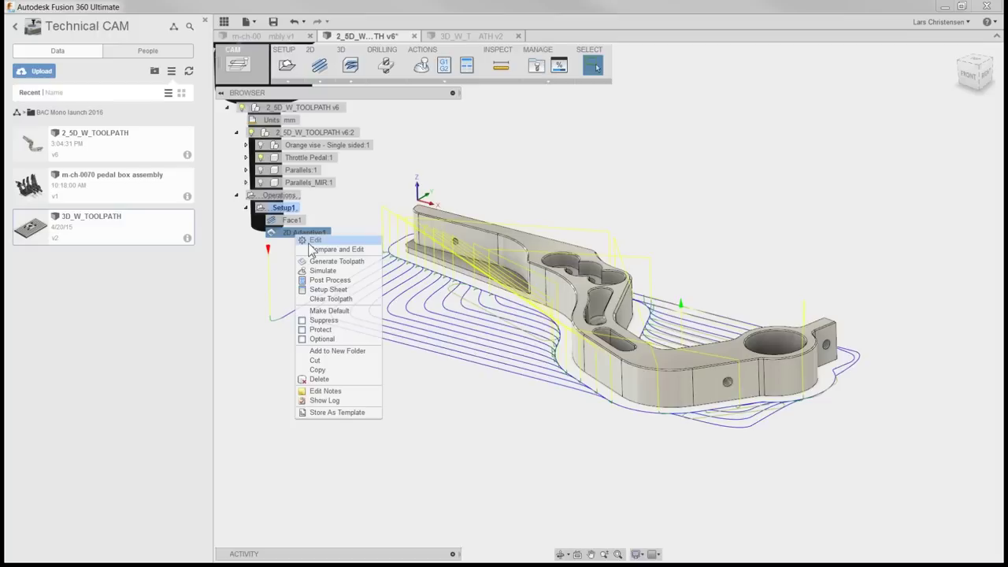
left_click(309, 241)
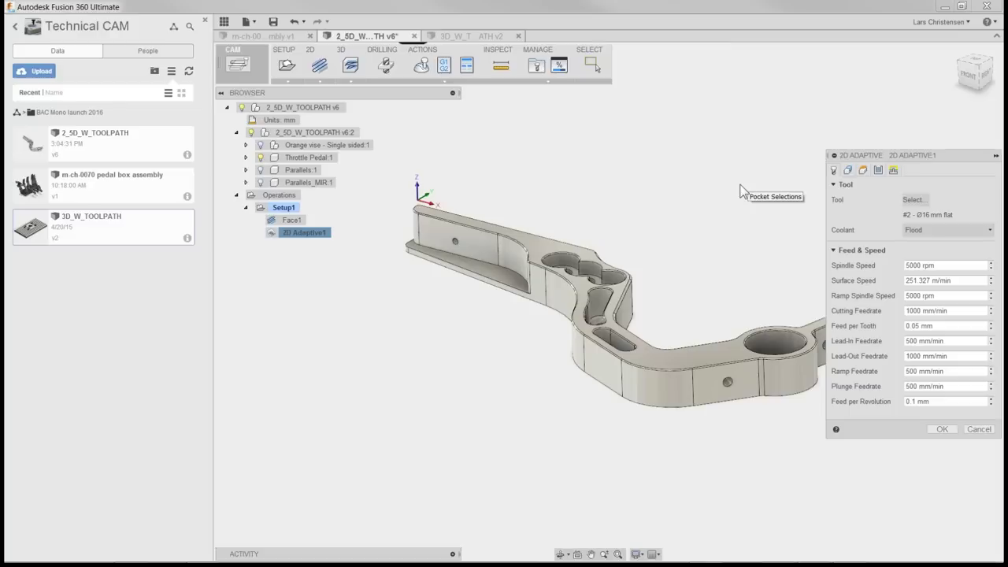
left_click(879, 171)
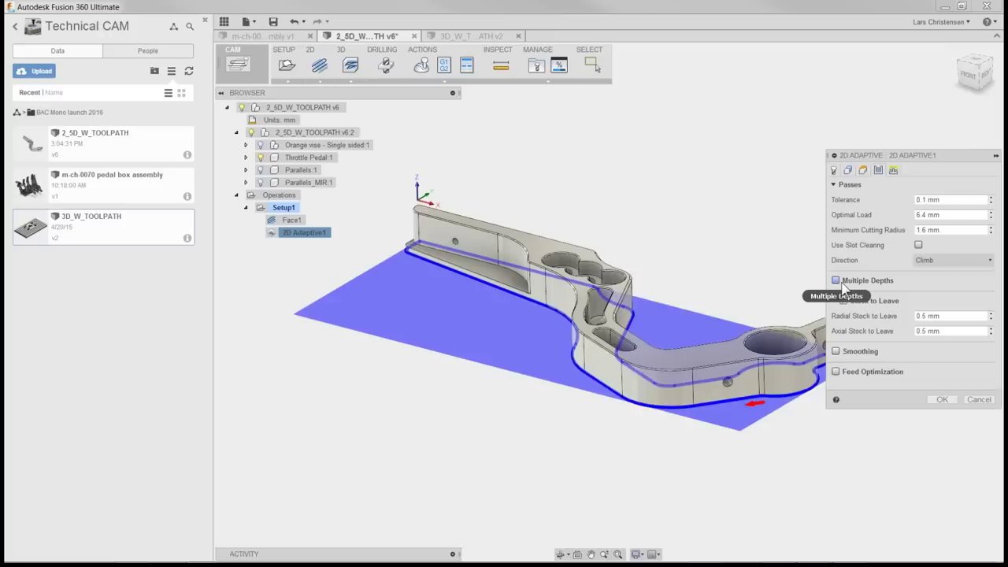
mouse_move(844, 289)
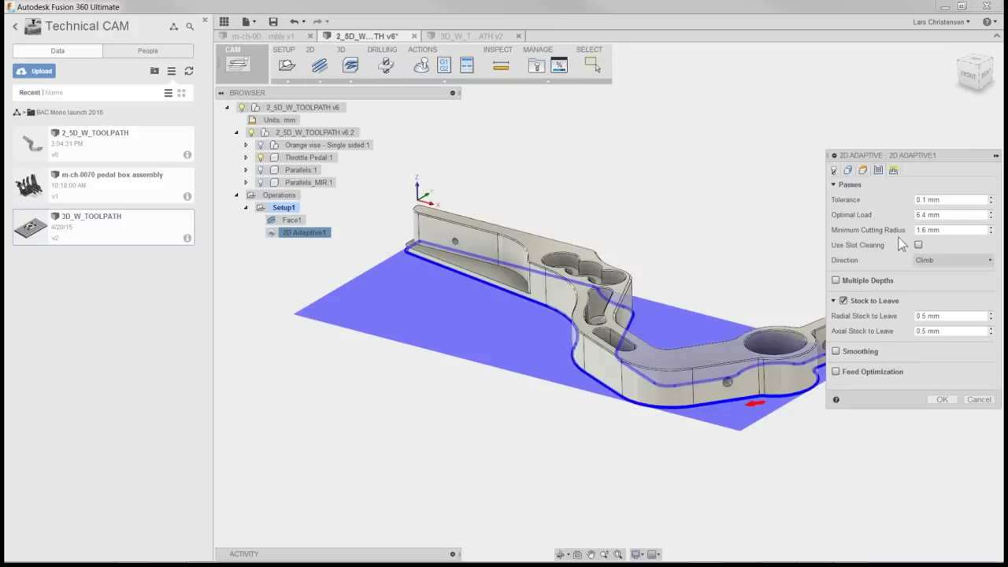
mouse_move(920, 247)
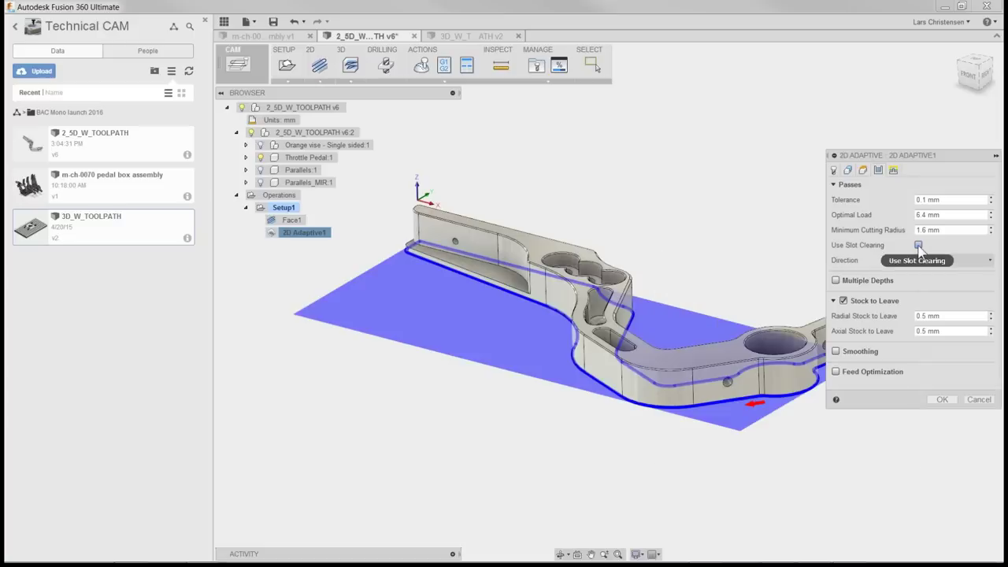
left_click(837, 281)
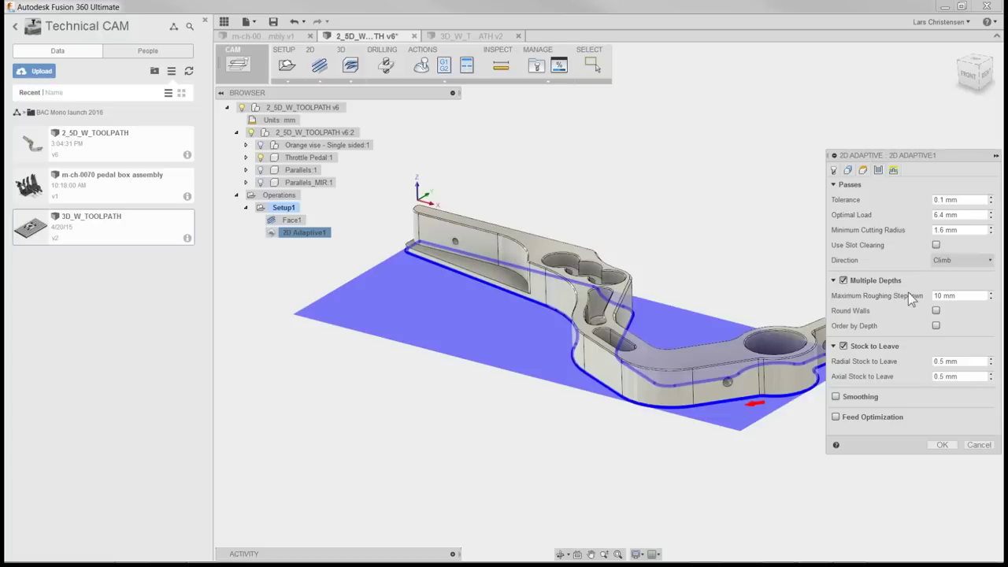
left_click(846, 281)
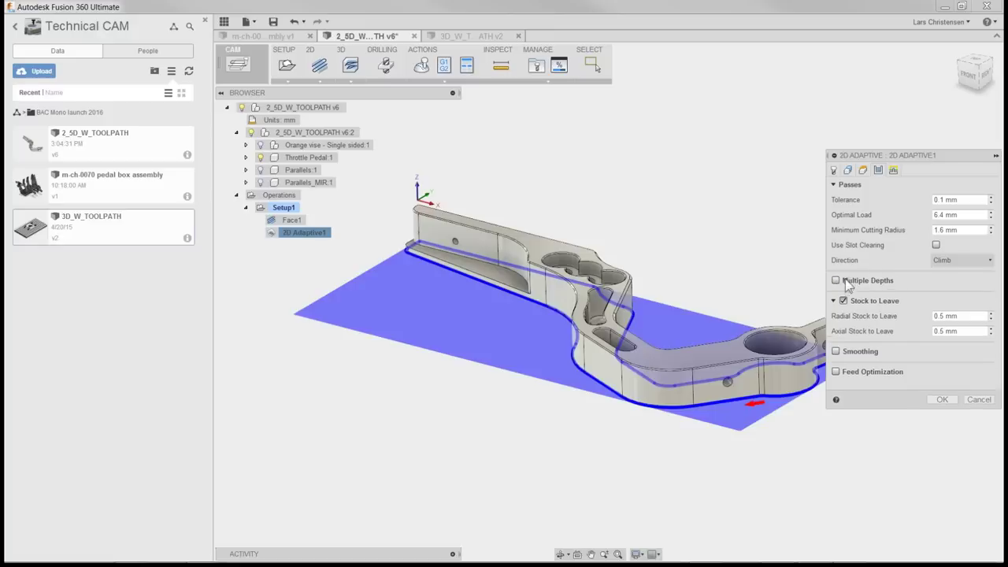
left_click(980, 400)
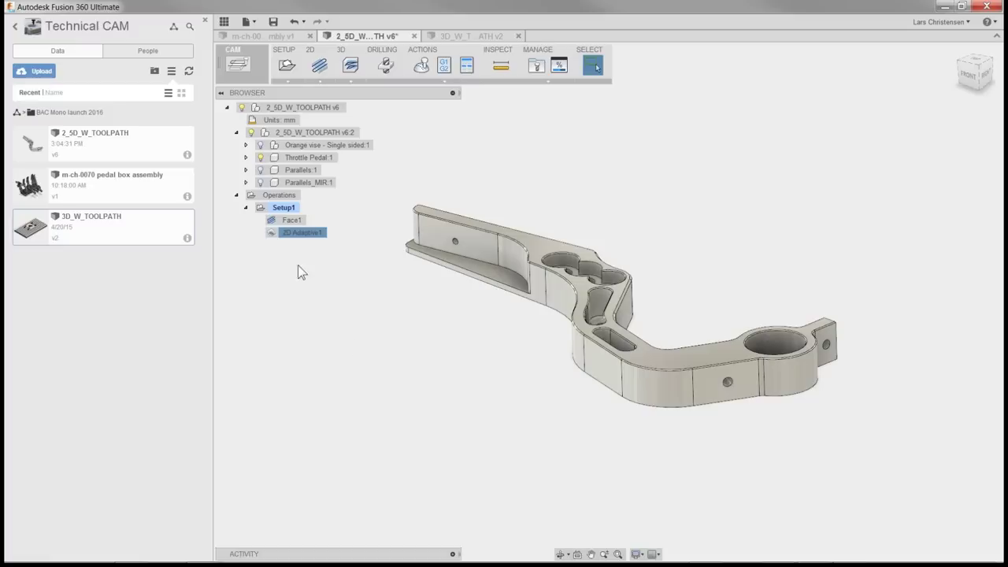
Reopen 2D Adaptive1 and inspect the #2 Ø16 mm flat mill's general, cutter, holder, and feed and speed definitions, then cancel the tool dialogs
right_click(308, 234)
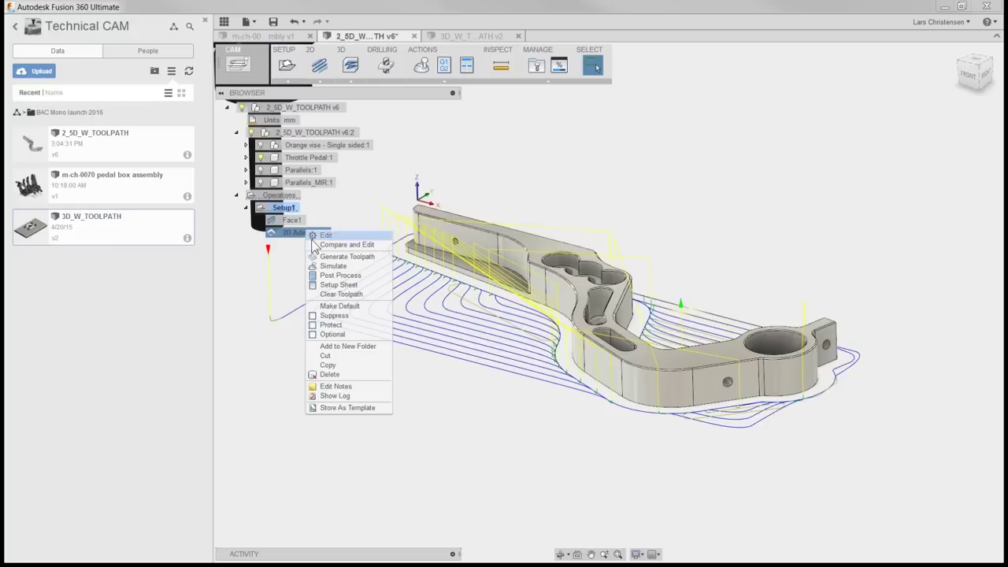
left_click(315, 239)
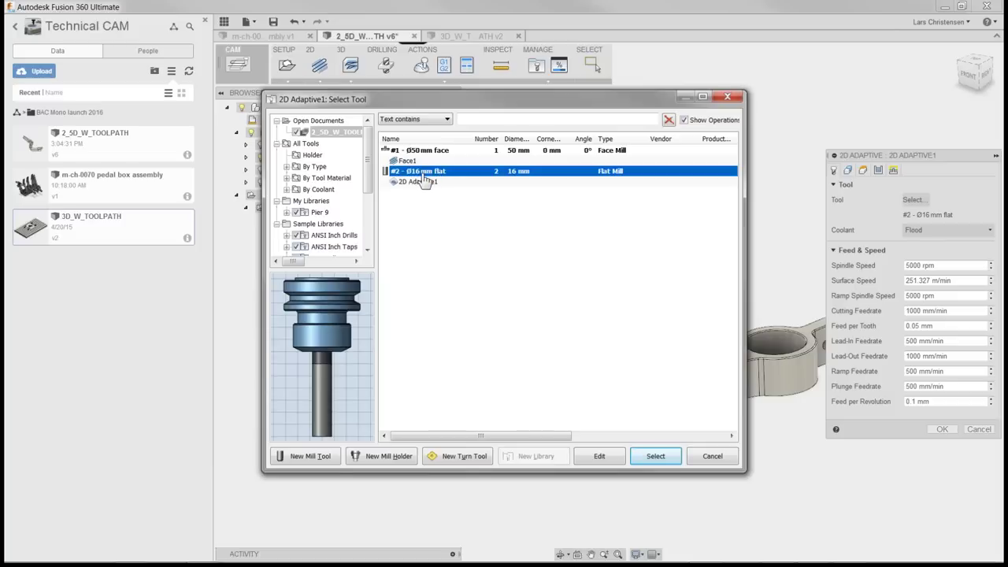
left_click(606, 458)
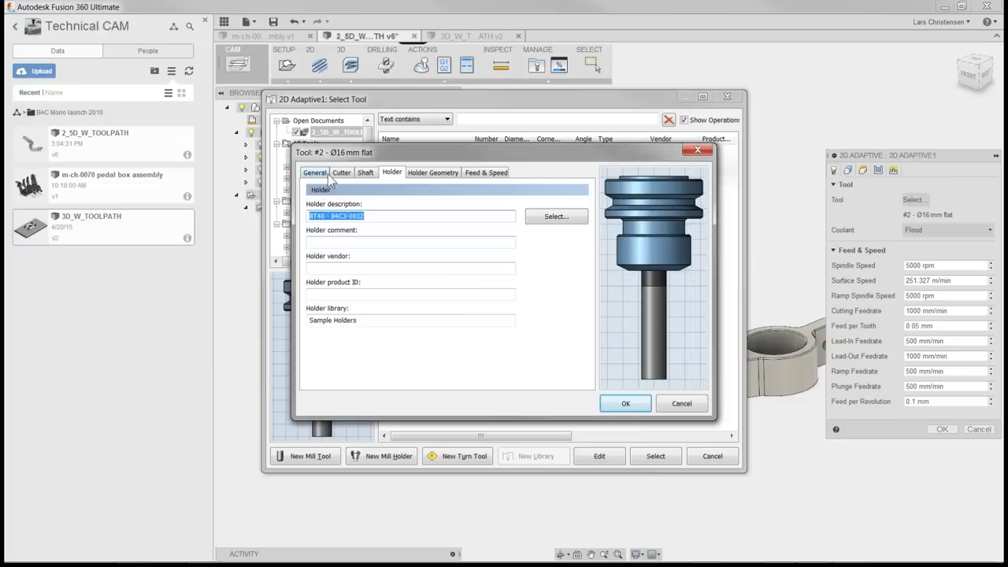
left_click(315, 173)
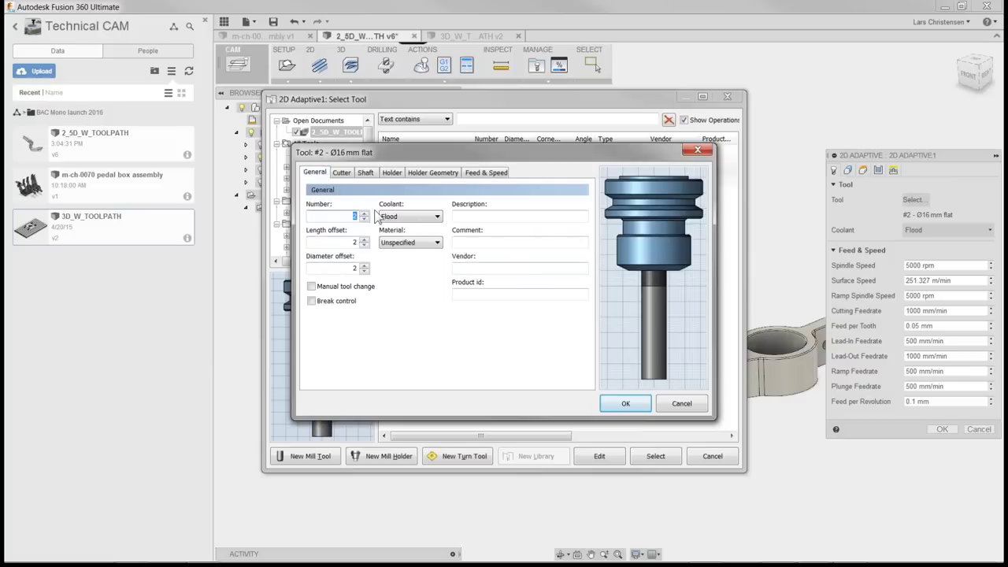
left_click(347, 173)
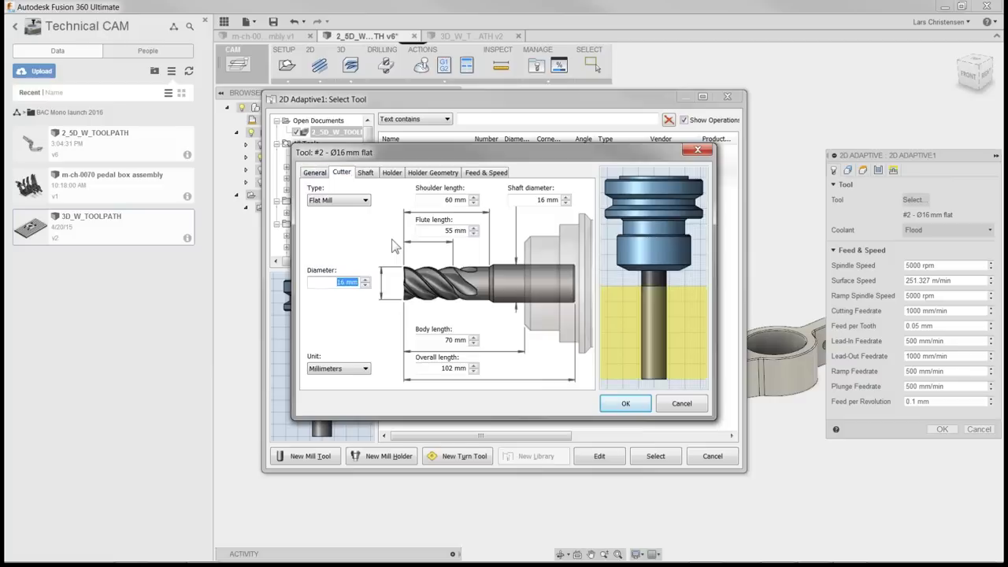
left_click(390, 173)
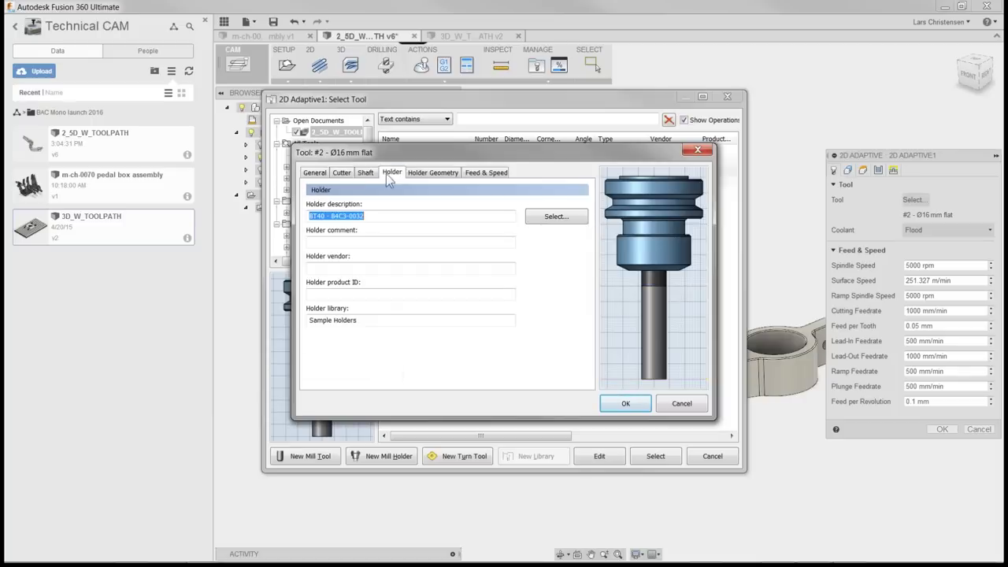
left_click(455, 175)
left_click(480, 173)
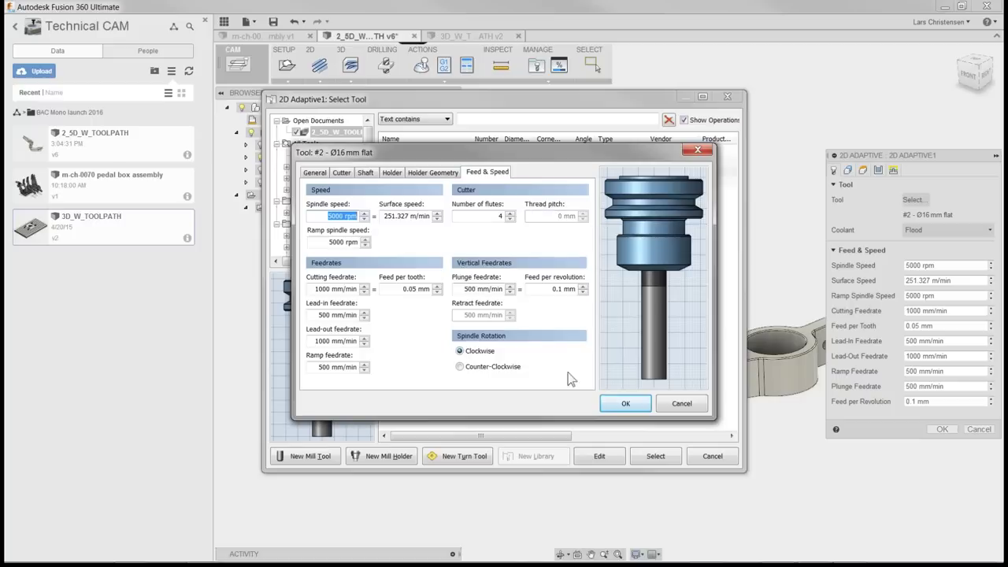
left_click(679, 404)
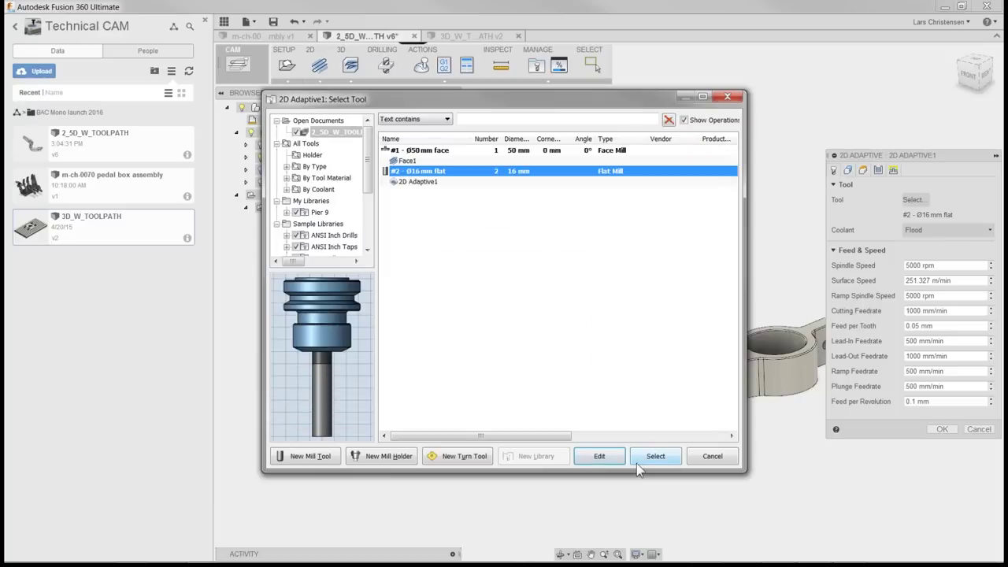
left_click(705, 455)
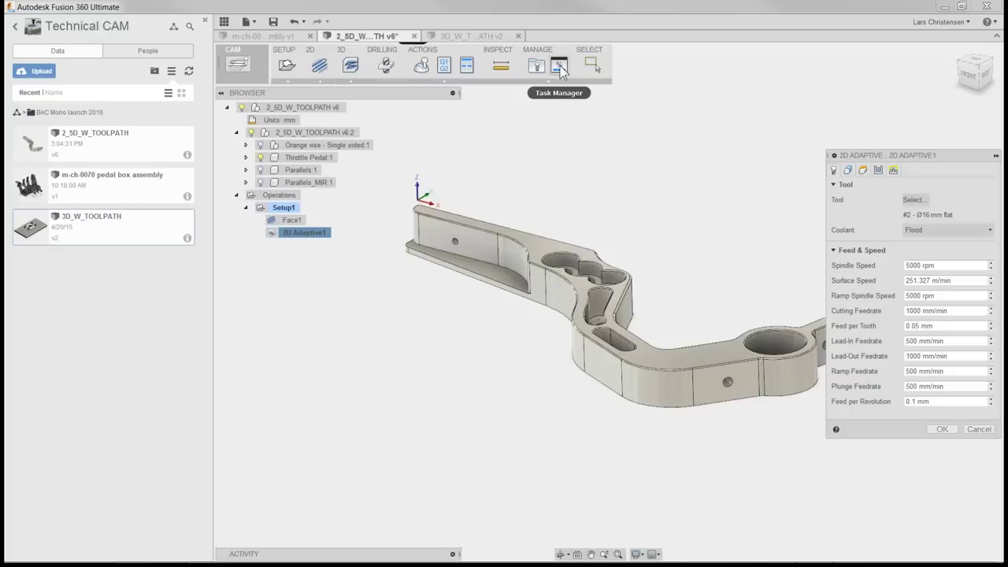
Recheck the passes parameters in the open 2D Adaptive1 edit and cancel the operation dialog
mouse_move(299, 237)
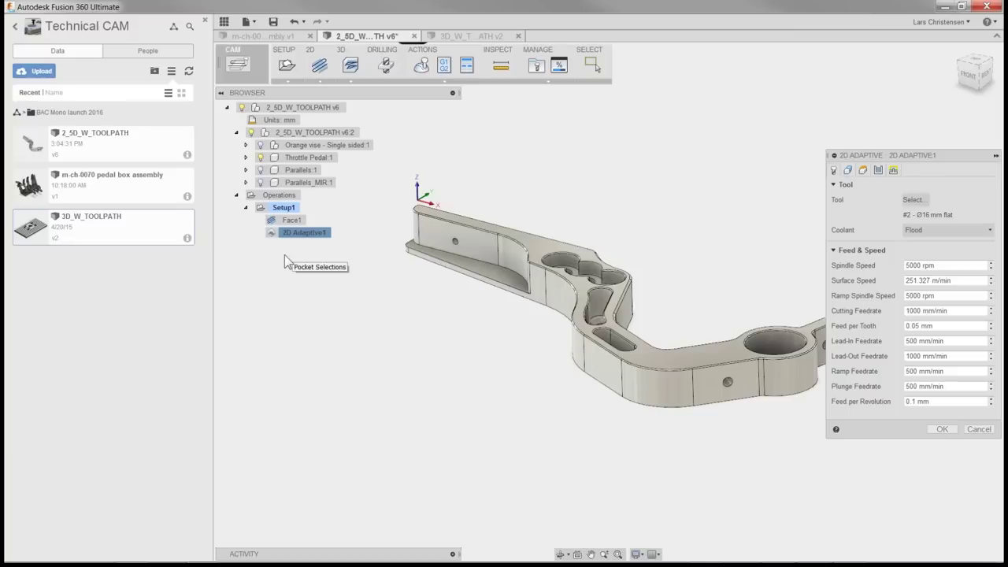
left_click(879, 170)
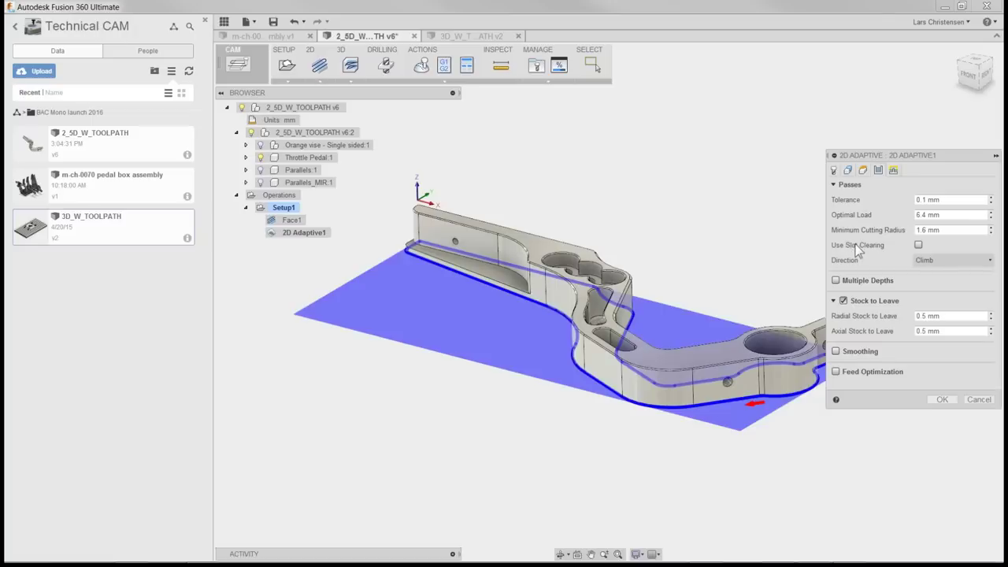
left_click(978, 400)
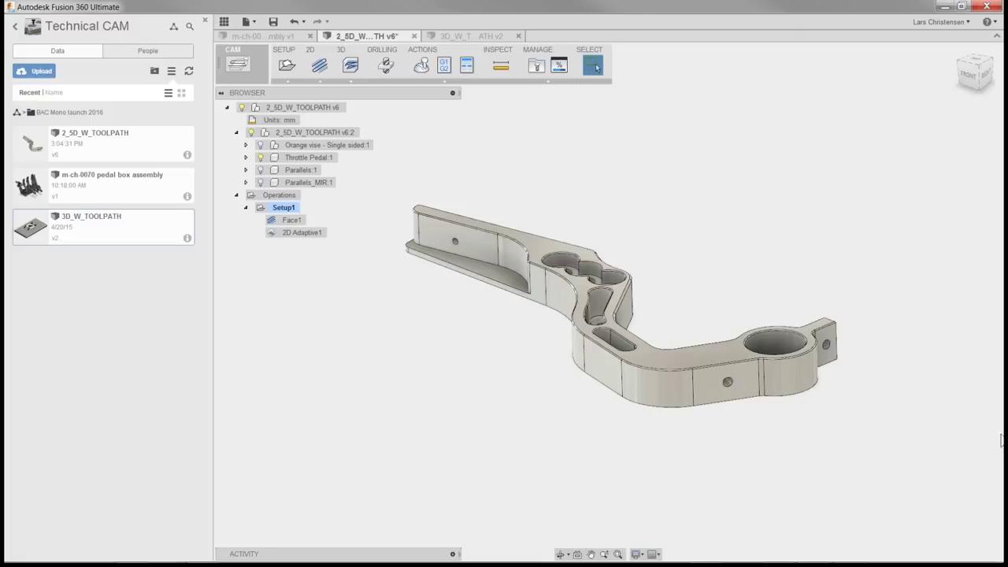
Simulate all of Setup1's toolpaths on the stock once more and close the simulation
mouse_move(945, 563)
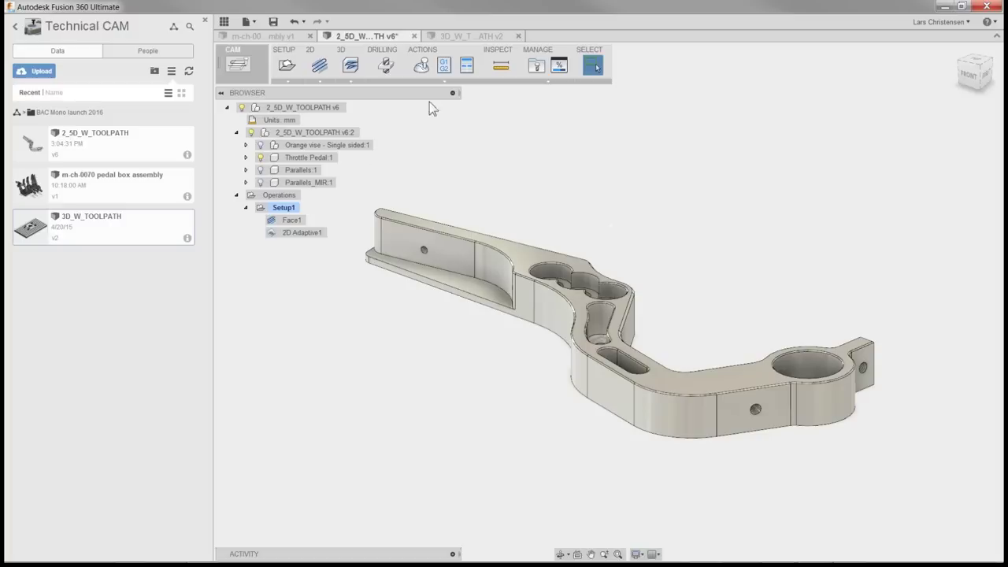
left_click(421, 66)
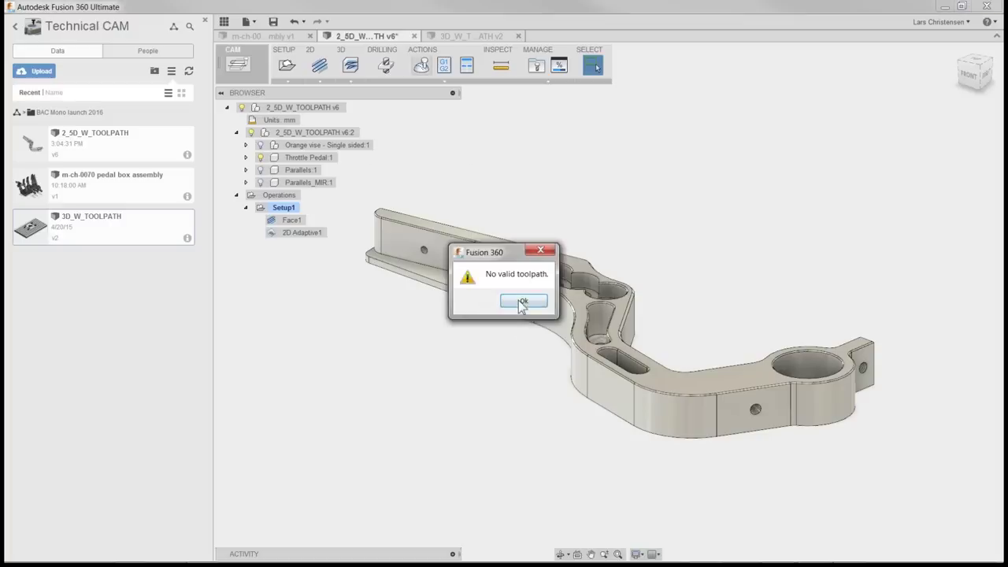
left_click(521, 303)
left_click(283, 207)
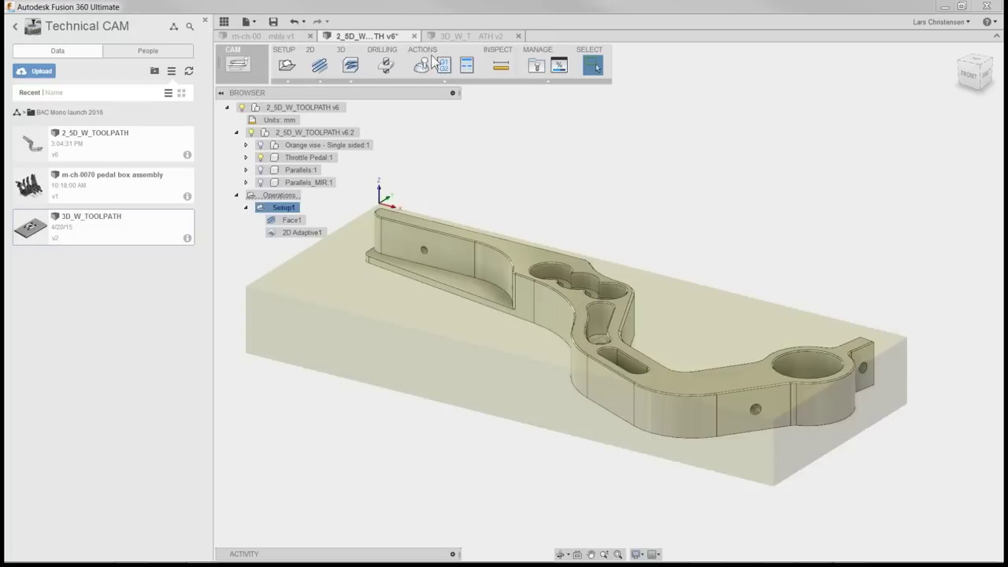
left_click(422, 66)
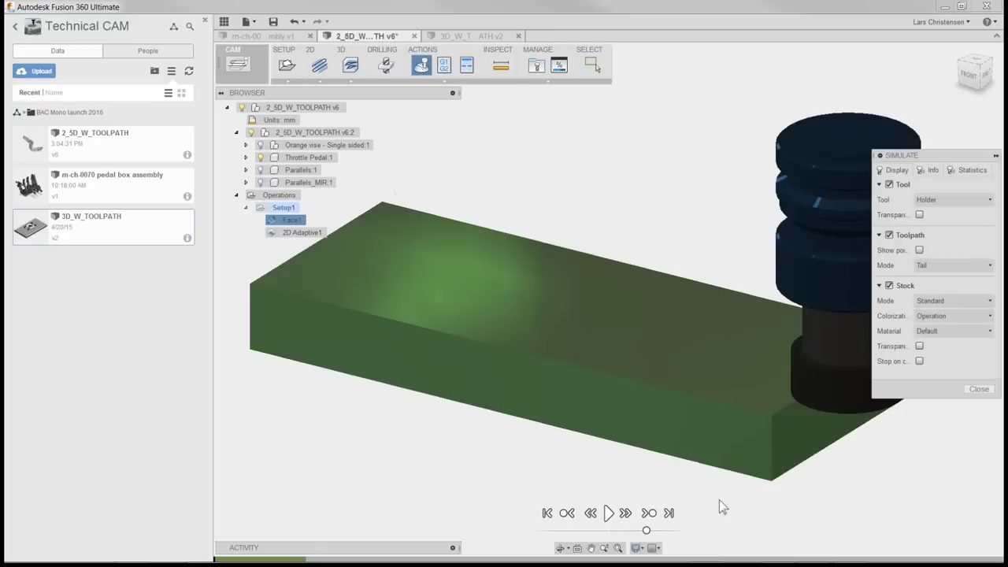
left_click(608, 513)
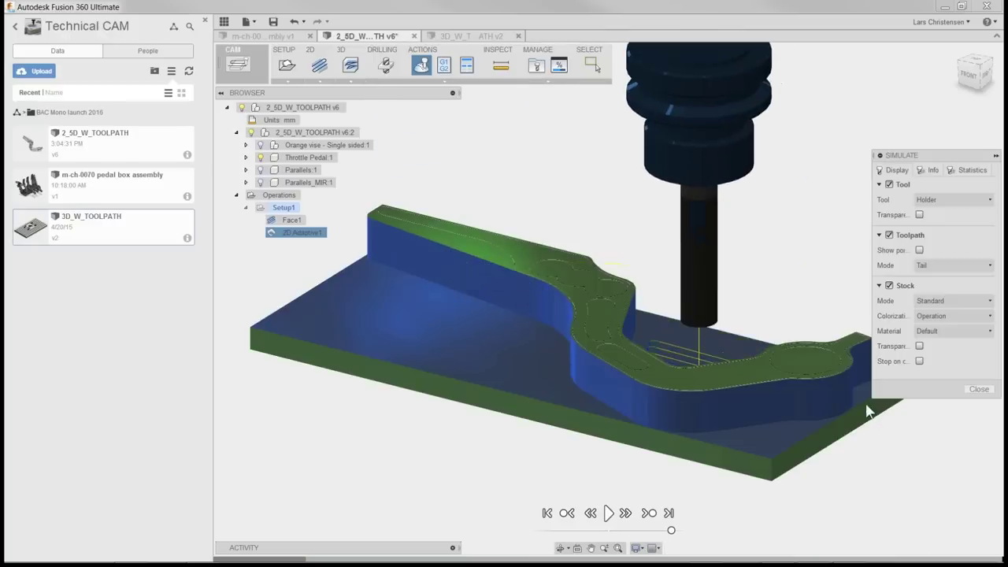
left_click(983, 389)
left_click(965, 389)
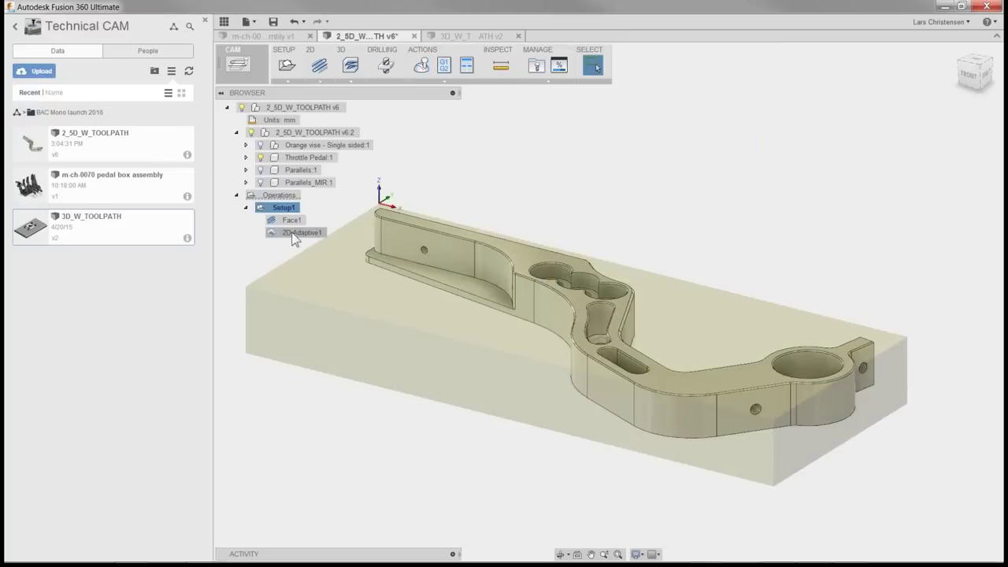
Review 2D Adaptive1's passes and linking settings, including the stay-down level and high feedrate mode choices, and accept the operation
right_click(295, 238)
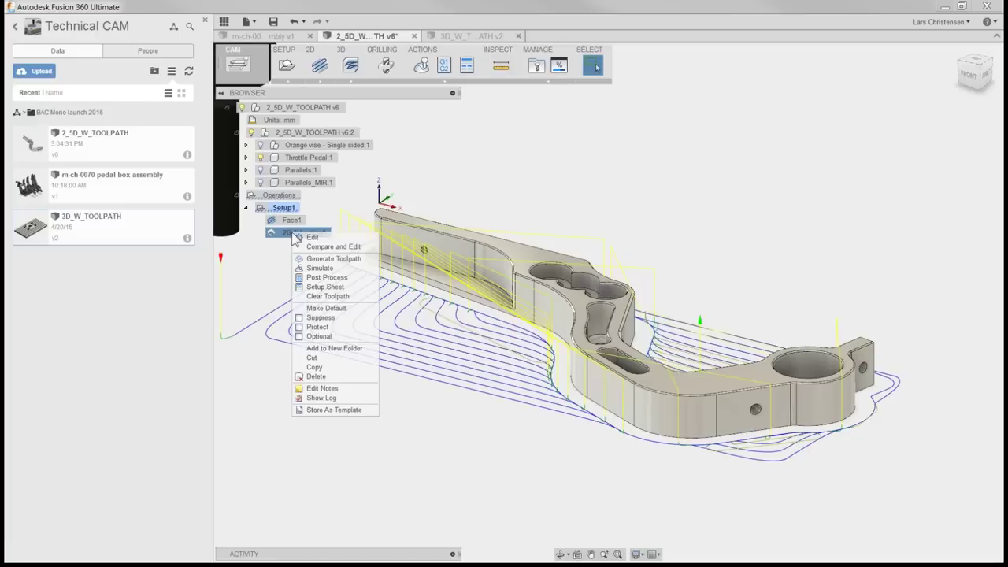
left_click(300, 237)
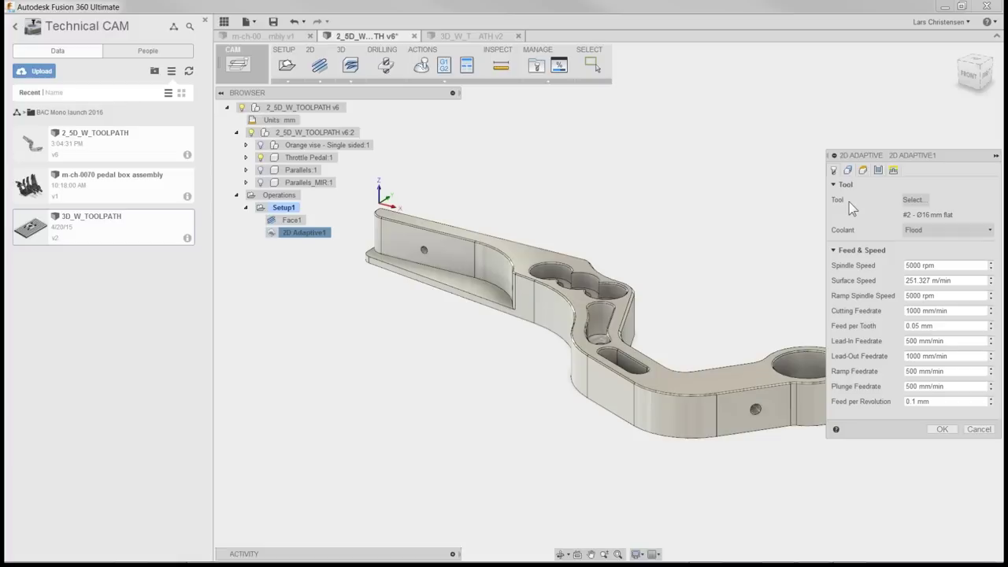
left_click(878, 174)
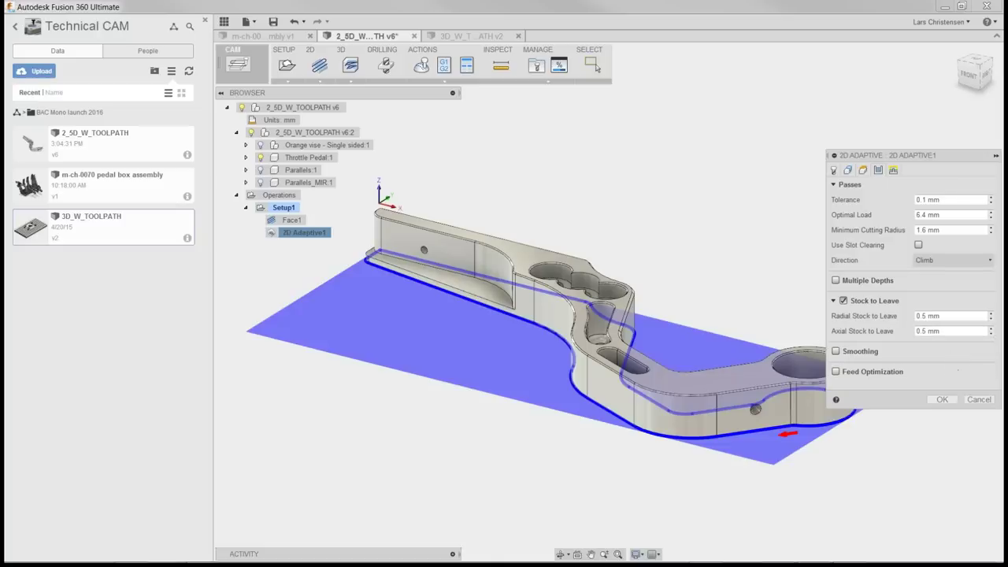
left_click(894, 172)
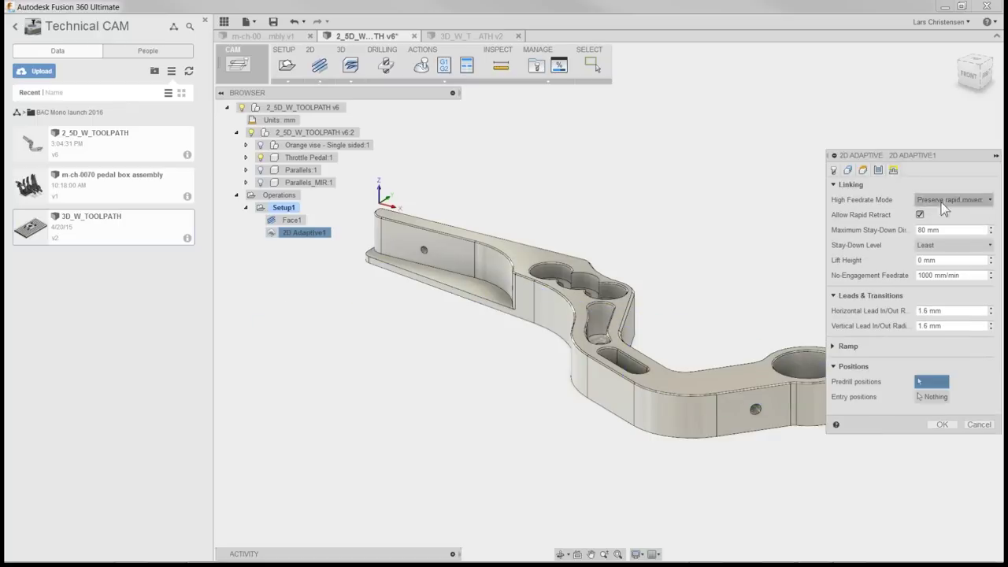
left_click(983, 246)
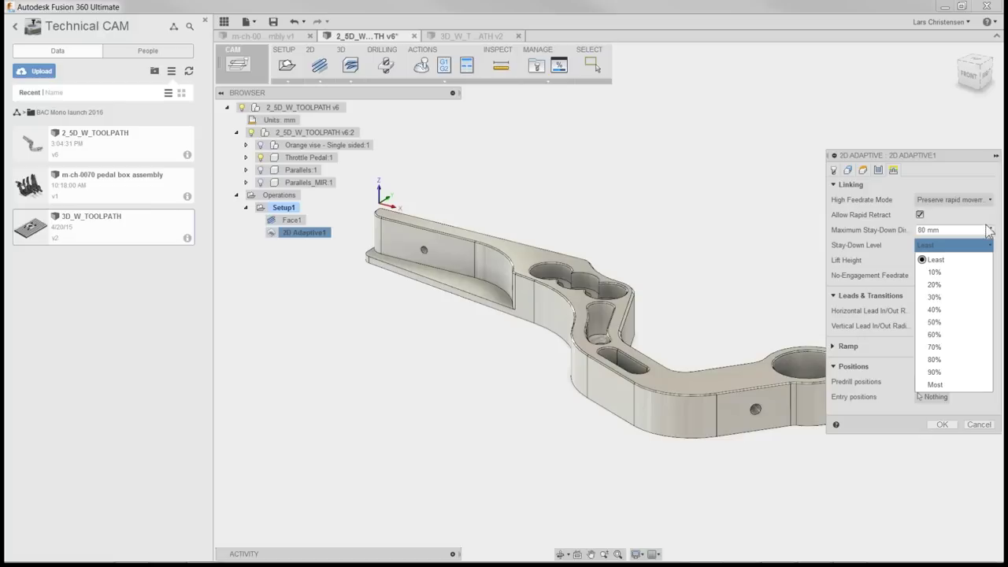
left_click(978, 200)
left_click(973, 202)
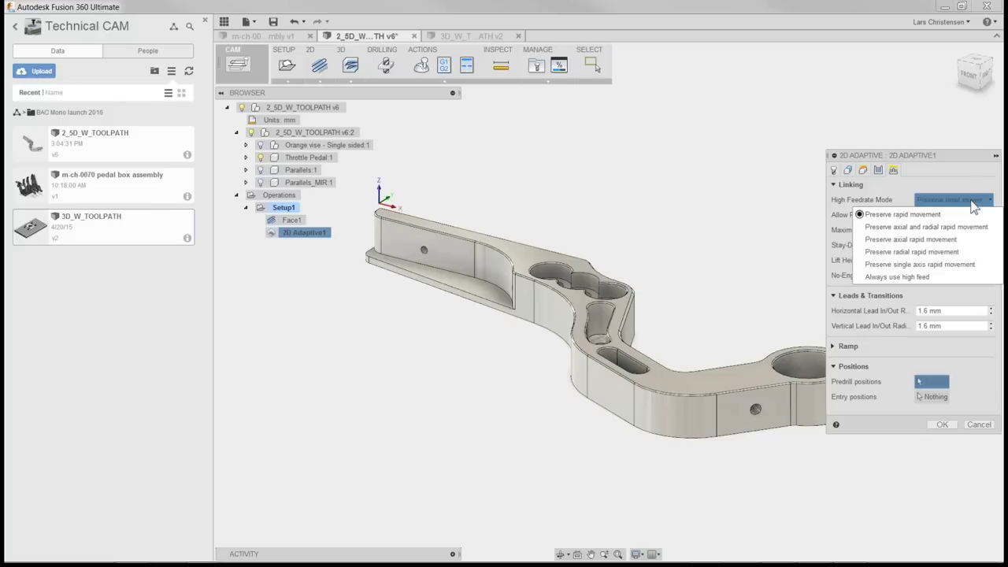
left_click(944, 186)
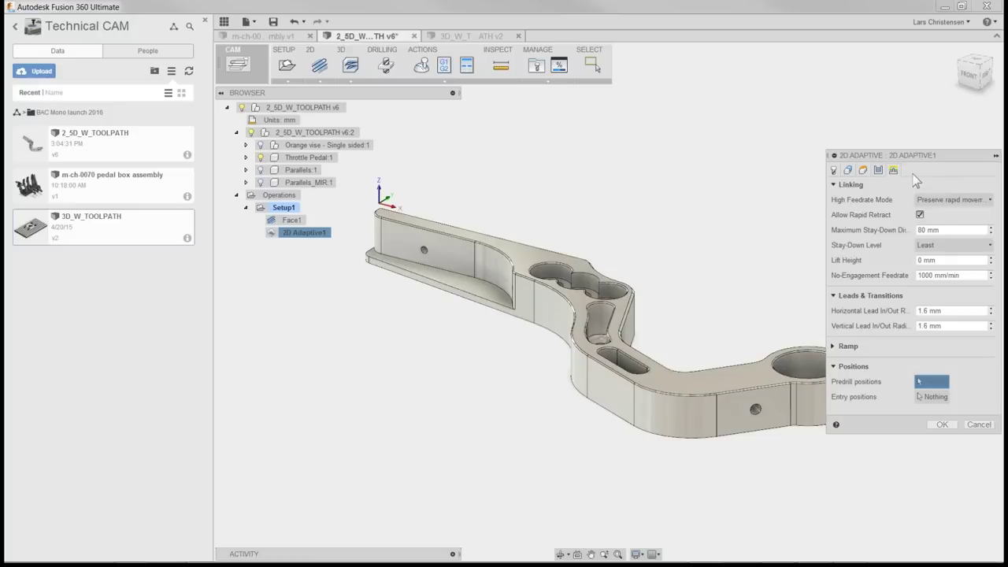
left_click(942, 424)
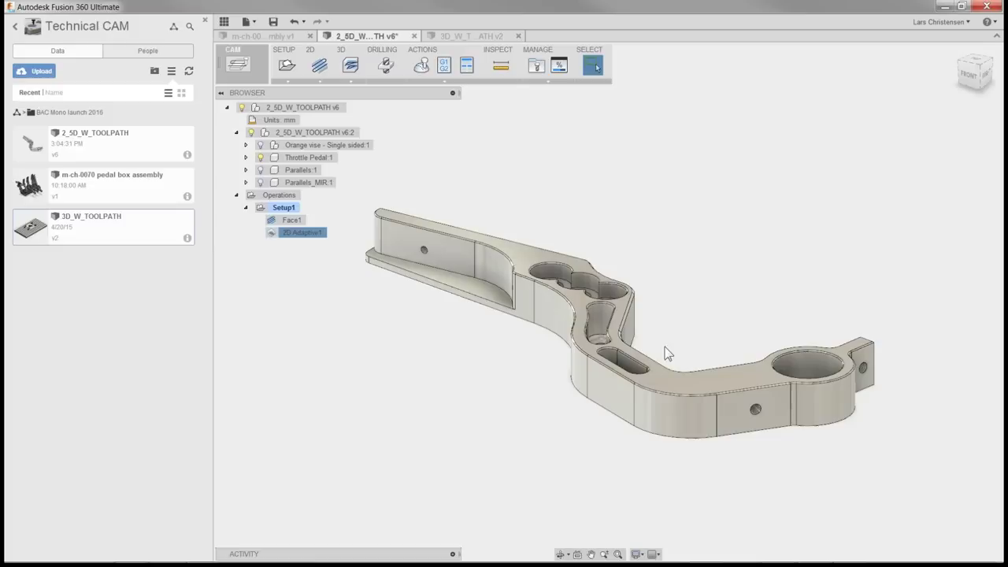
Start a 2D Contour operation and assign the #3 Ø10 mm flat mill from the Tutorial library
left_click(329, 85)
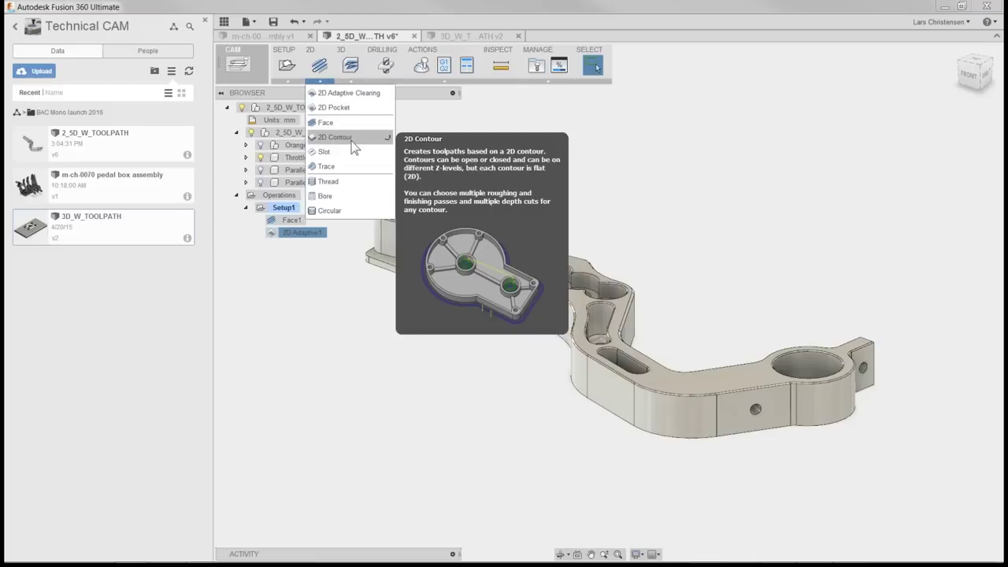
left_click(335, 137)
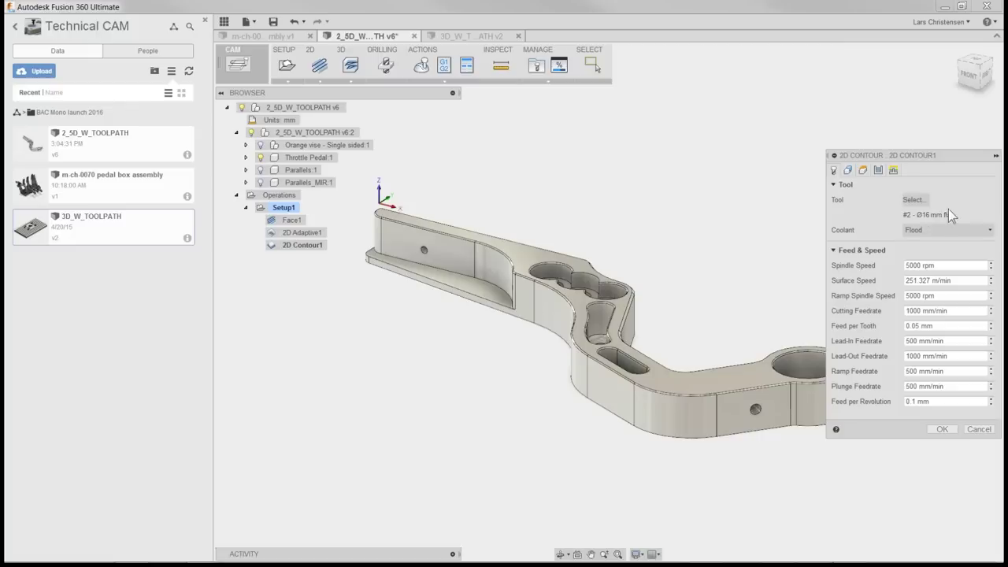
left_click(916, 201)
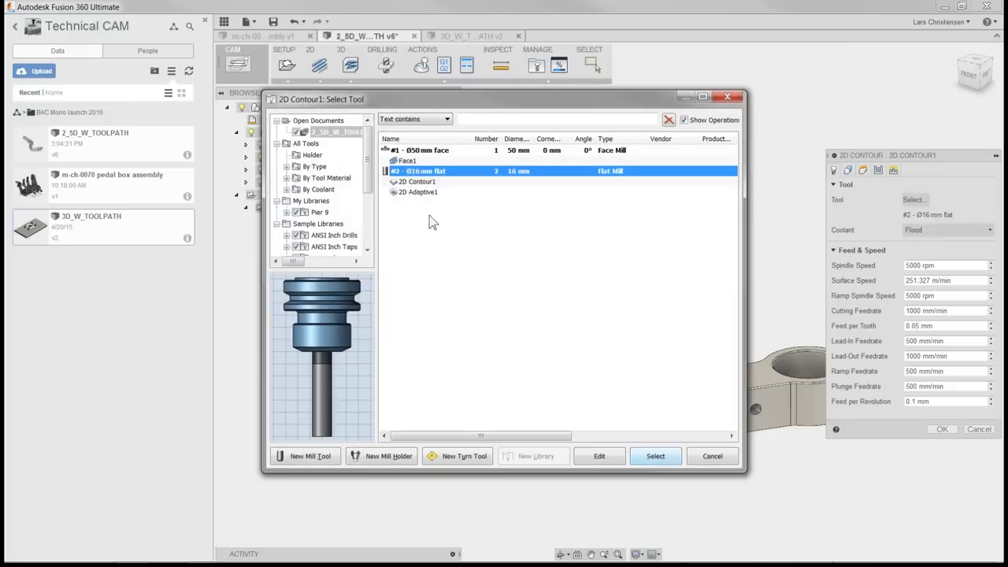
left_click_drag(369, 180, 371, 226)
left_click(319, 248)
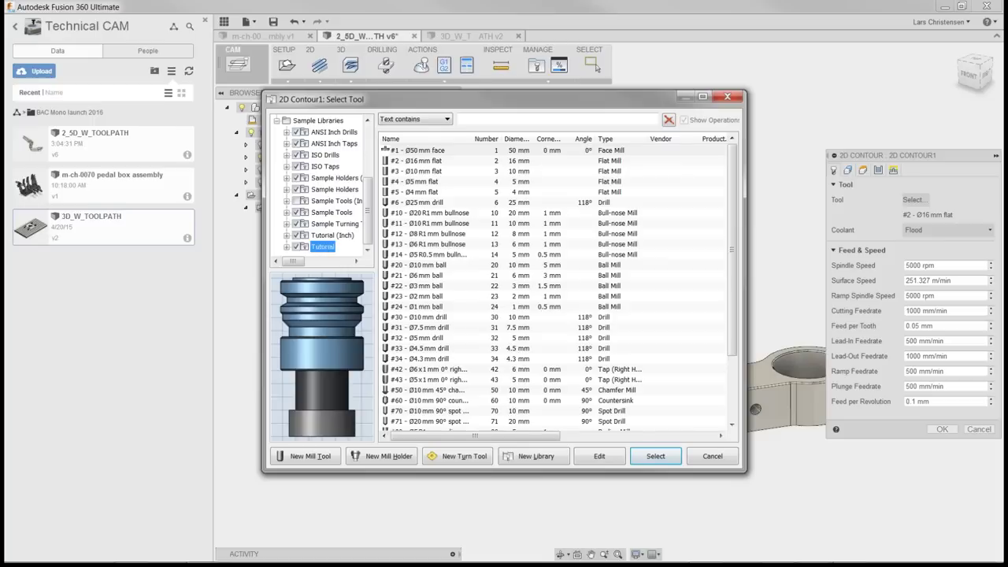
left_click(405, 171)
left_click(656, 457)
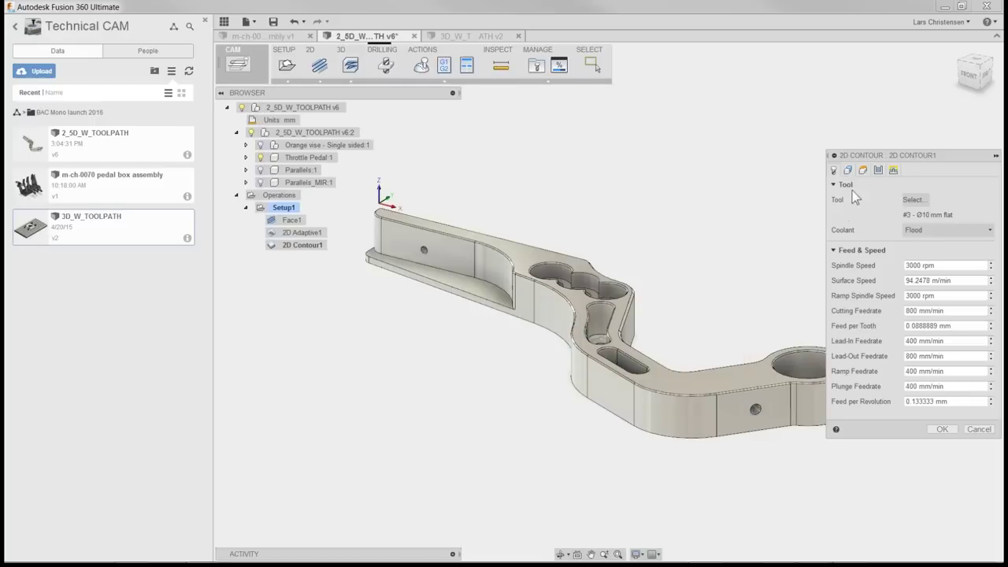
Select the pedal's bottom outer edge loop as the contour, review the passes settings, and accept the operation
left_click(848, 170)
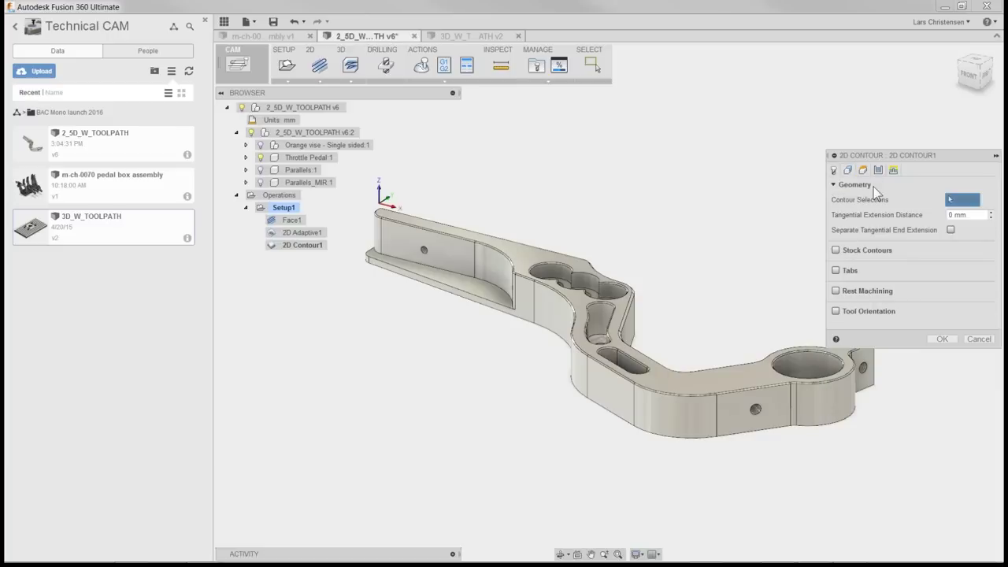
left_click(827, 430)
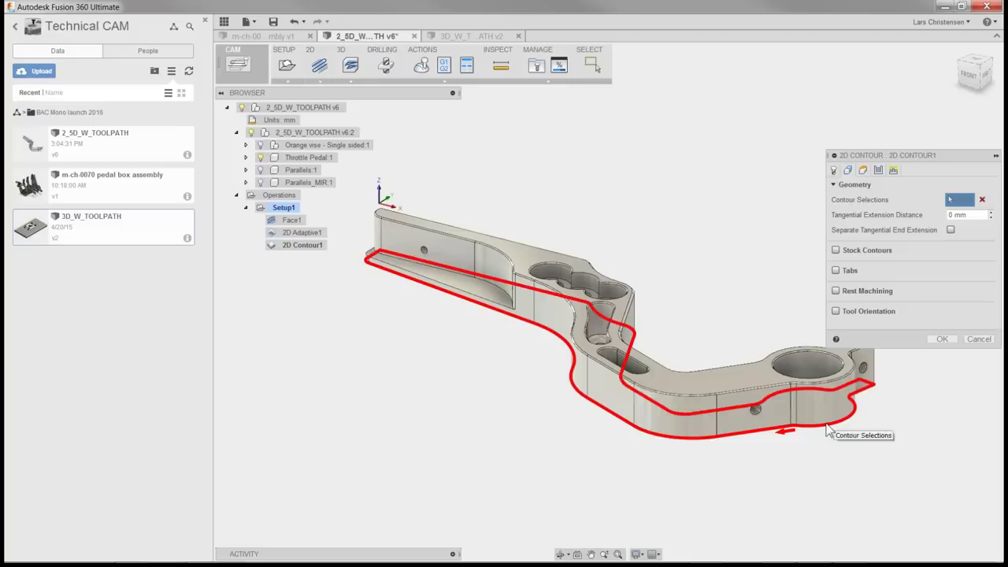
left_click(878, 171)
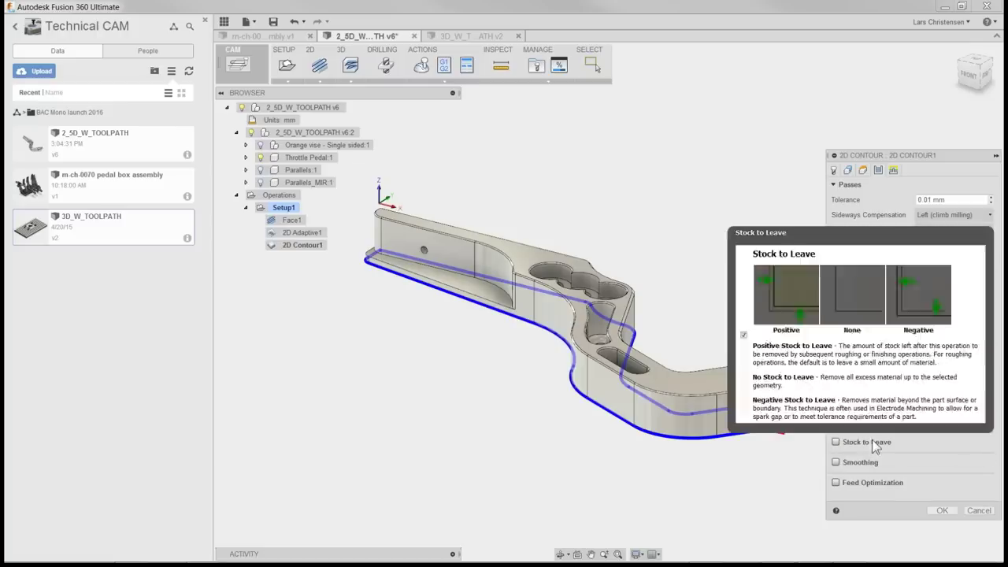
mouse_move(909, 444)
left_click(940, 511)
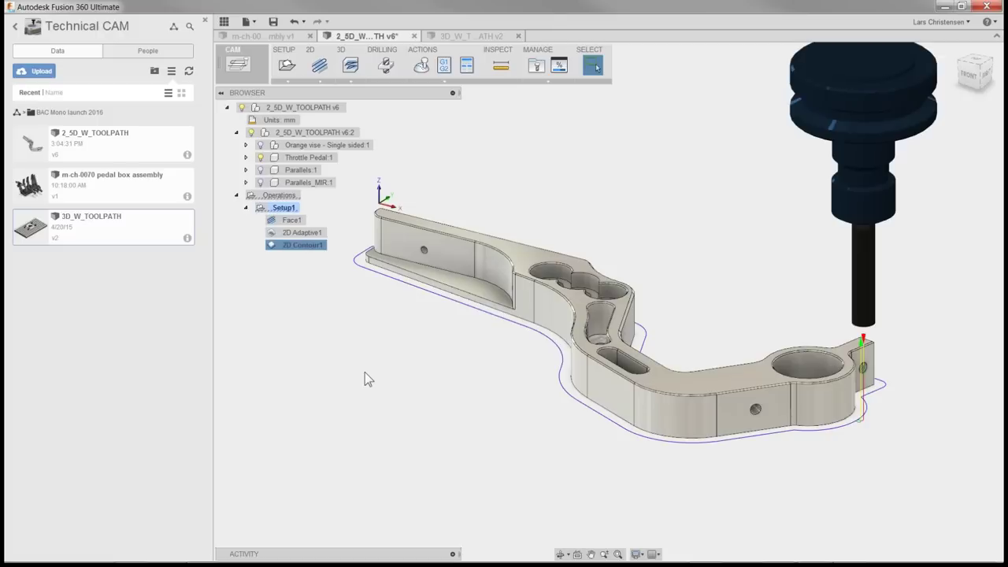
Edit 2D Contour1 to use the lower corner at the pedal's thin flanged end as its entry position, and accept
right_click(320, 250)
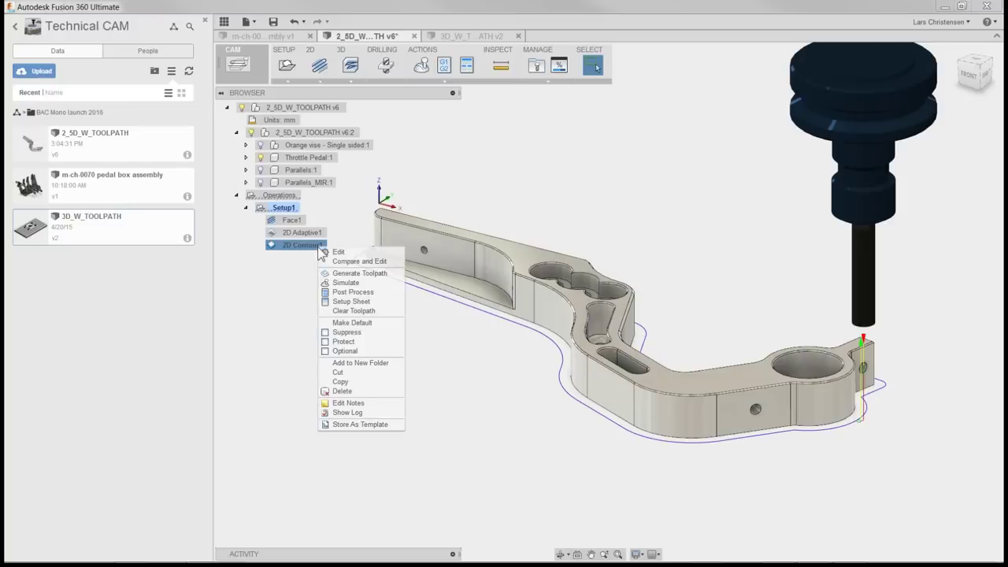
left_click(340, 252)
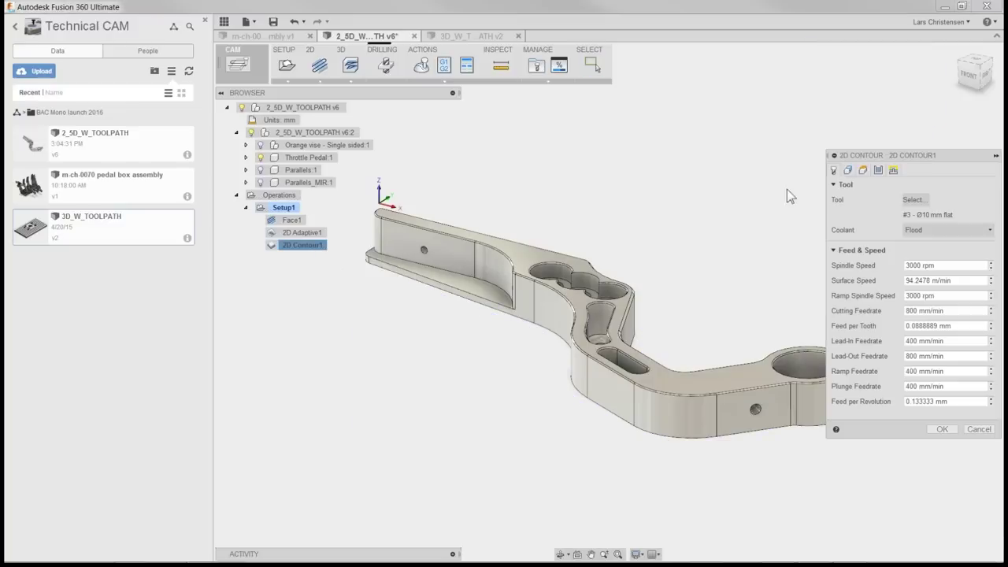
left_click(848, 172)
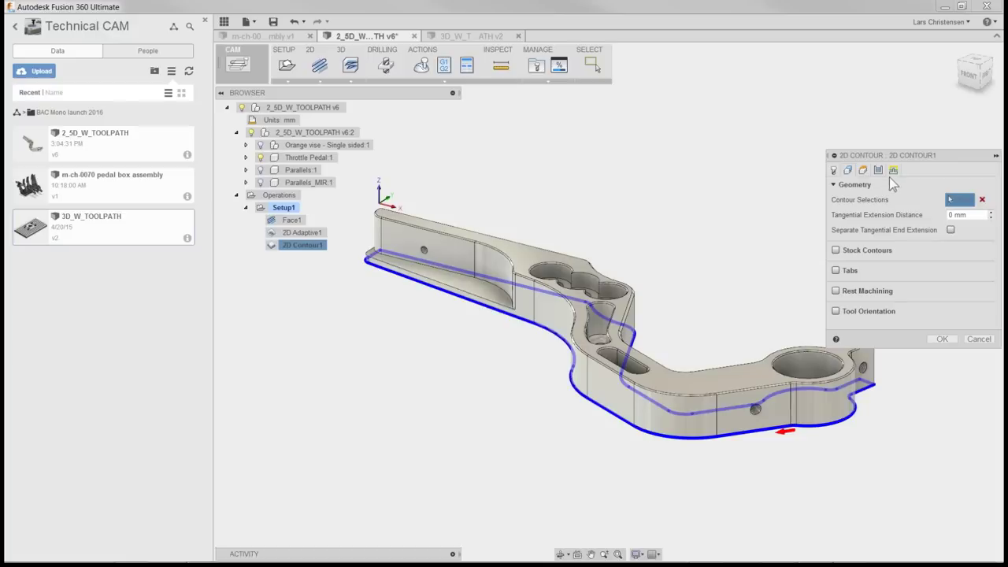
left_click(893, 170)
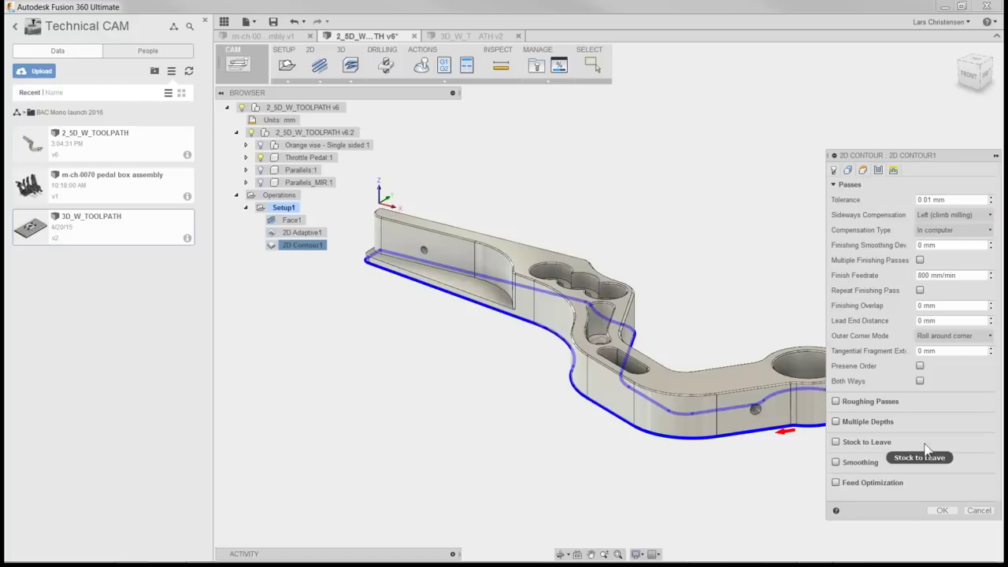
left_click(894, 171)
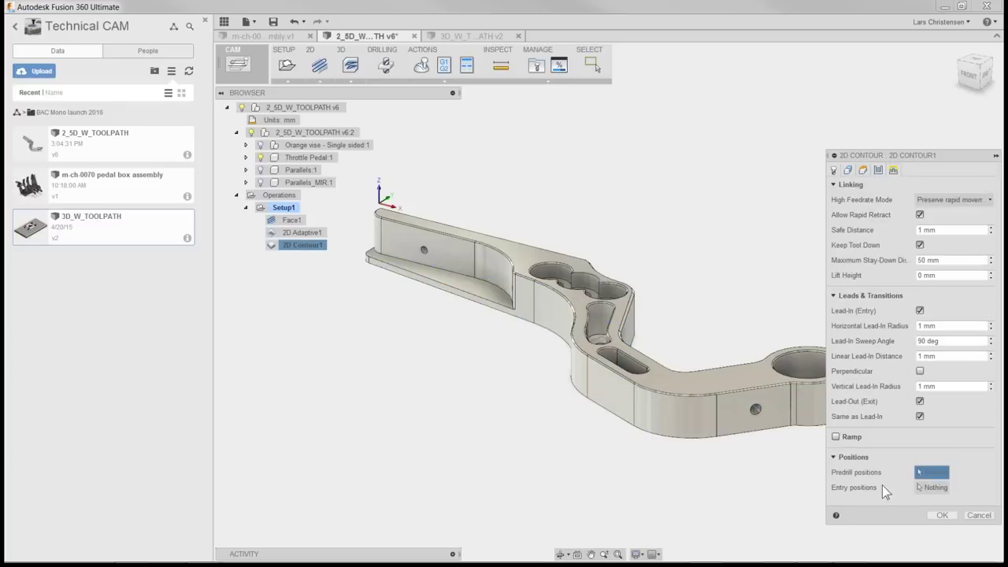
left_click(933, 488)
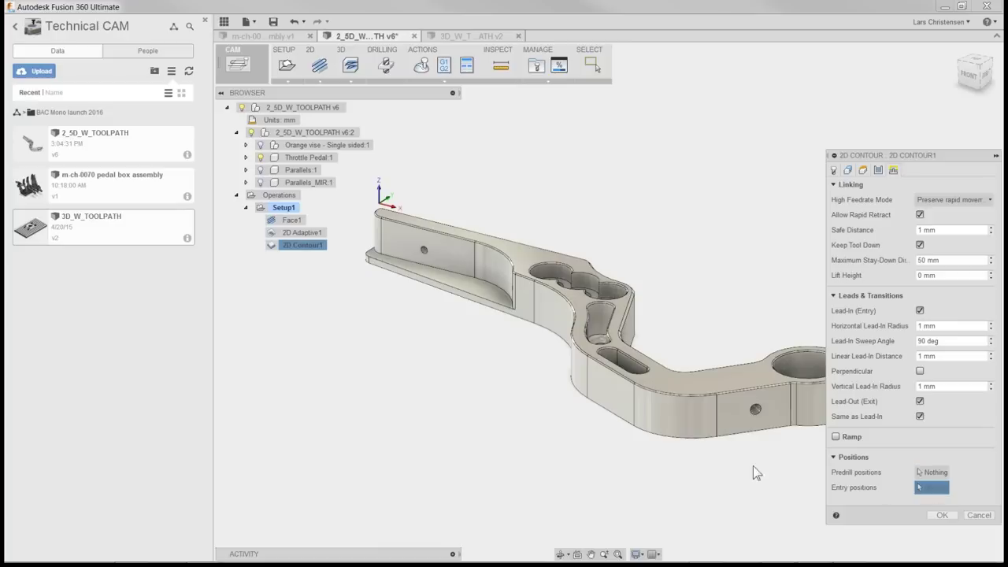
left_click(370, 269)
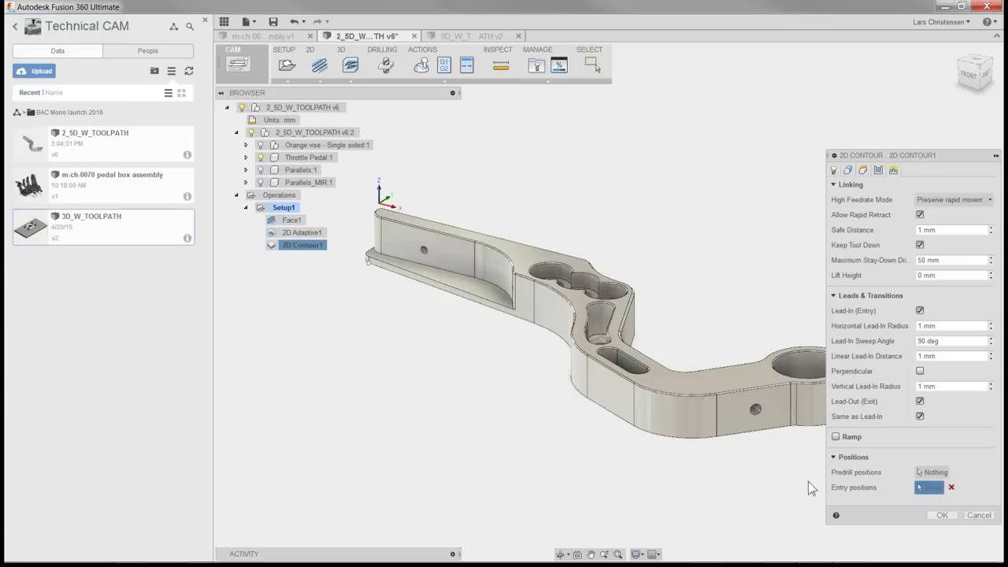
left_click(938, 515)
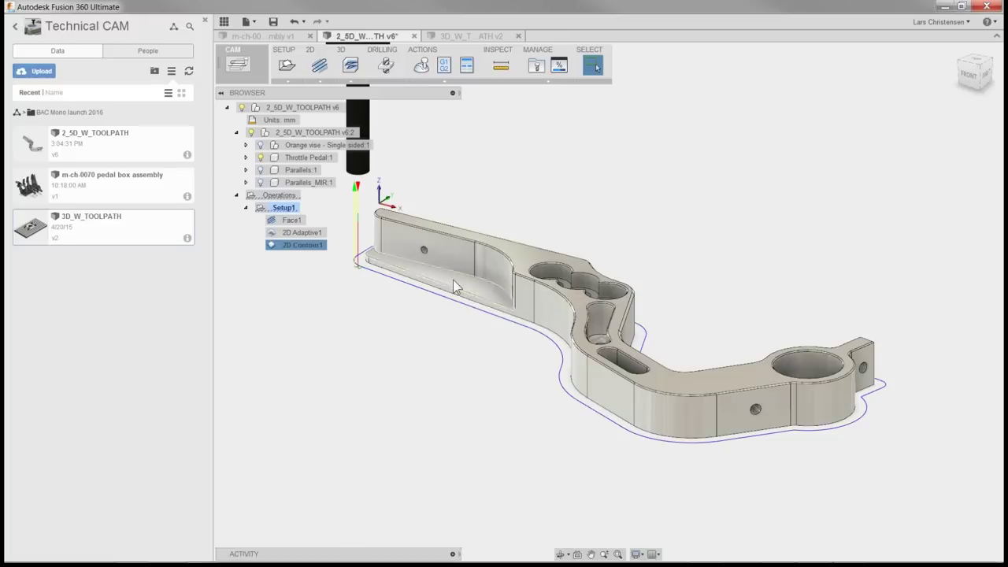
left_click(384, 351)
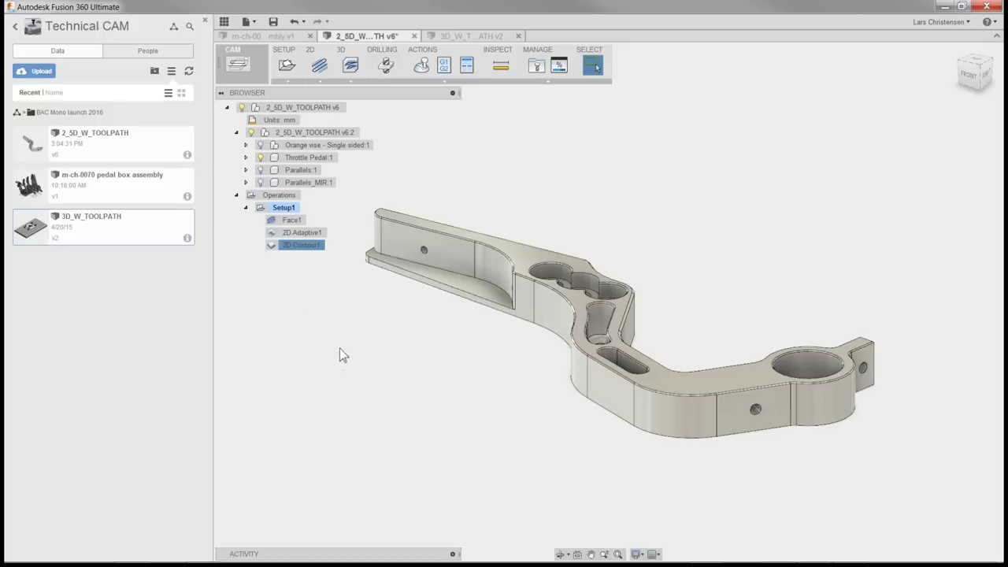
Start a second 2D Contour with the #3 Ø10 mm flat mill along the ledge's inner bottom edge, flipping the contour's direction
left_click(320, 84)
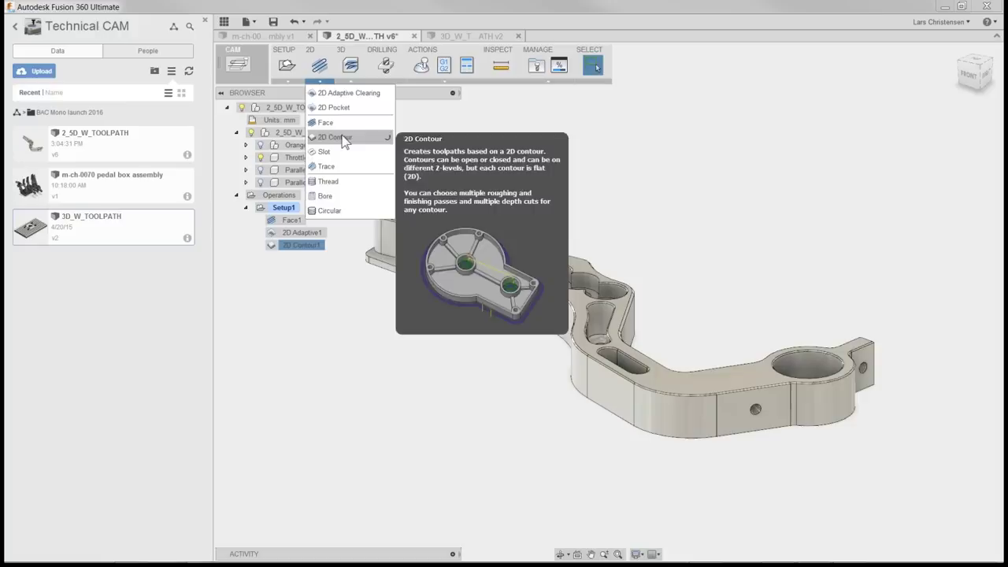
left_click(344, 142)
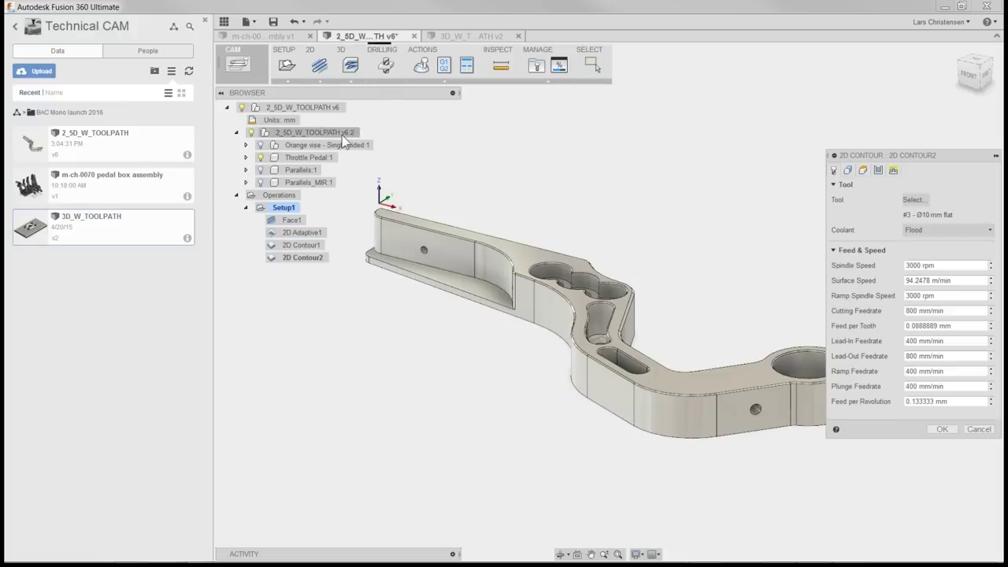
left_click(489, 290)
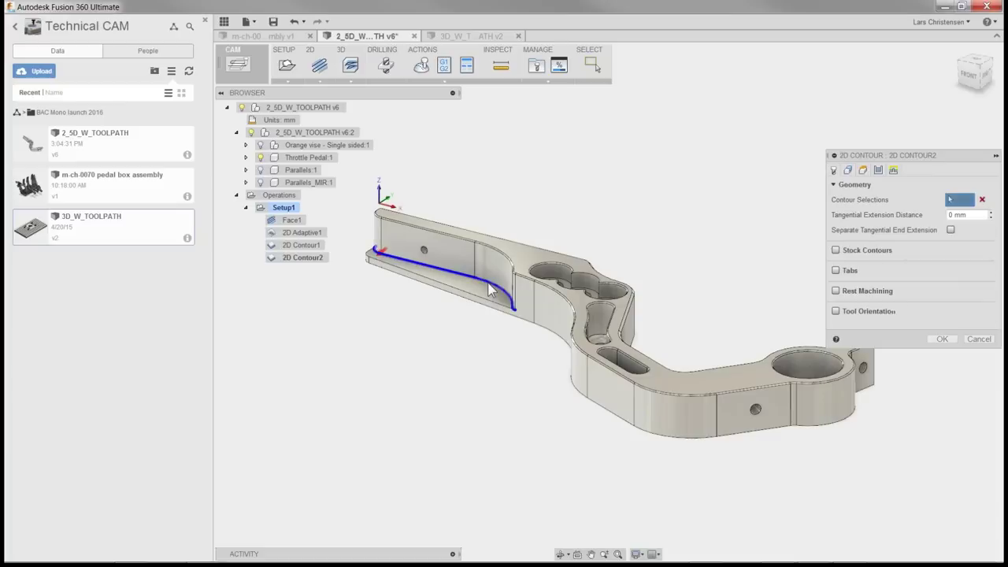
left_click(380, 257)
left_click(381, 259)
left_click(834, 170)
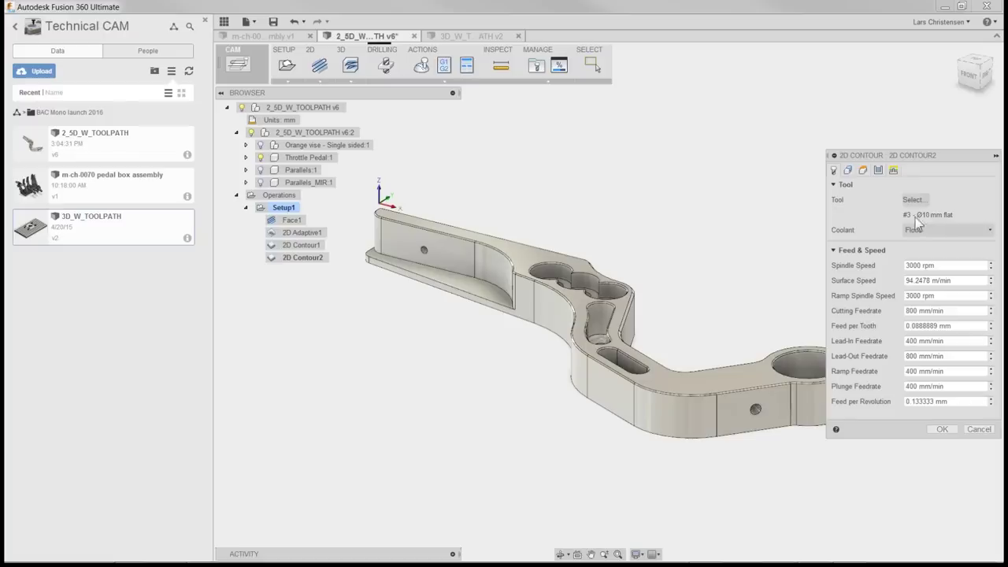
left_click(848, 171)
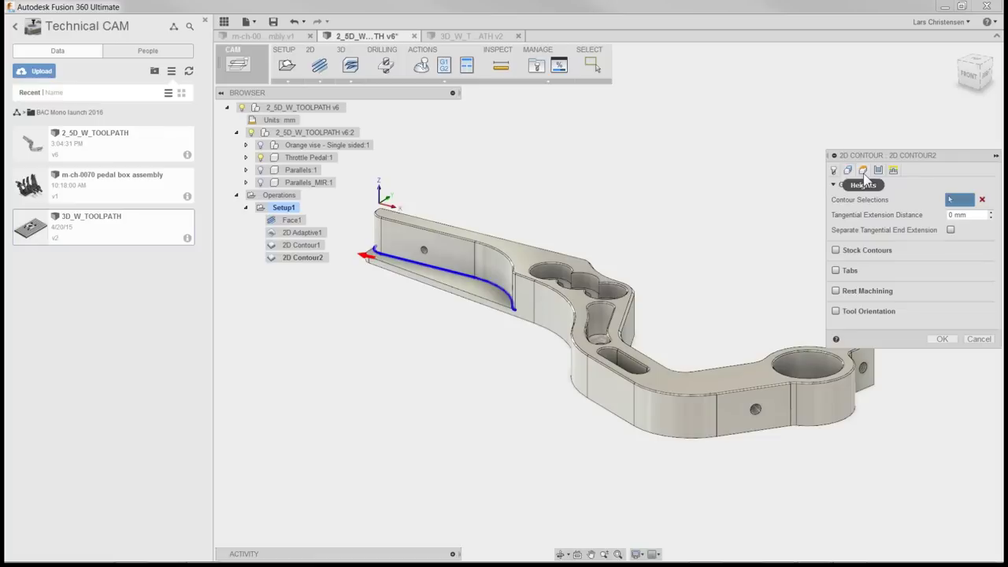
Enable multiple finishing passes with 3 passes and a 2.5 mm stepover, and accept the second contour operation
left_click(879, 173)
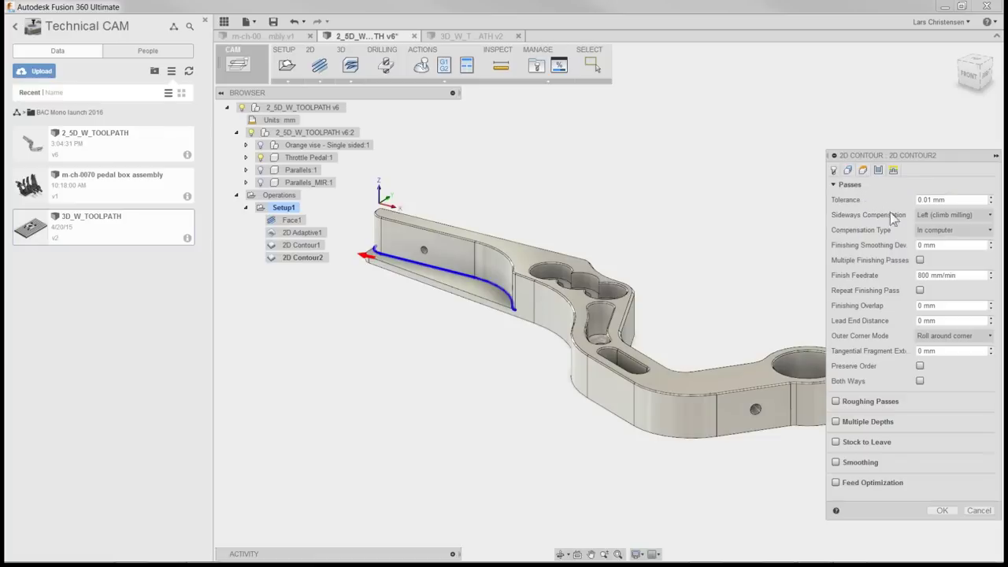
left_click(919, 260)
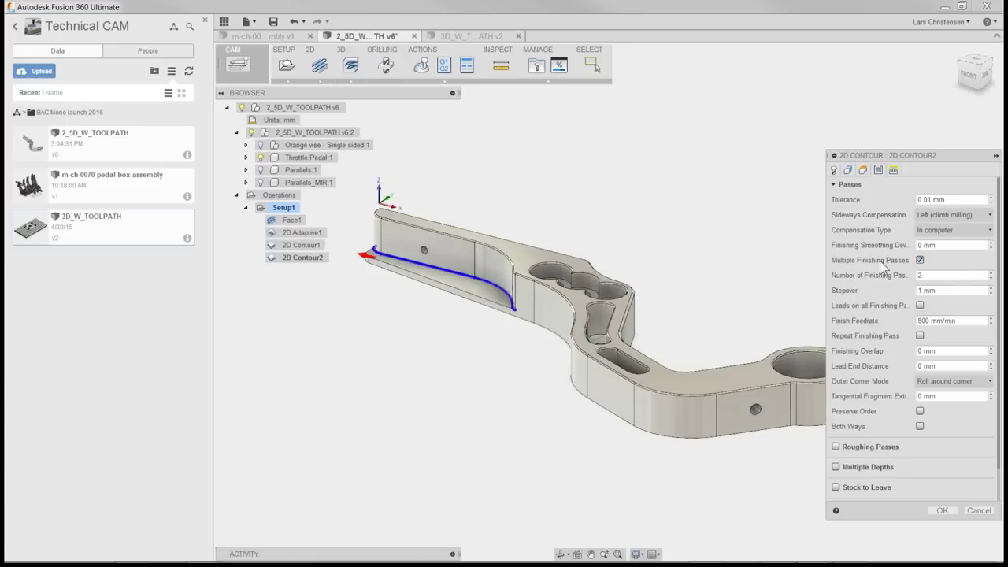
double_click(920, 275)
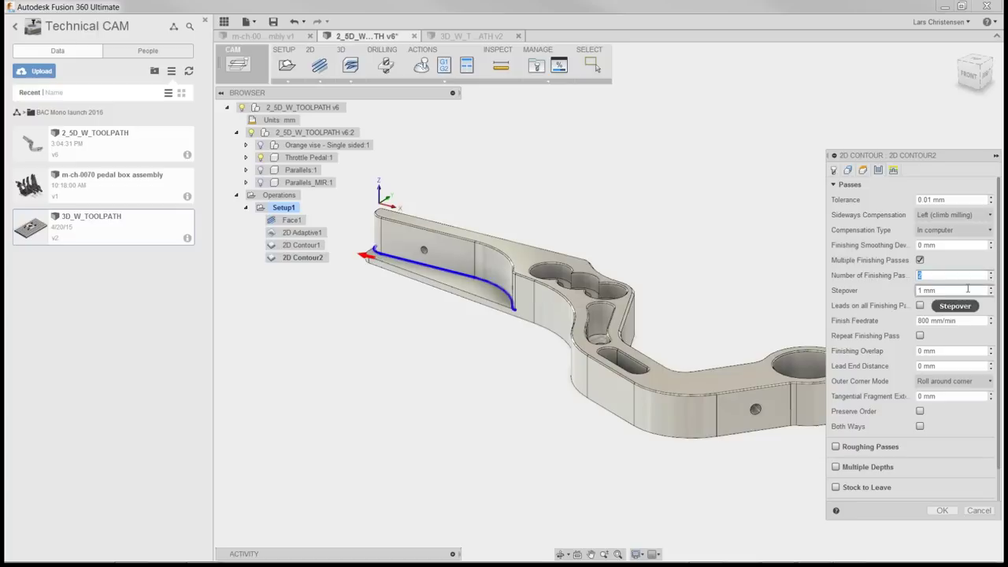
type("3")
key("Tab")
type("2")
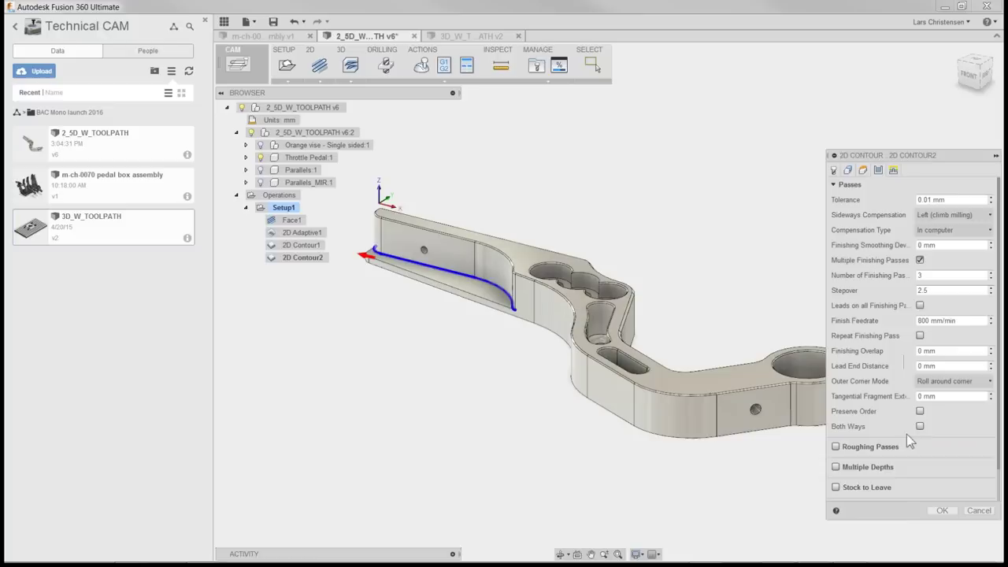
left_click(939, 511)
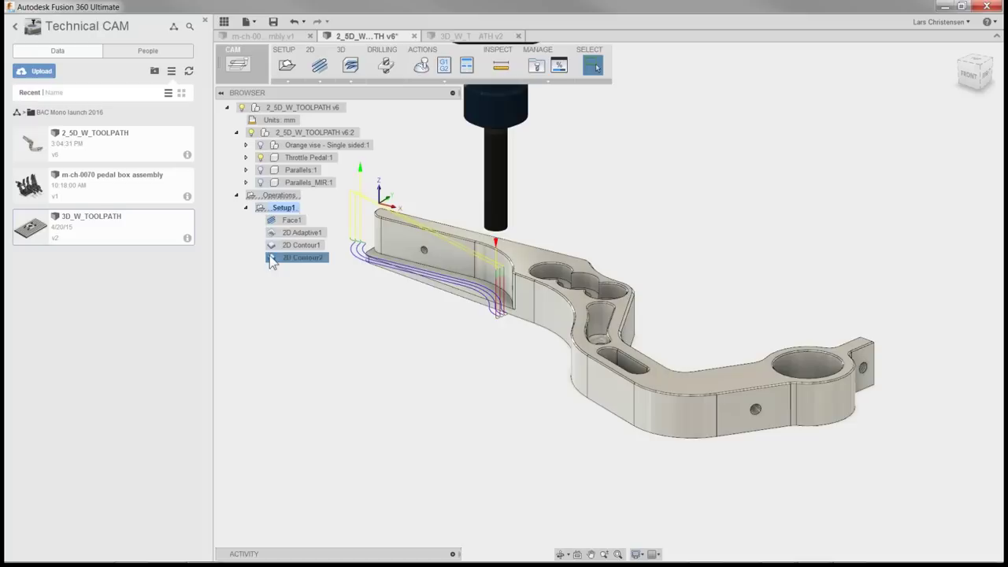
Simulate all of Setup1's toolpaths, including both 2D contours, while adjusting the playback speed, and close the simulation
left_click(284, 209)
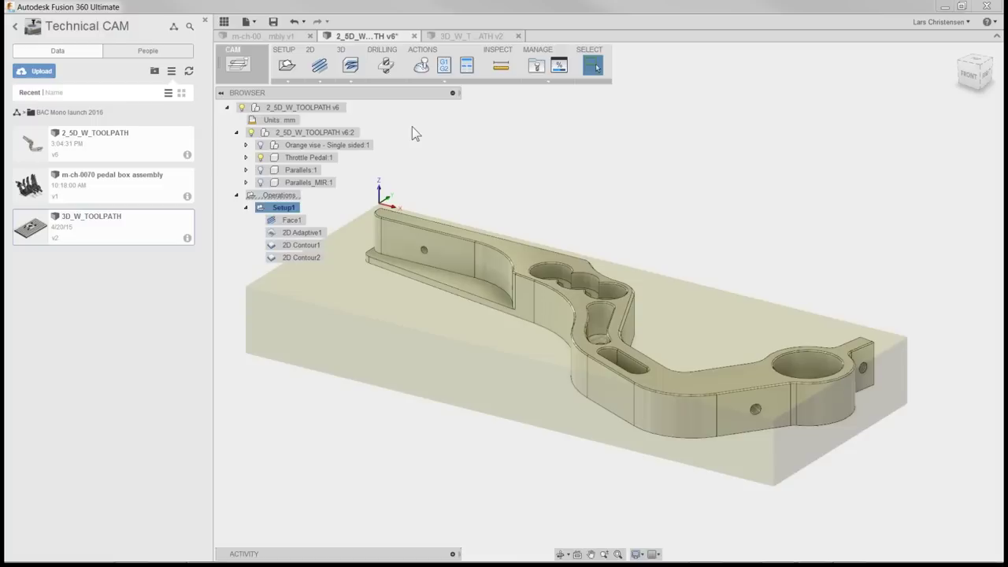
left_click(424, 67)
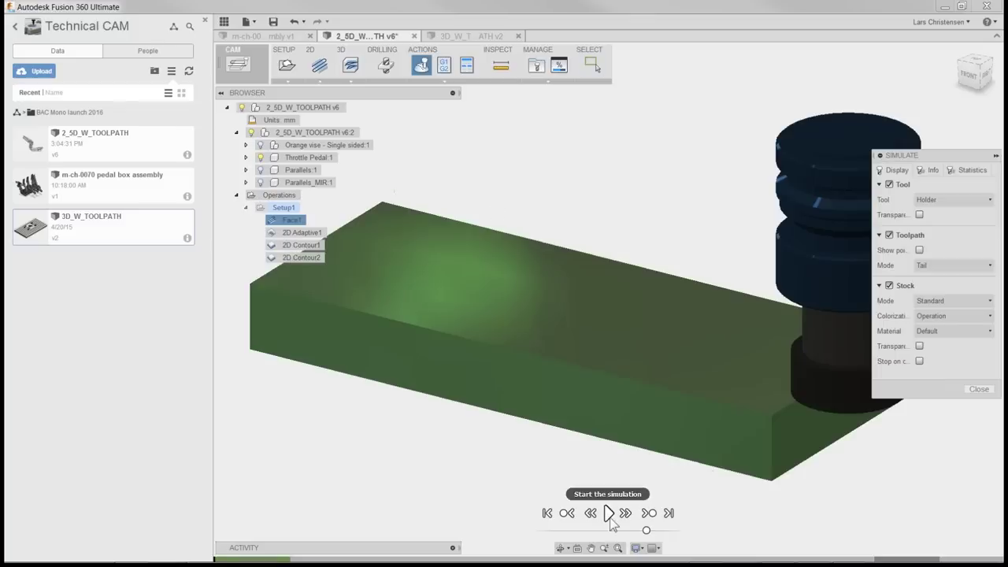
left_click(608, 515)
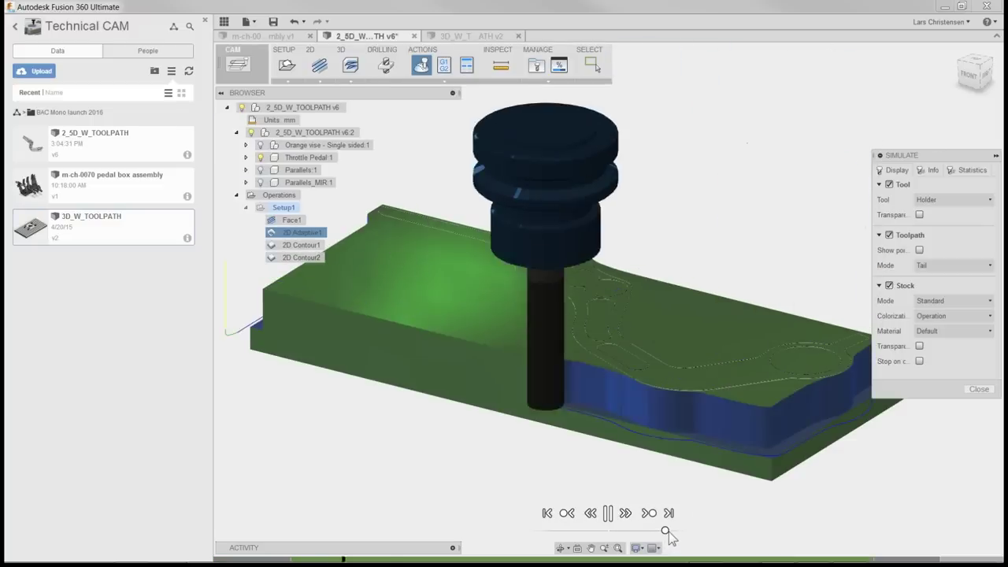
left_click_drag(666, 532, 670, 533)
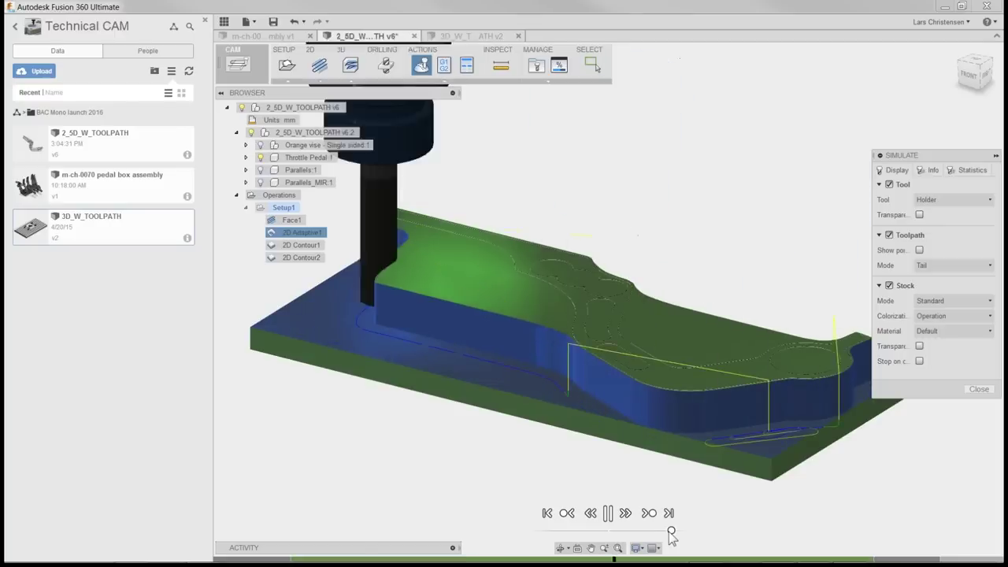
left_click_drag(670, 532, 665, 531)
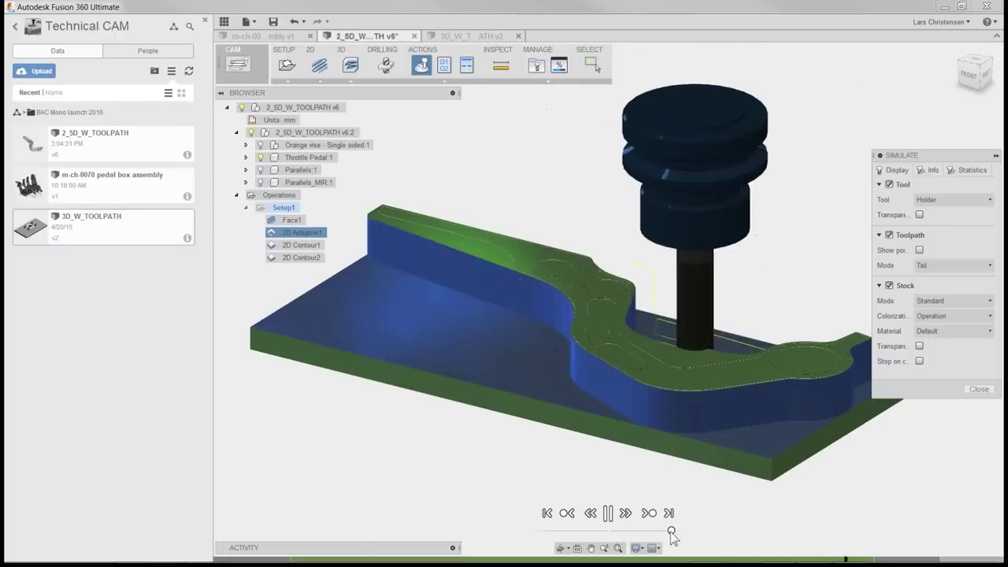
left_click_drag(666, 532, 654, 531)
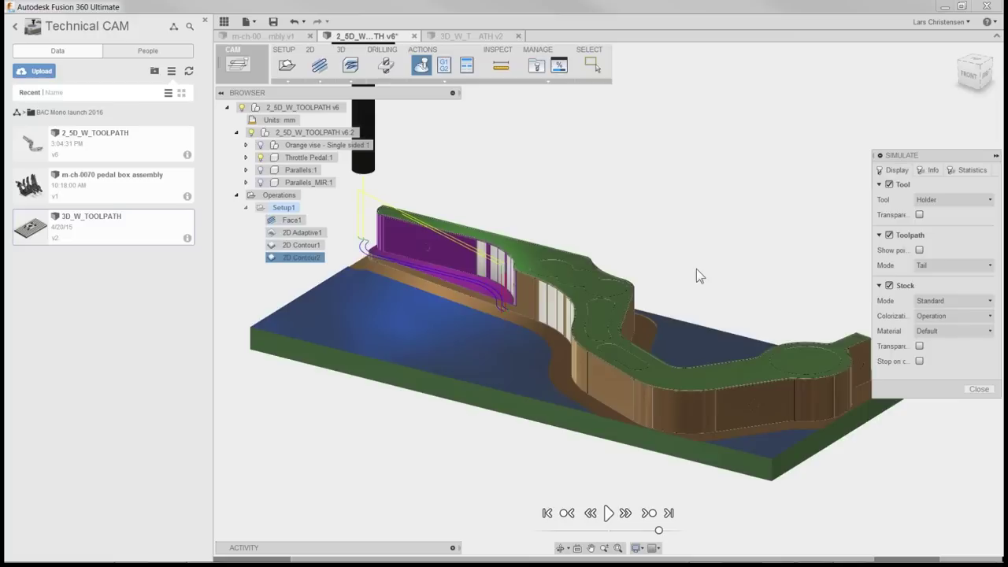
left_click(977, 390)
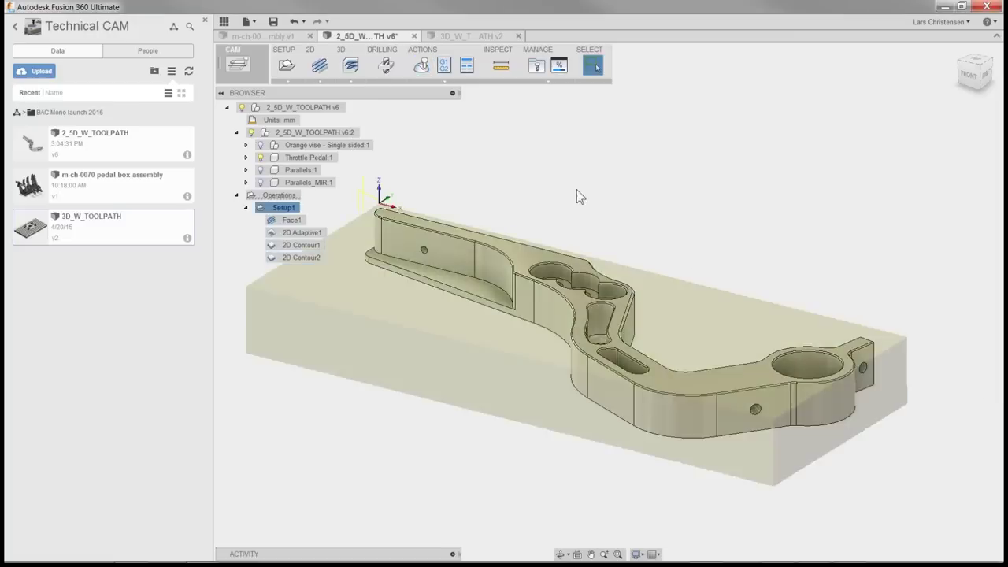
Inspect 2D Adaptive1's toolpath and its tool and feed settings, leaving the edit without changing anything
left_click(289, 235)
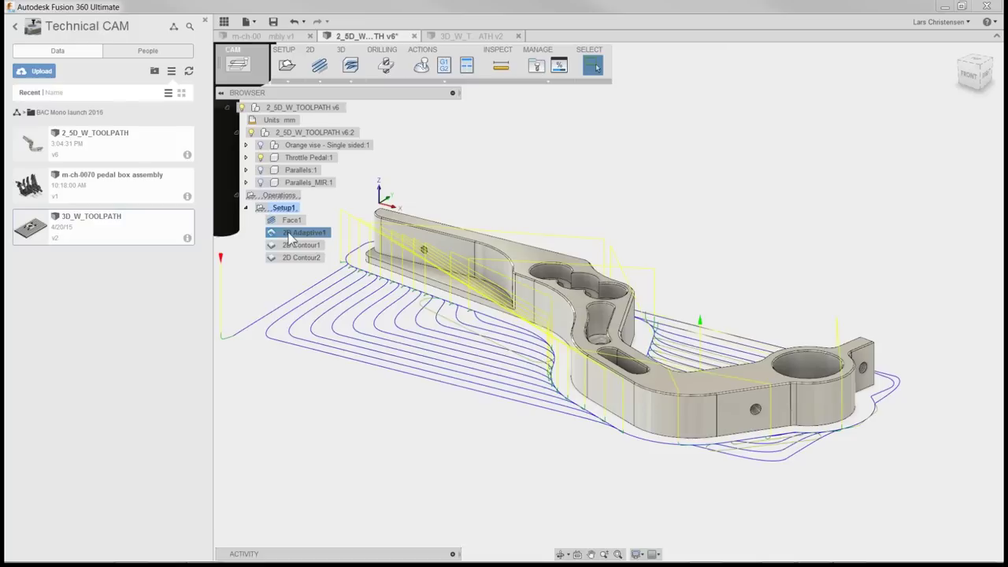
right_click(289, 234)
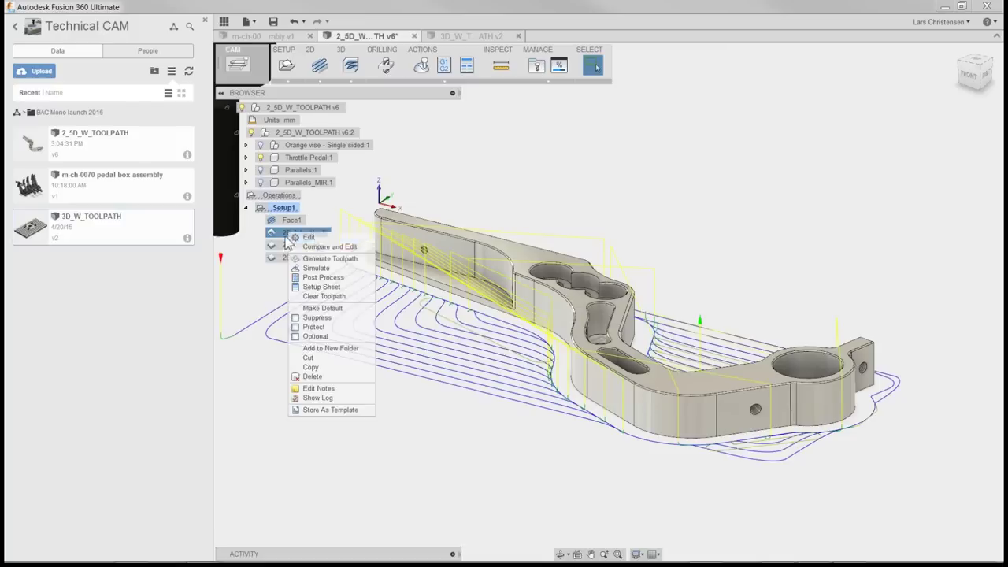
left_click(329, 236)
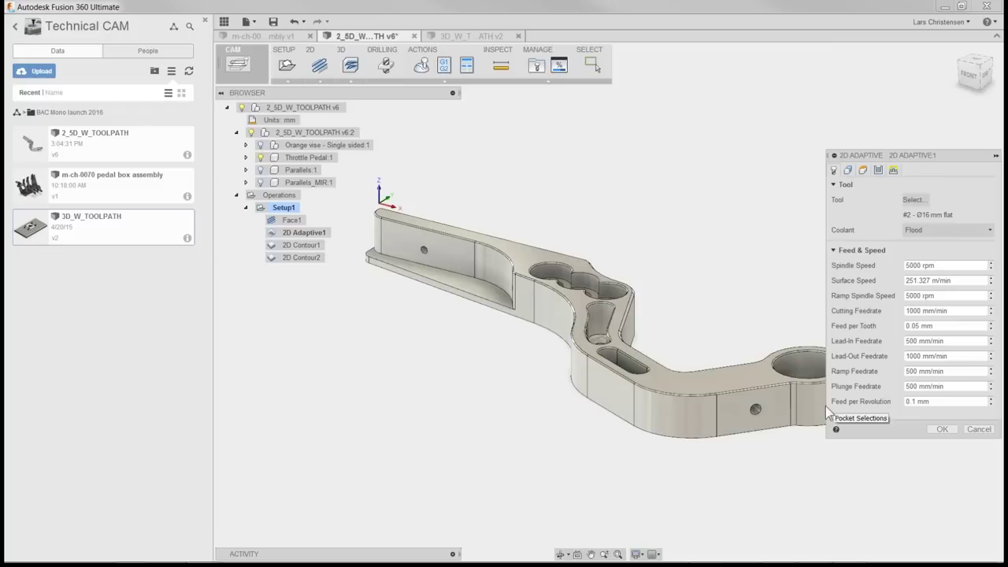
left_click(978, 432)
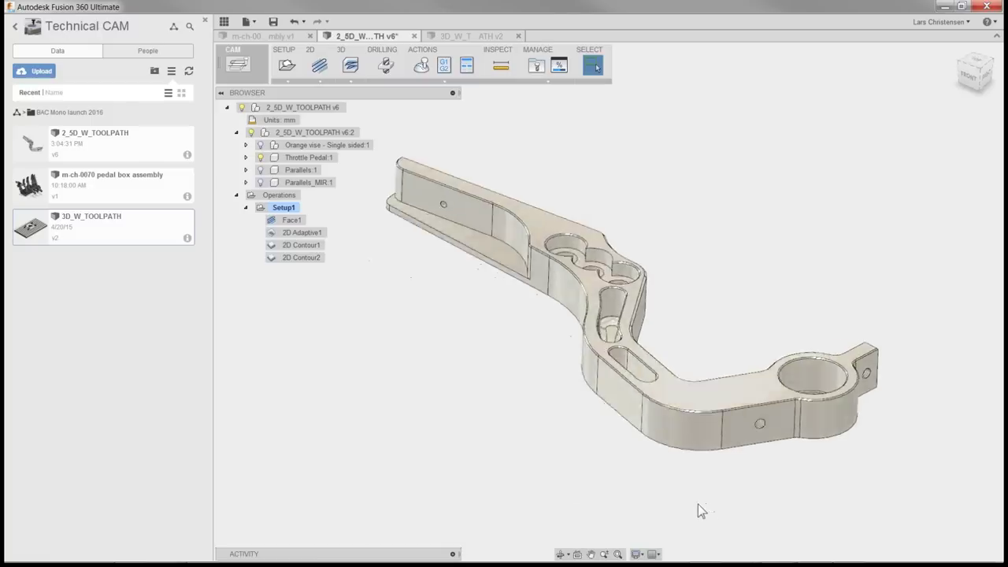
mouse_move(709, 561)
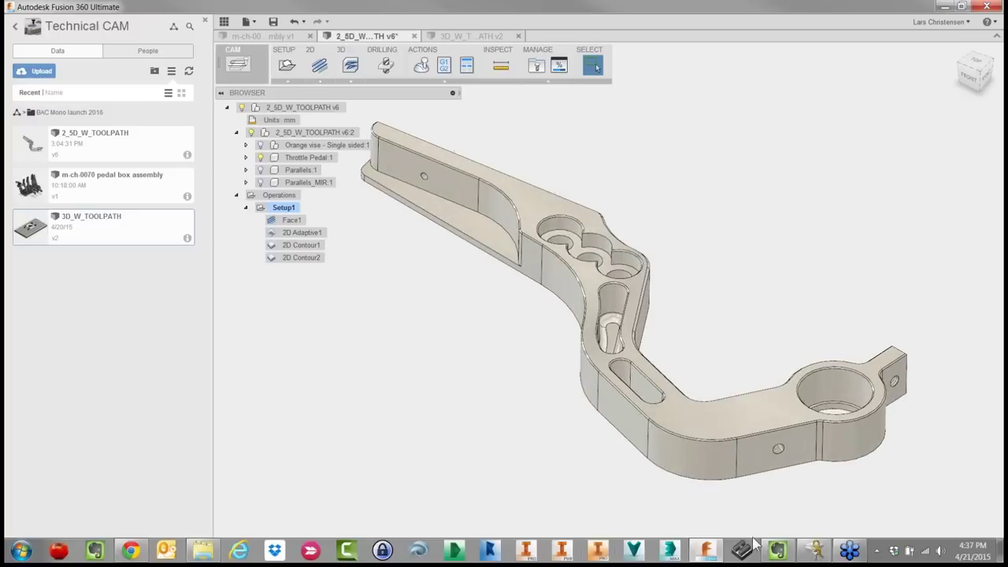
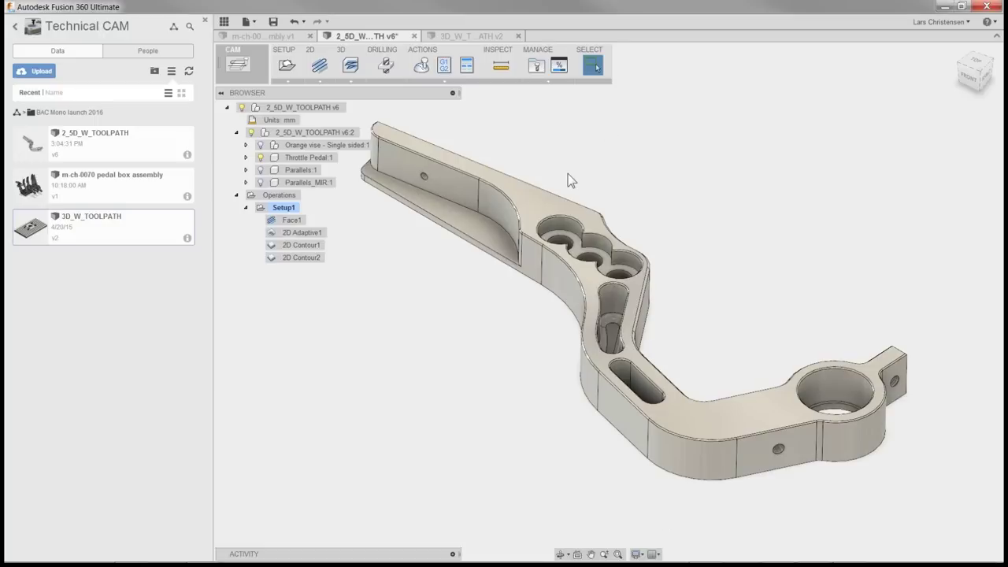
Start a Drill operation and choose the #70 Ø10 mm 90° spot drill from the Tutorial tool library
middle_click_drag(571, 179, 613, 206, "shift")
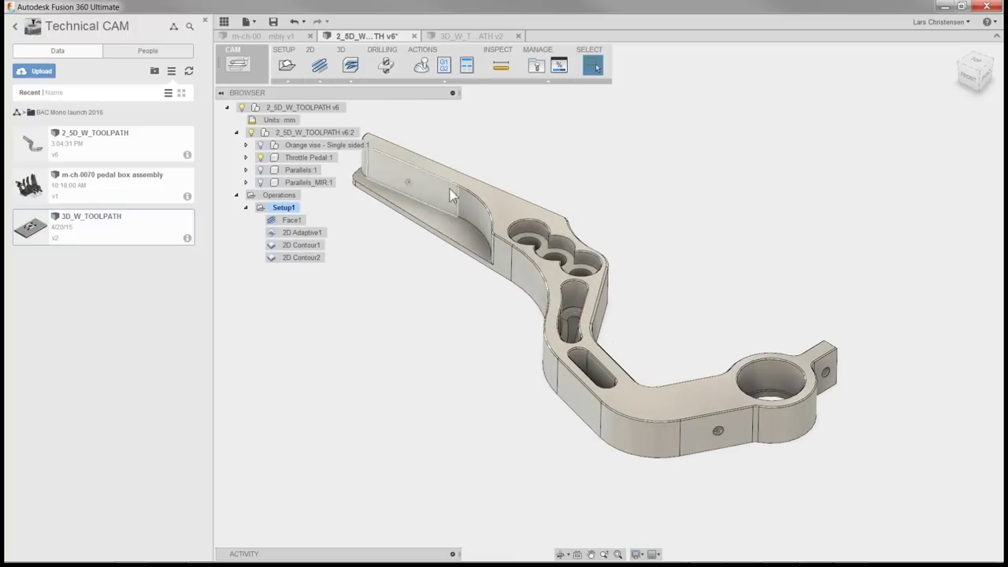
left_click(388, 72)
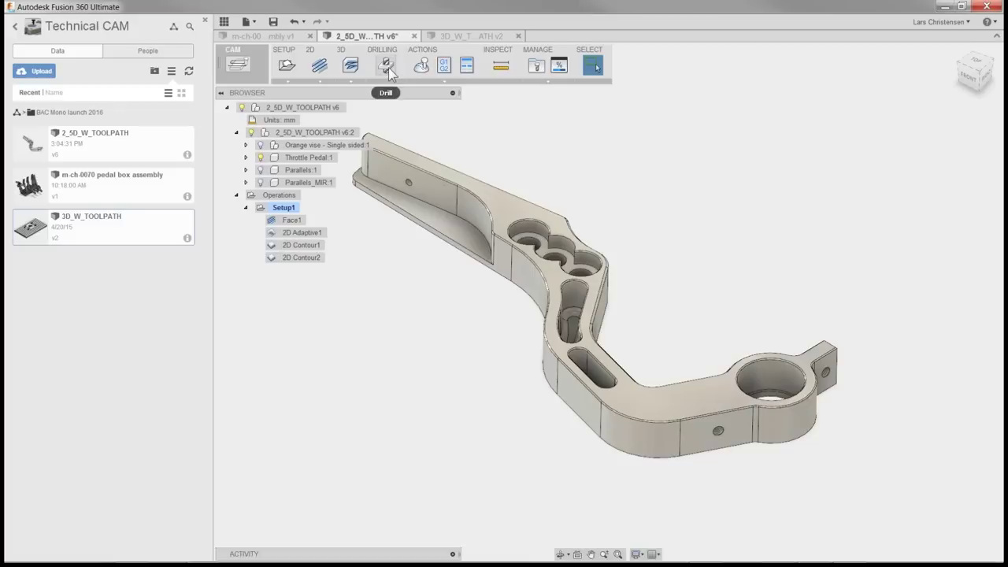
left_click(387, 68)
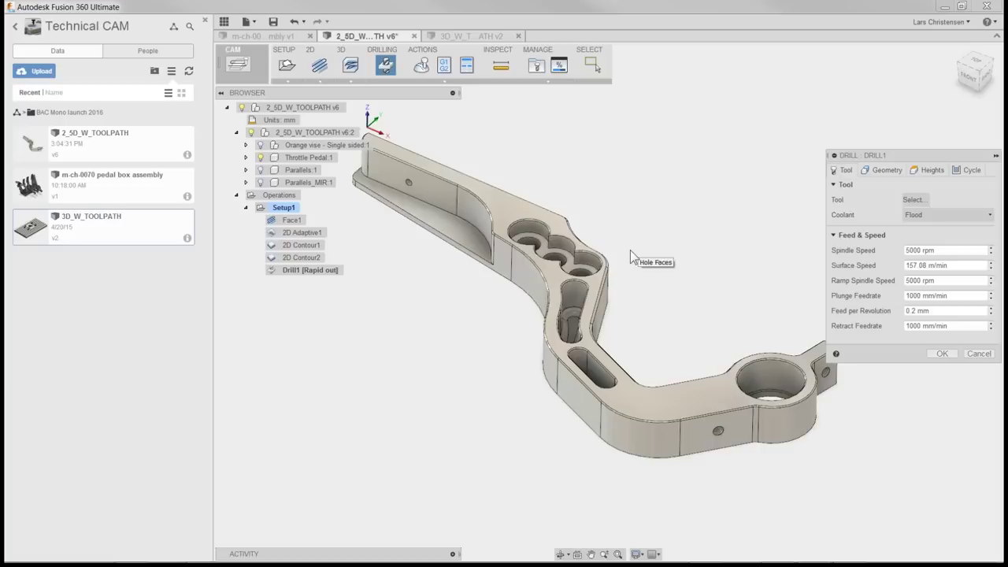
left_click(914, 200)
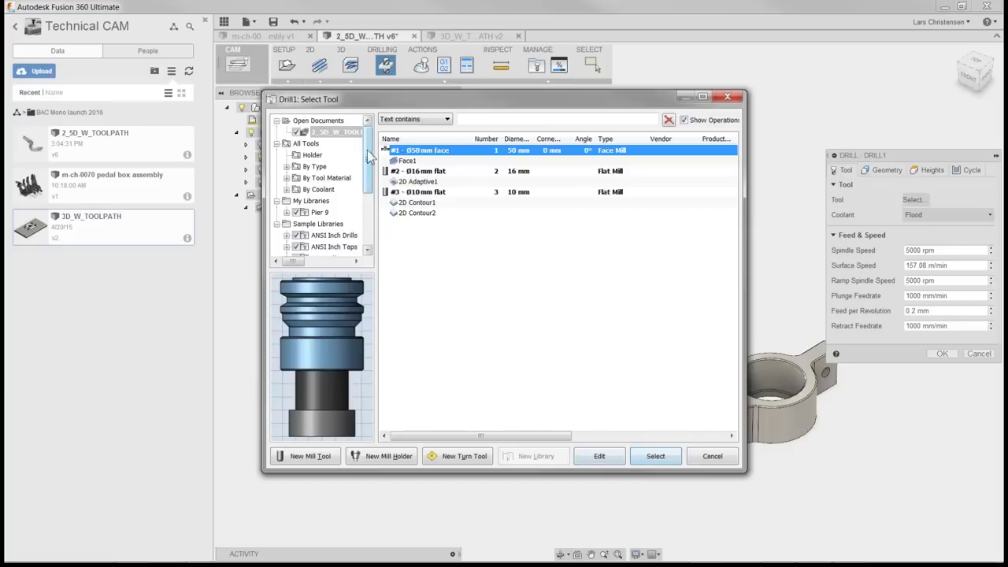
scroll(346, 237, "down", 4)
left_click(324, 246)
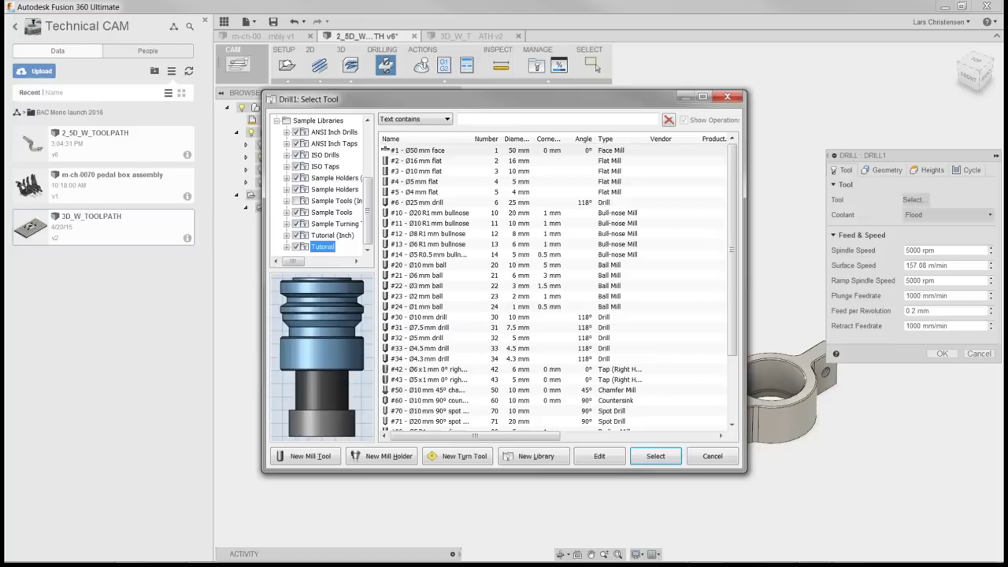
left_click(730, 246)
scroll(451, 351, "down", 3)
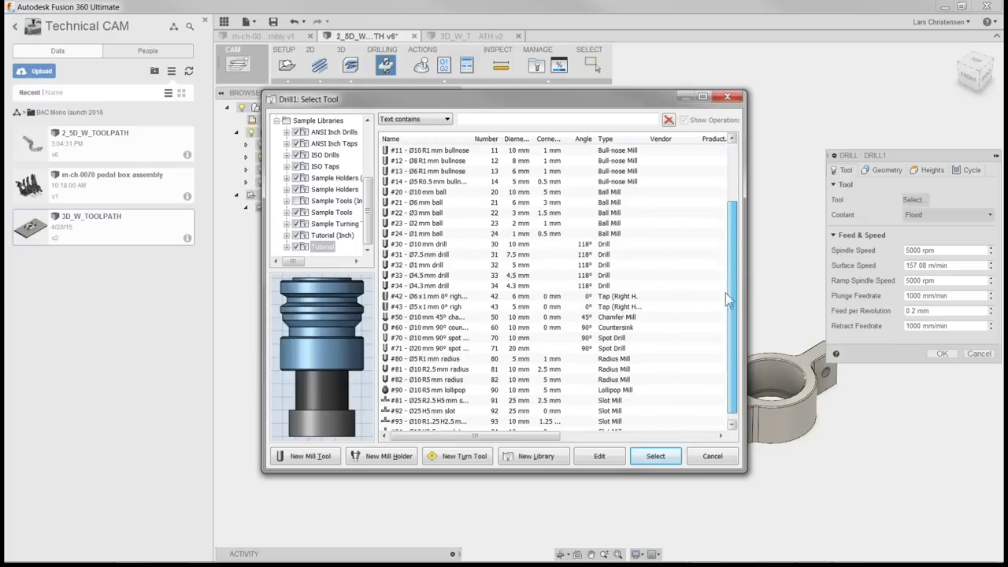
left_click(451, 340)
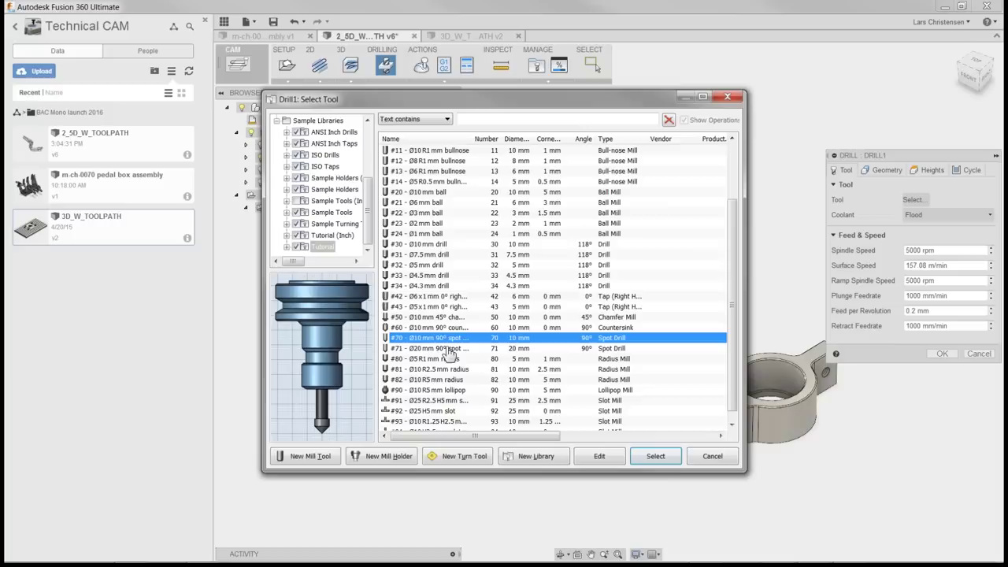
left_click(654, 460)
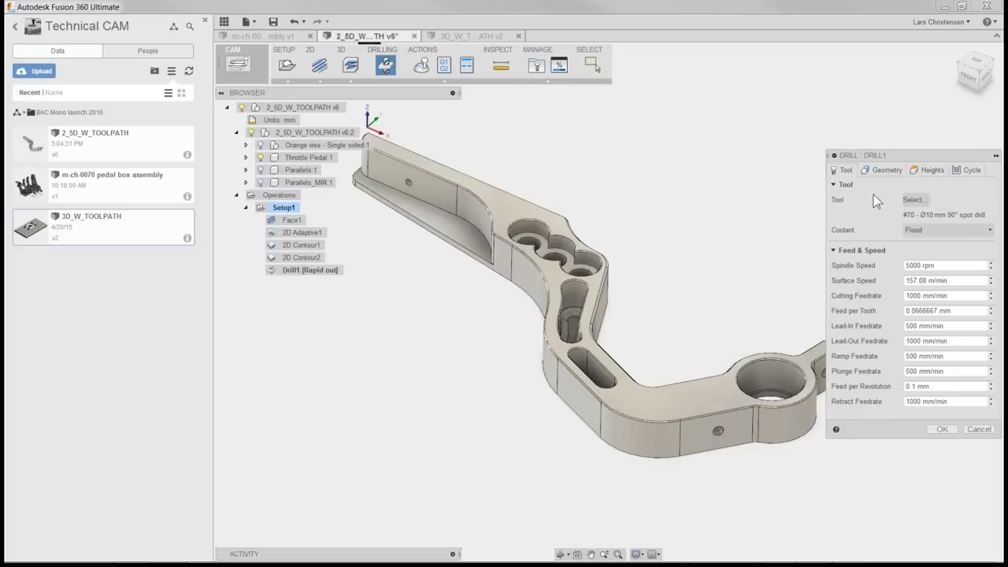
Enable Select Same Diameter and pick one of the three adjacent holes and the large round bore as hole faces
left_click(885, 170)
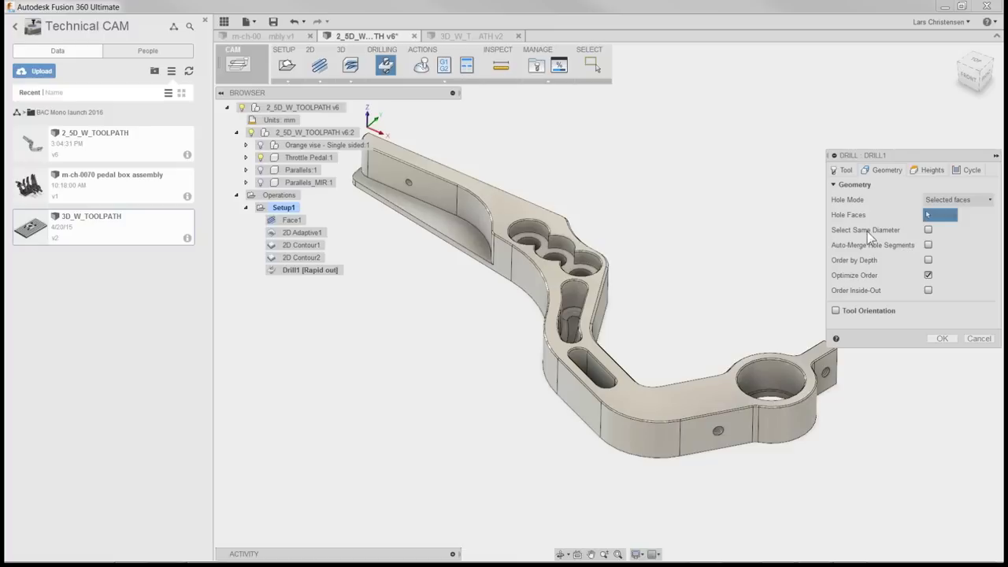
left_click(928, 230)
middle_click_drag(717, 205, 866, 246, "shift")
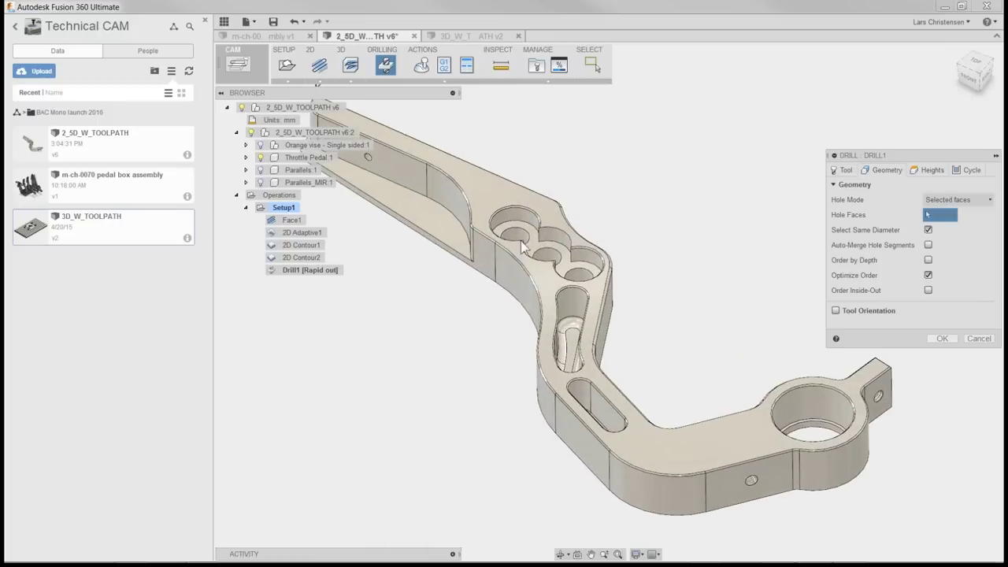
left_click(516, 240)
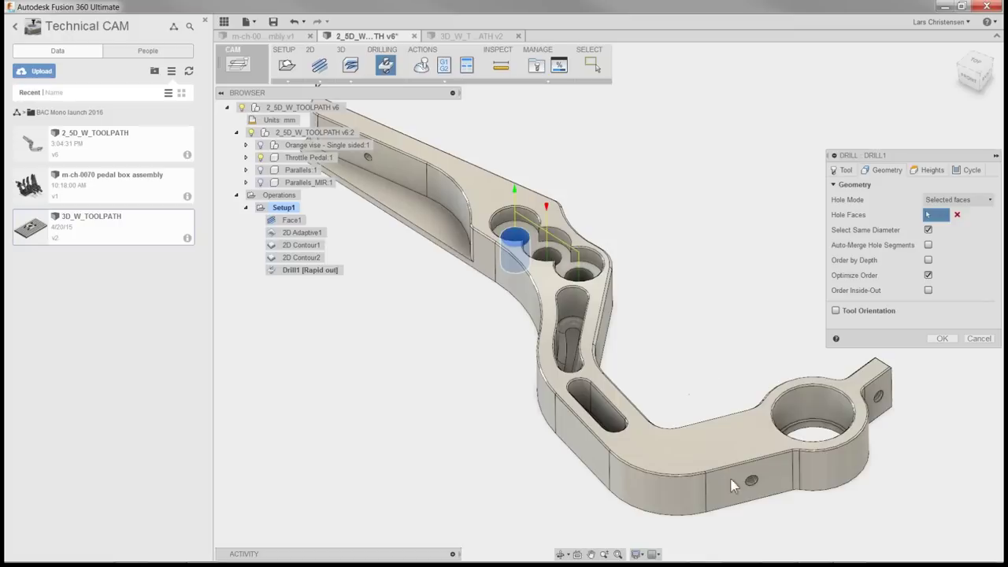
left_click(801, 401)
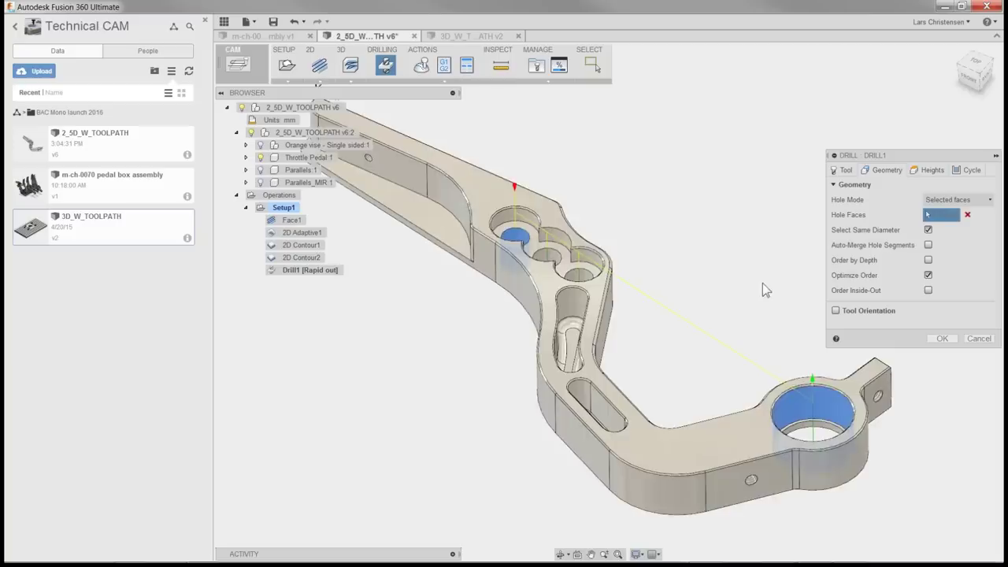
scroll(762, 283, "down", 3)
scroll(728, 281, "down", 2)
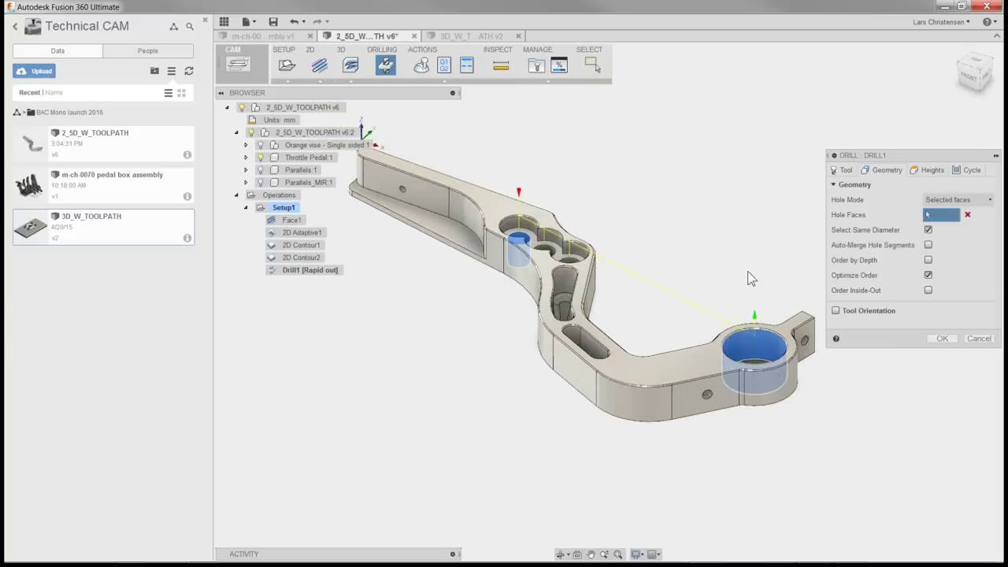
Set the drill's top height from Model top and its bottom height from Model top with a -2 mm offset, and accept
left_click(926, 169)
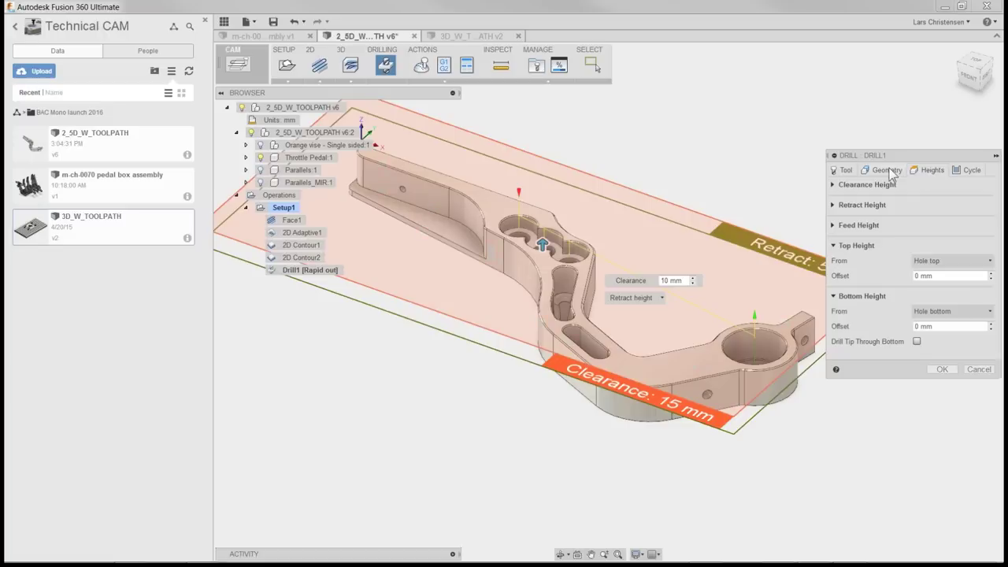
middle_click_drag(811, 429, 803, 419, "shift")
middle_click_drag(804, 423, 847, 201, "shift")
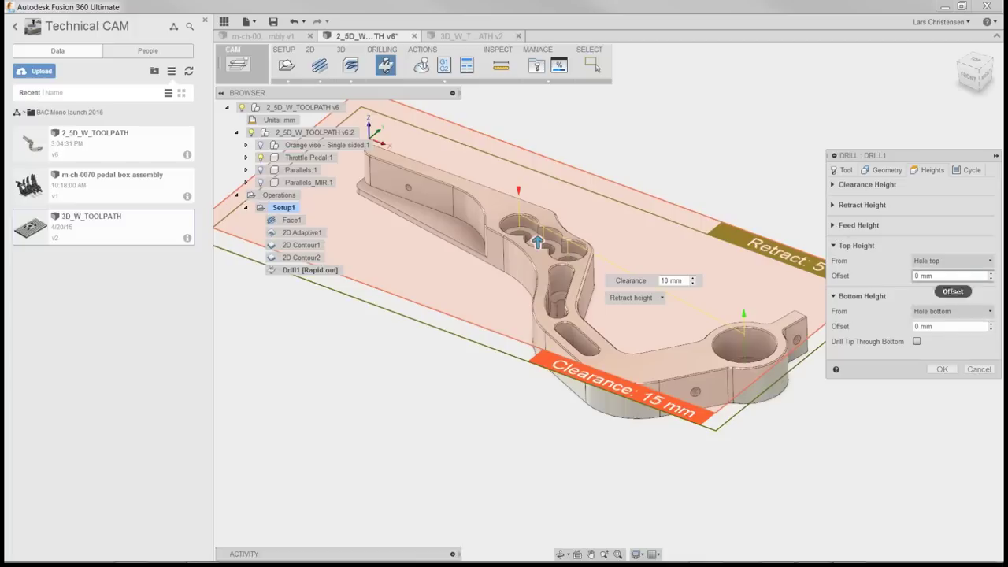
left_click(960, 264)
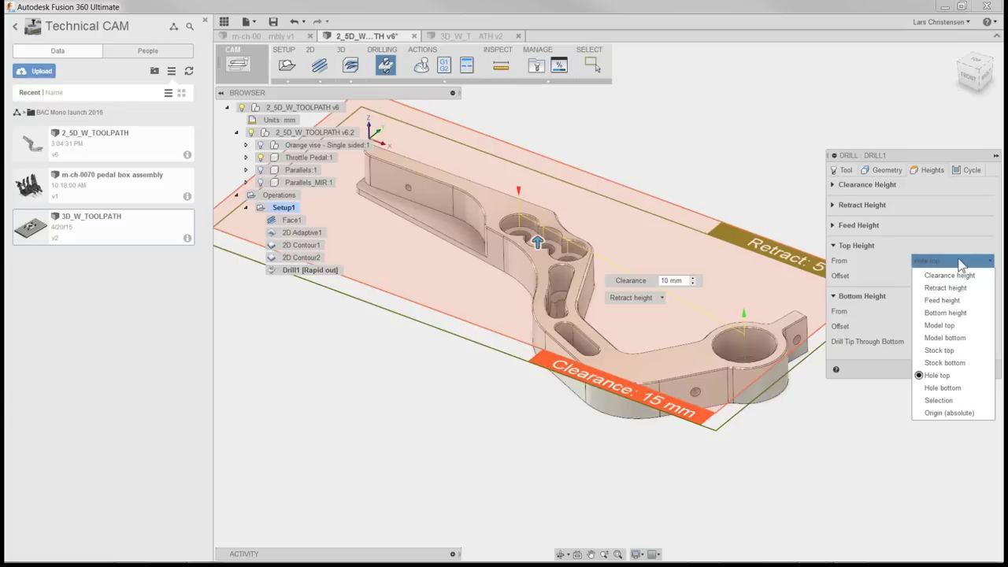
left_click(956, 326)
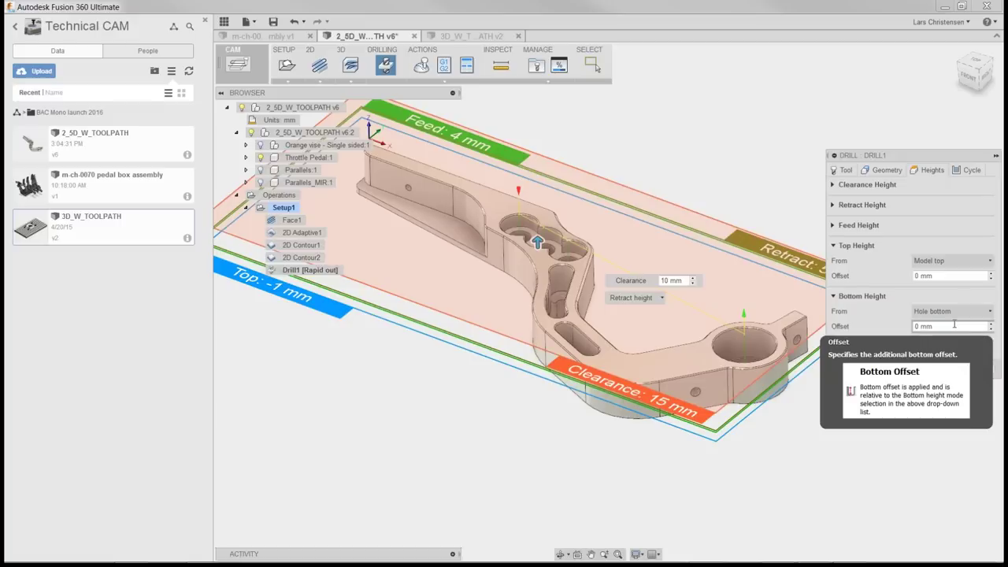
left_click(951, 313)
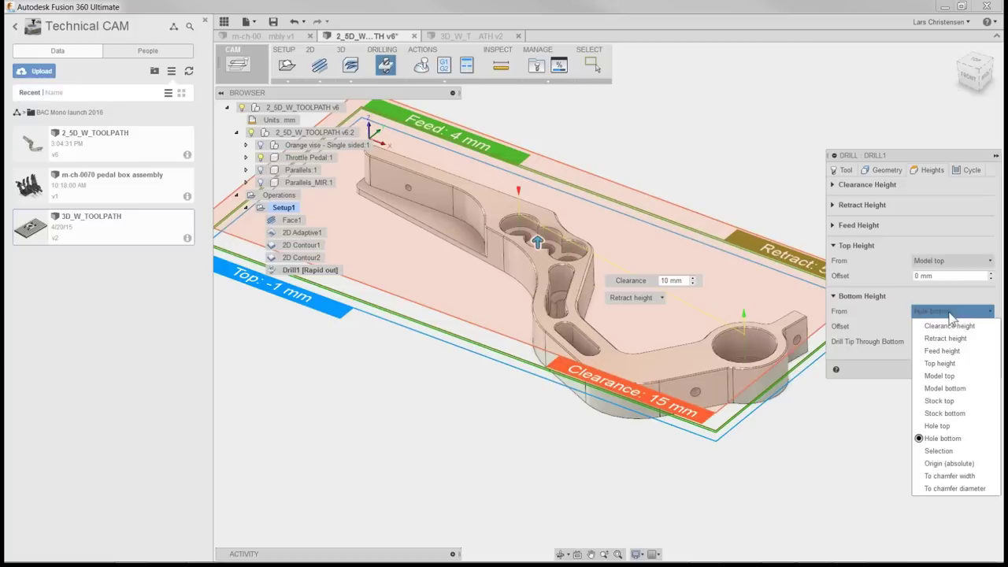
left_click(940, 376)
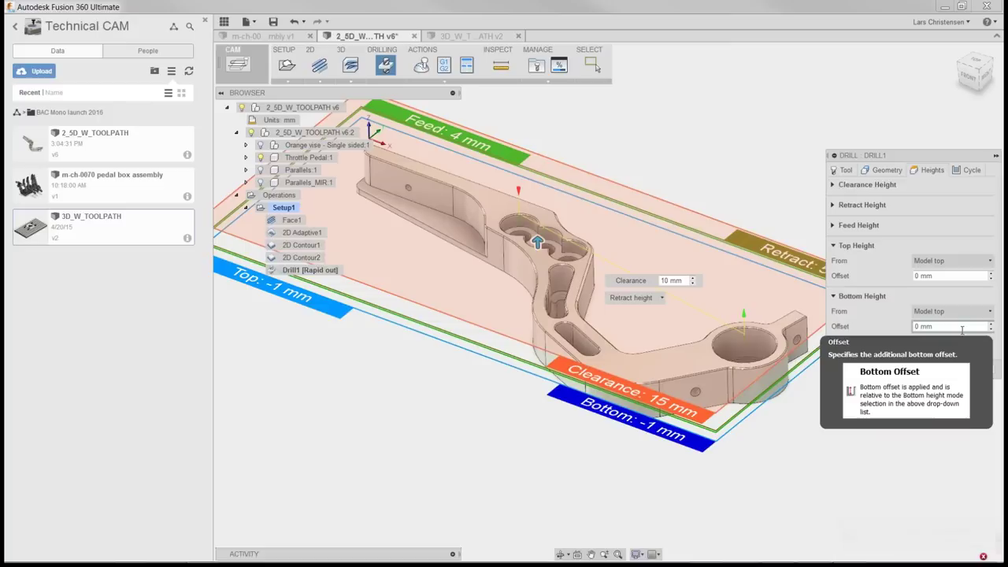
left_click_drag(937, 326, 913, 326)
type("-2")
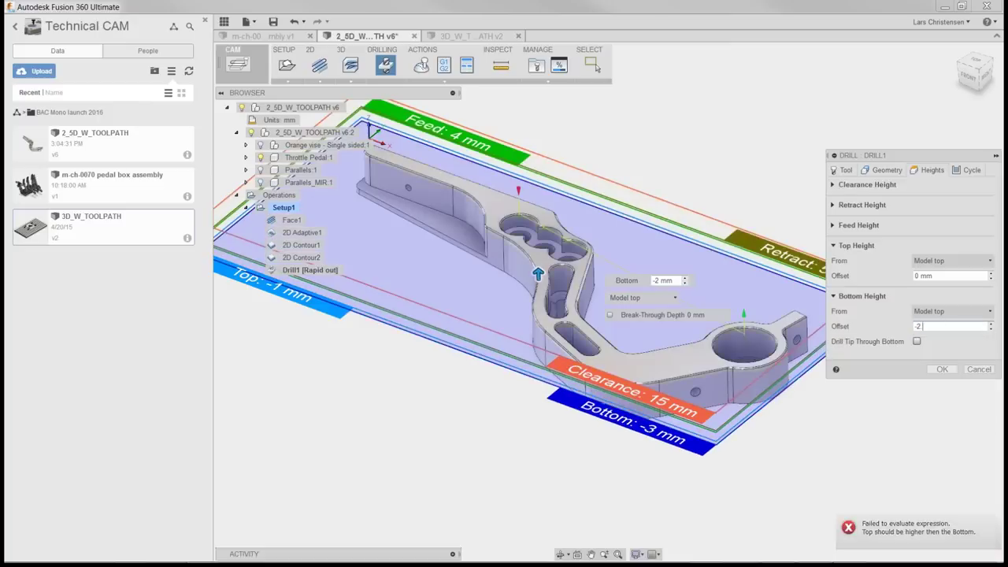
left_click(937, 370)
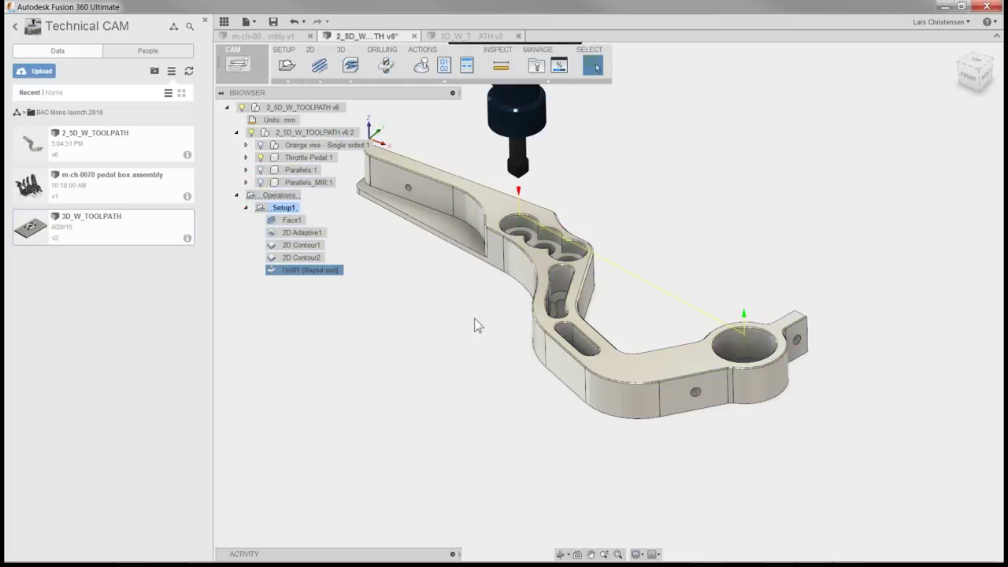
Simulate all of Setup1's operations with stock and examine the spot-drilled points on the pedal, closing the simulation when done
left_click(279, 207)
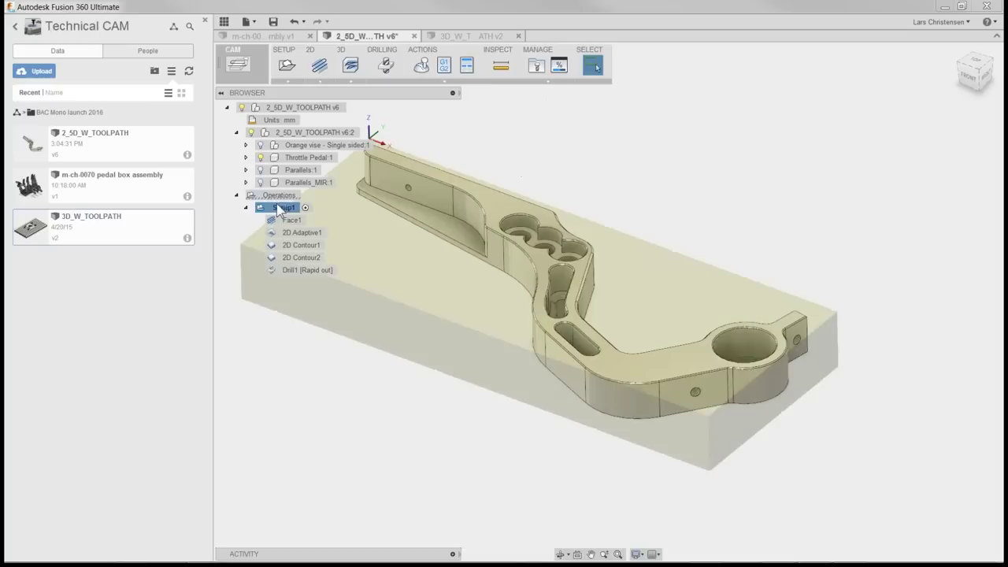
left_click(422, 67)
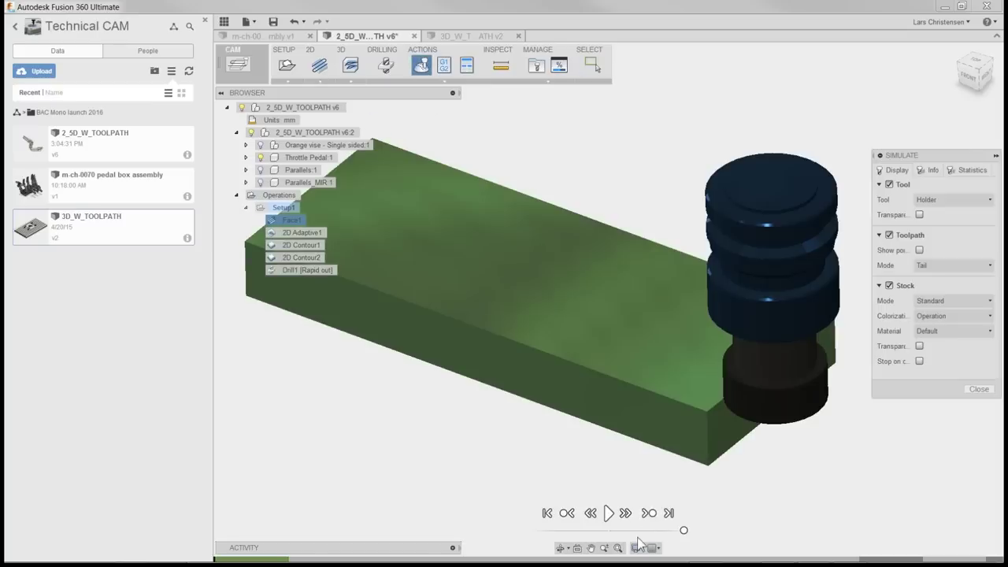
left_click(609, 513)
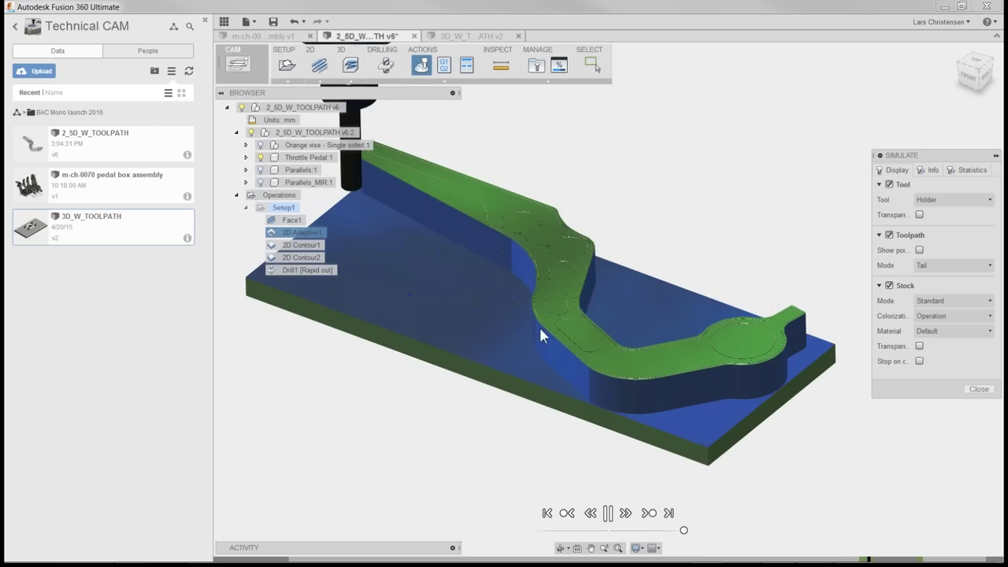
scroll(771, 335, "up", 5)
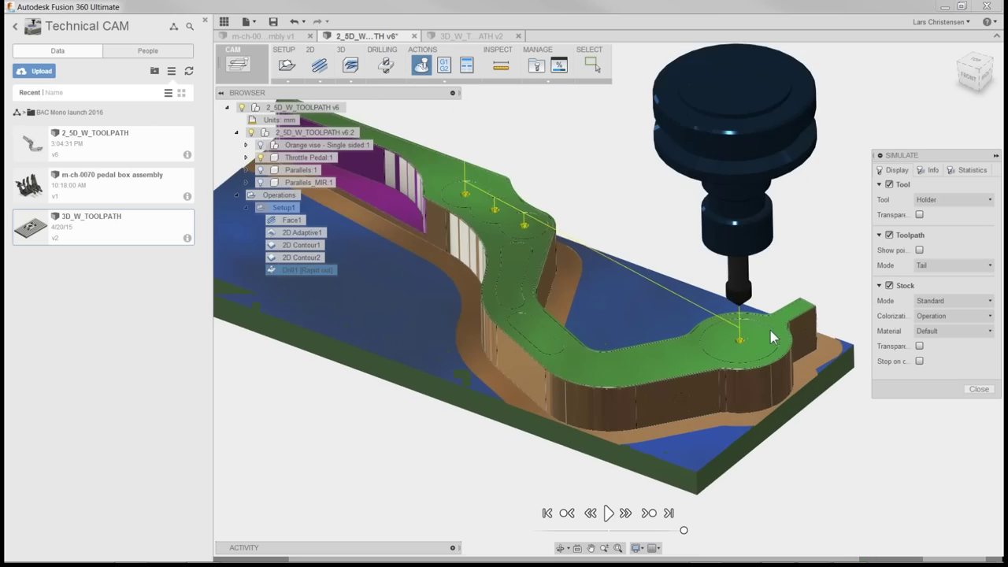
scroll(732, 334, "up", 3)
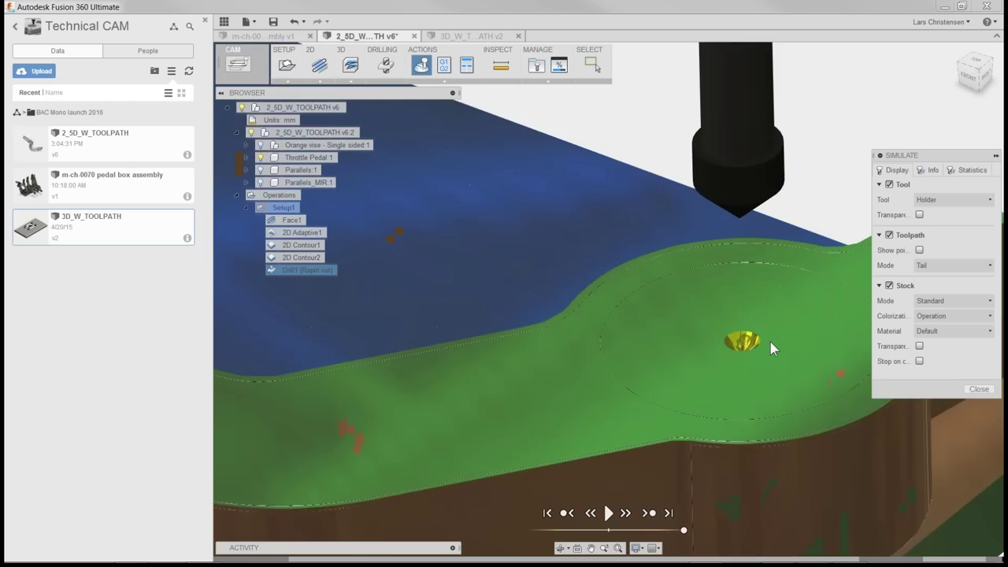
scroll(693, 348, "down", 5)
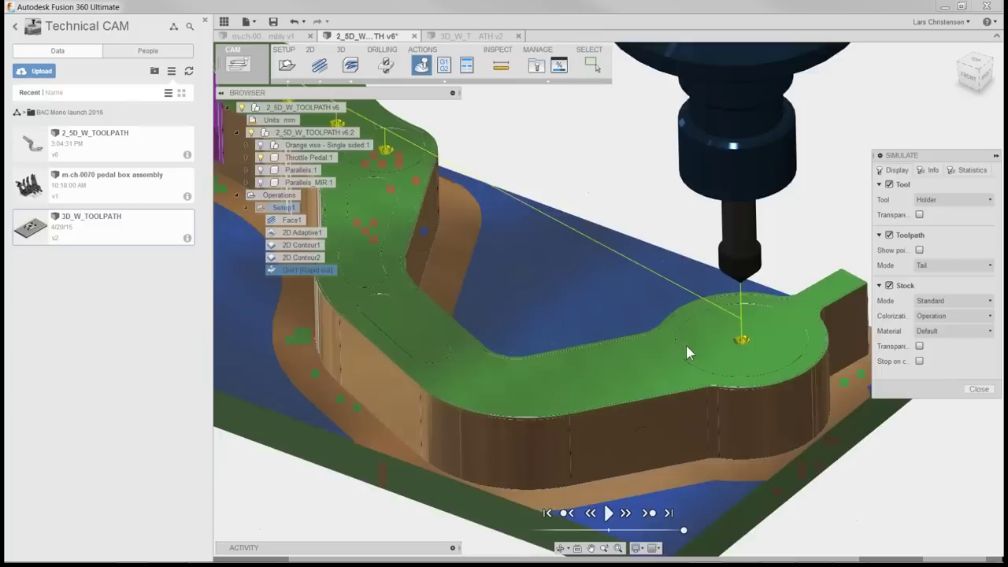
scroll(686, 353, "down", 3)
scroll(610, 315, "down", 2)
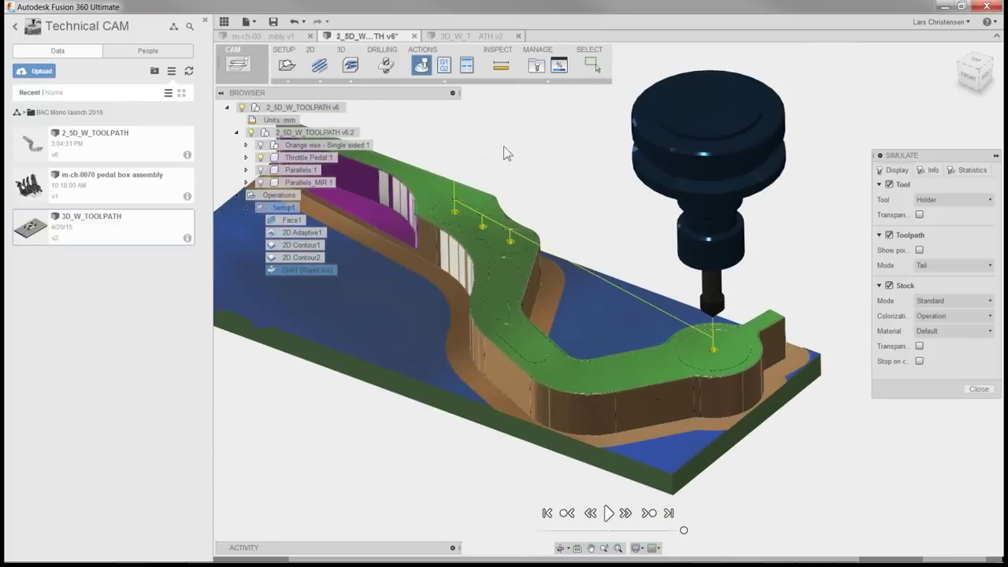
scroll(511, 146, "up", 2)
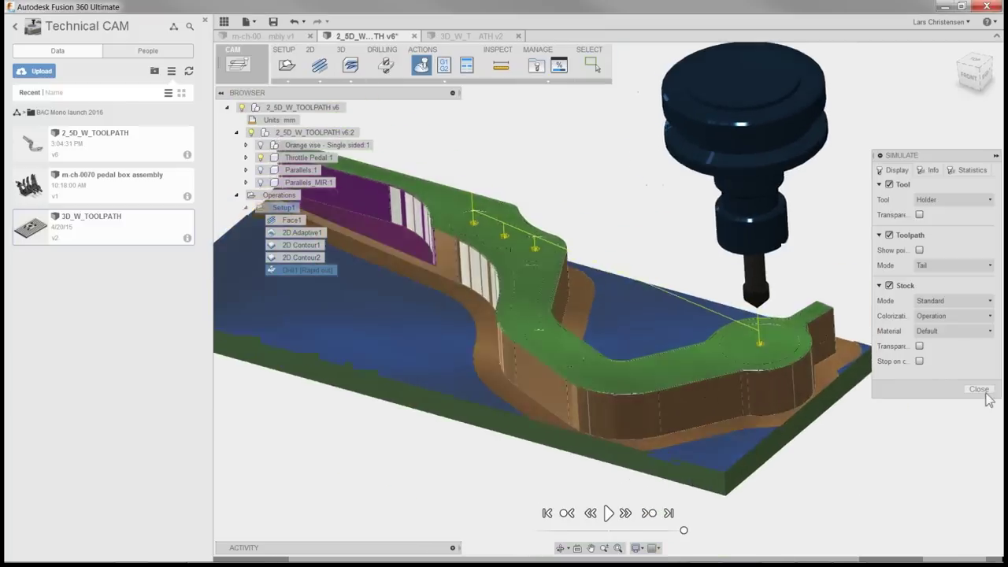
left_click(980, 389)
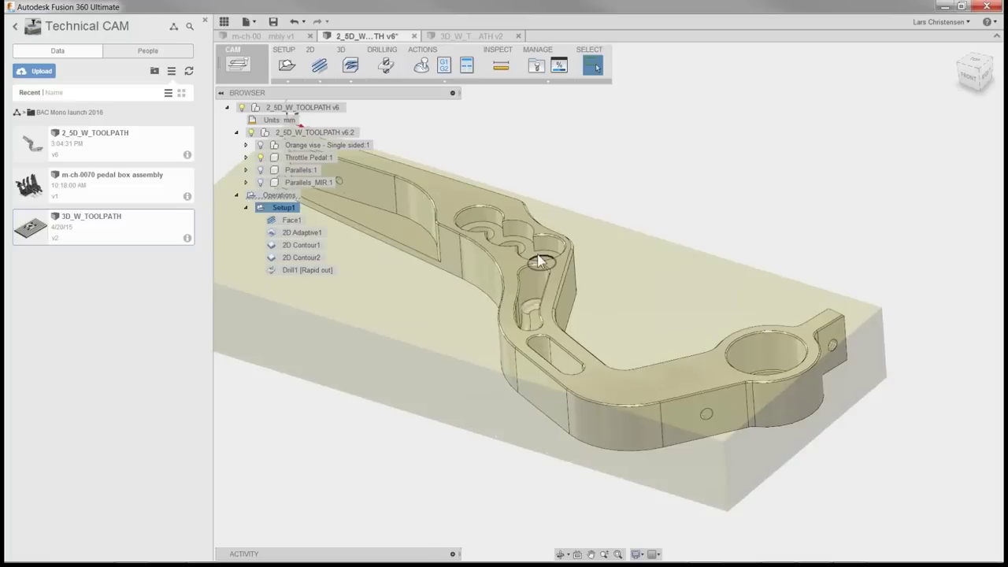
Start a second Drill operation and choose the #30 Ø10 mm drill from the Tutorial tool library
middle_click_drag(540, 260, 774, 360, "shift")
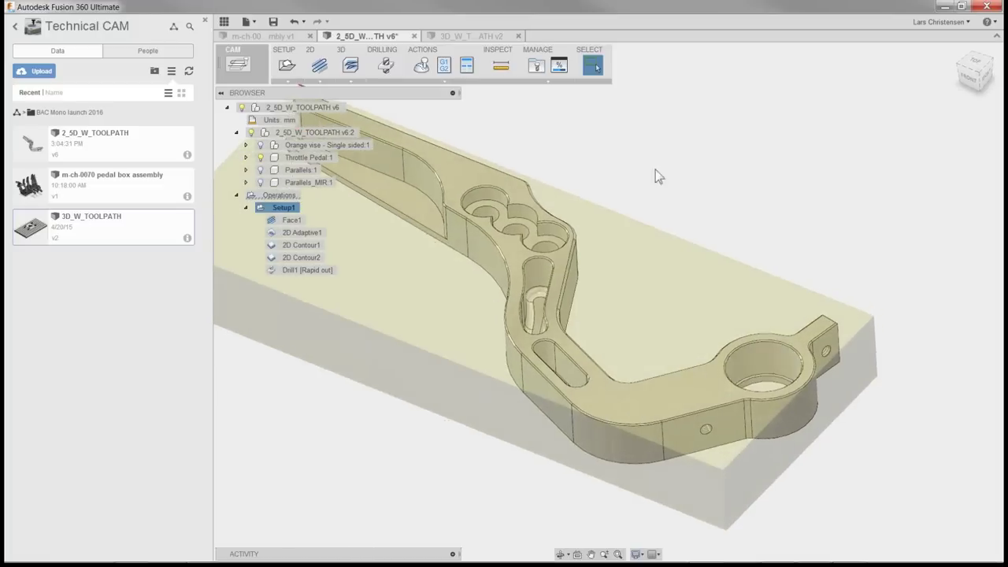
left_click(386, 65)
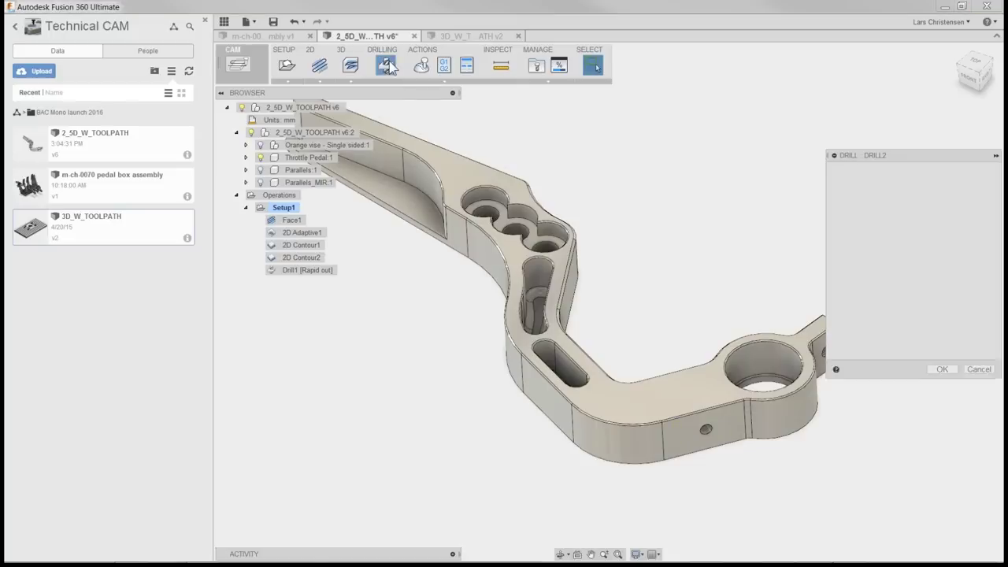
left_click(910, 202)
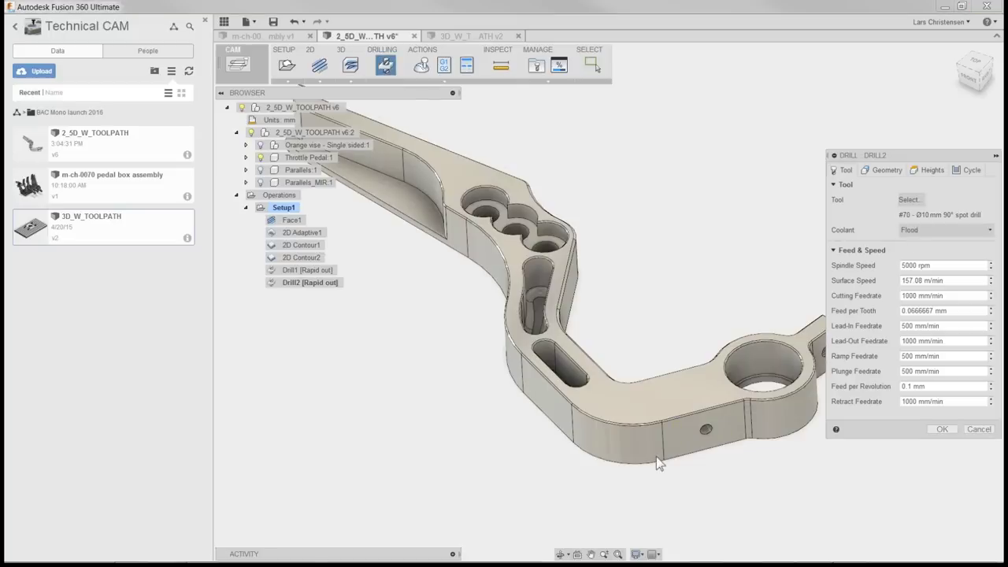
scroll(364, 203, "down", 3)
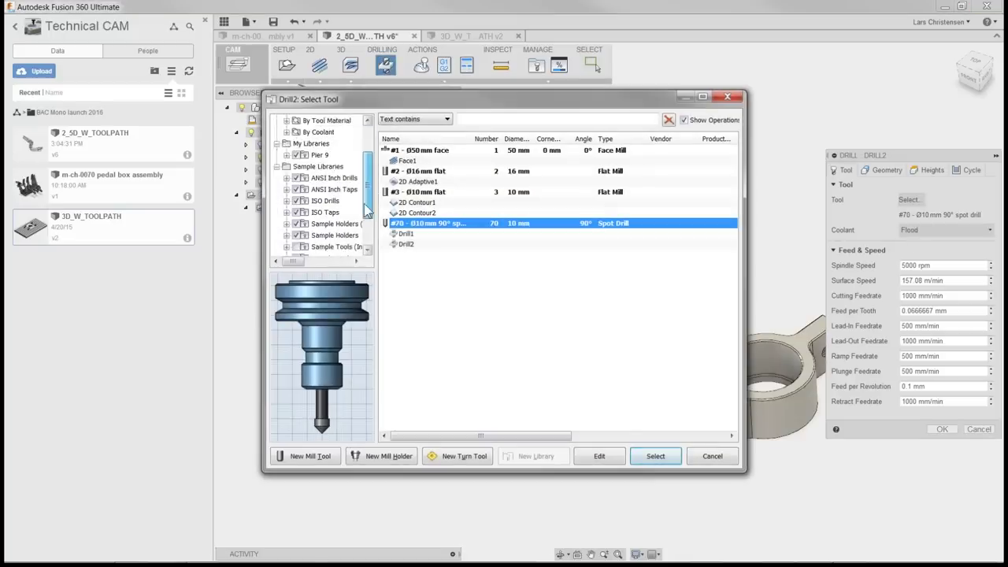
scroll(364, 208, "down", 2)
left_click(323, 247)
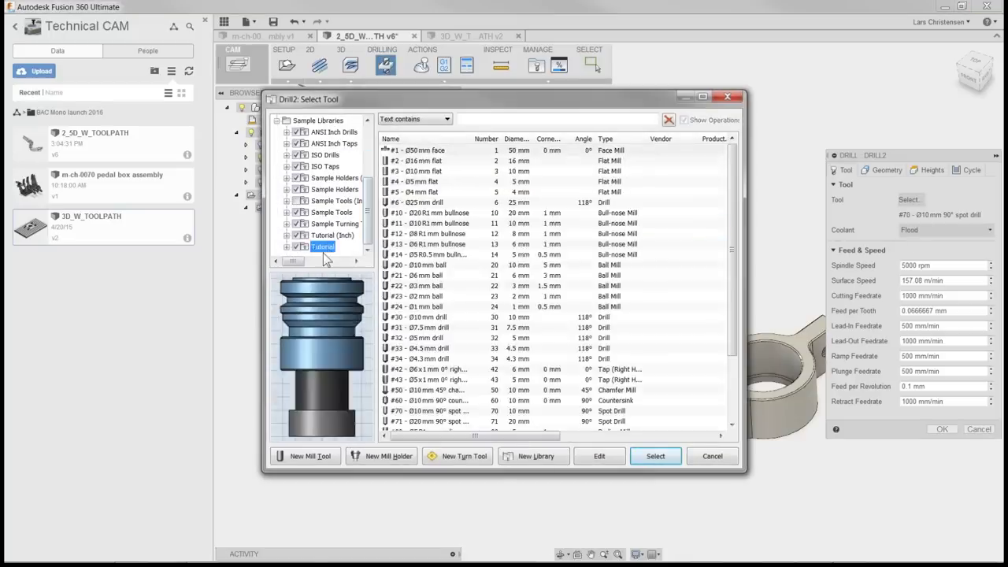
scroll(364, 370, "up", 2)
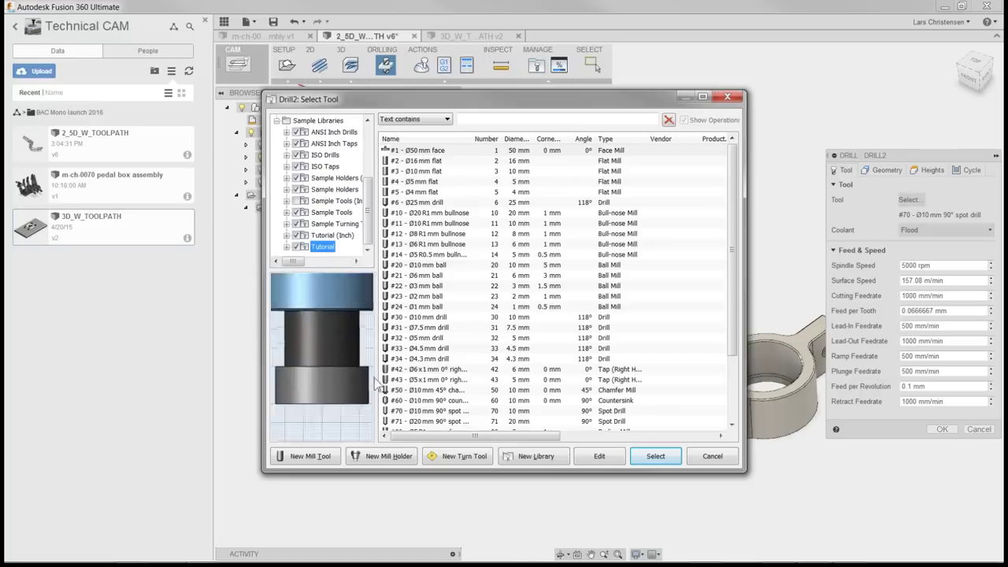
left_click(425, 319)
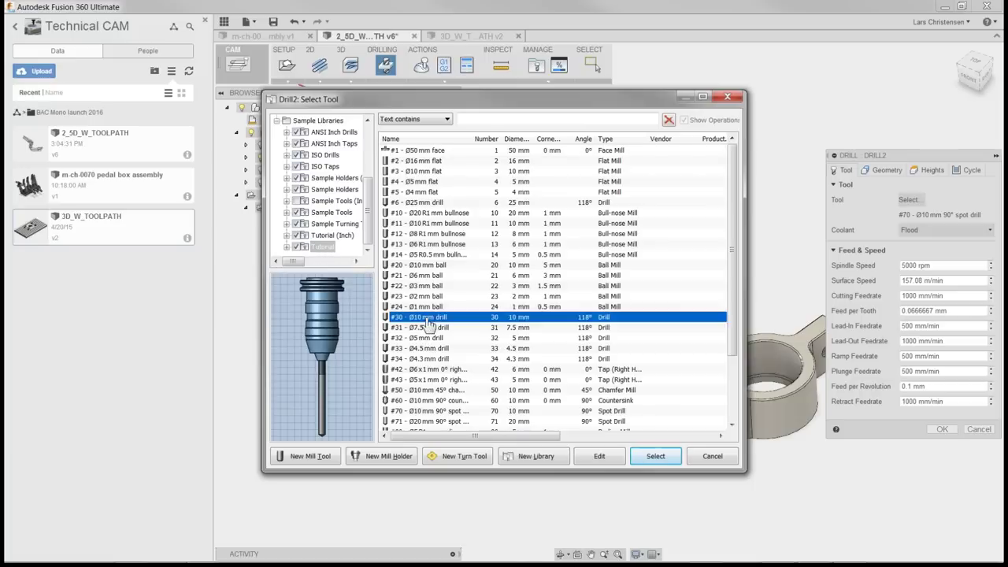
left_click(654, 463)
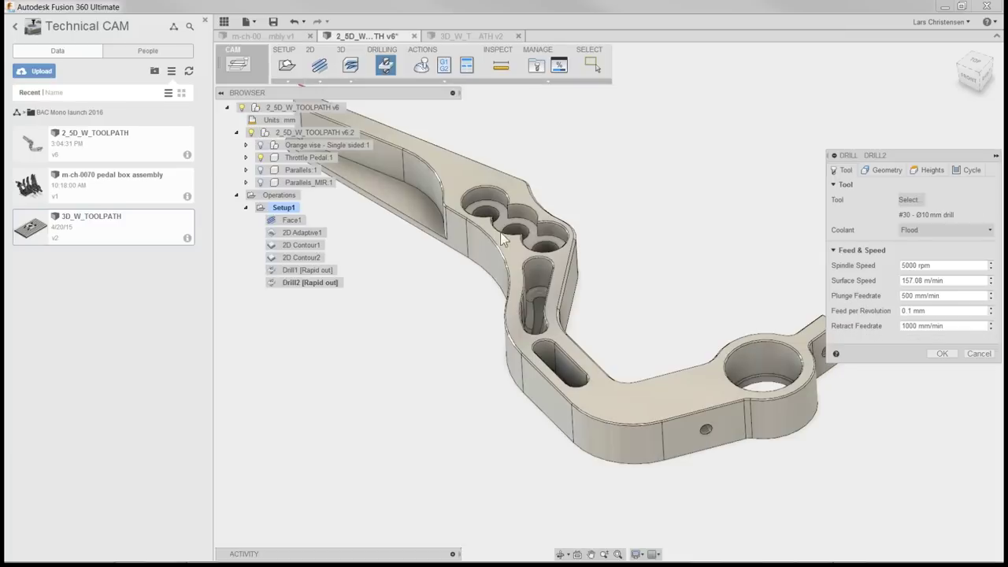
Enable Select Same Diameter and pick one of the three adjacent holes and the large round bore as the second drill's hole faces
left_click(877, 172)
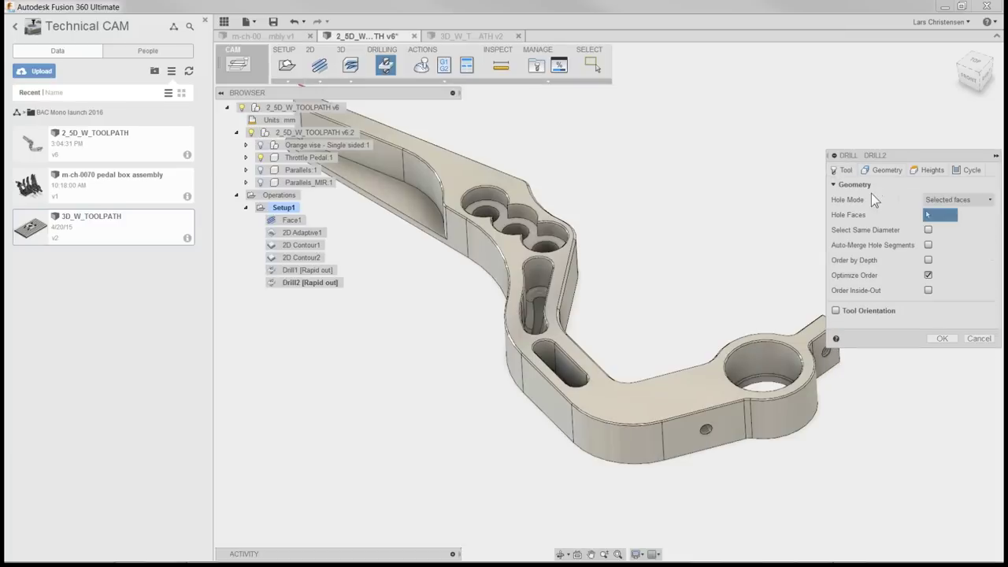
left_click(928, 229)
left_click(486, 217)
left_click(758, 359)
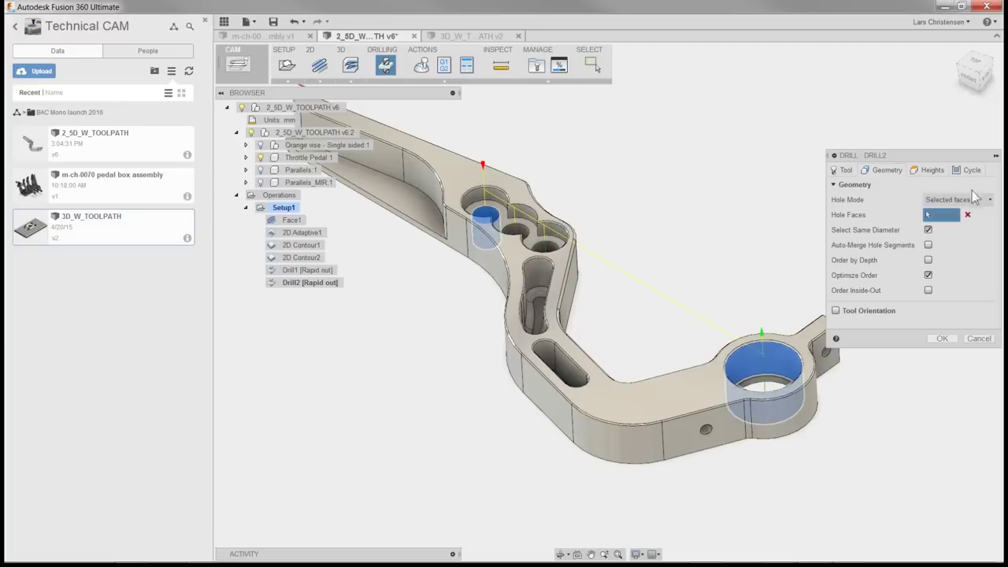
Set the second drill's top height from Model top and bottom height from Model bottom, with Drill Tip Through Bottom enabled
left_click(938, 169)
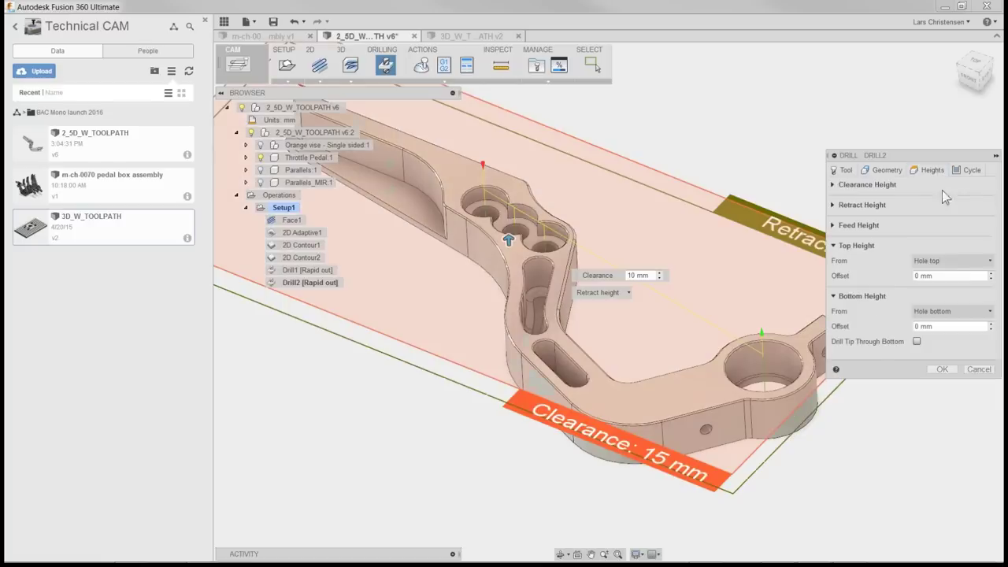
left_click(949, 265)
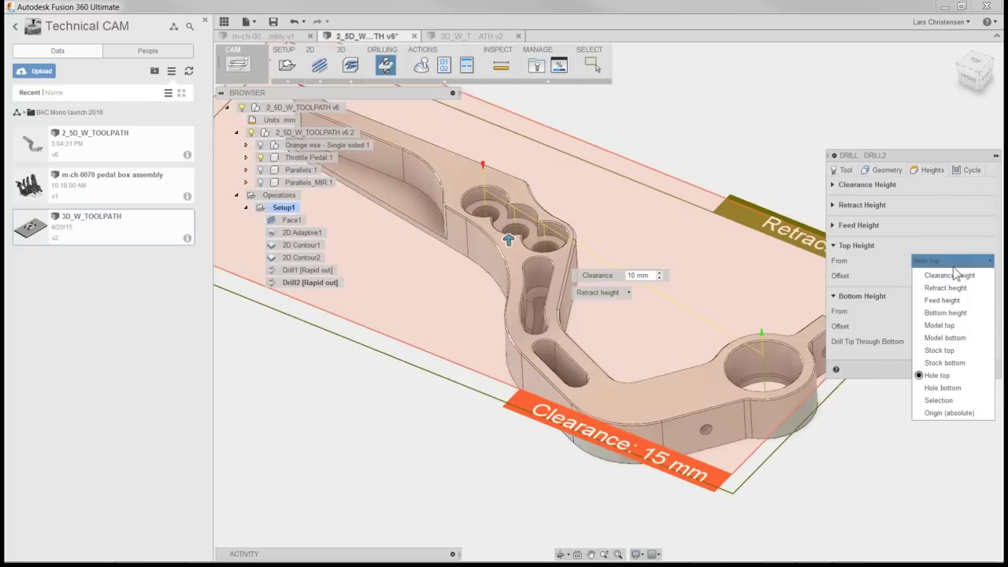
key("Escape")
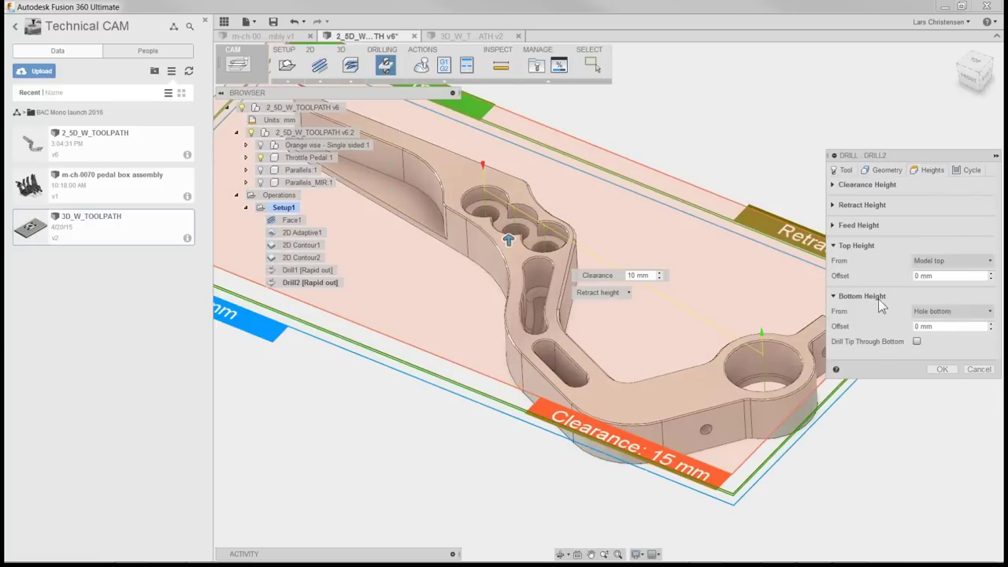
left_click(948, 314)
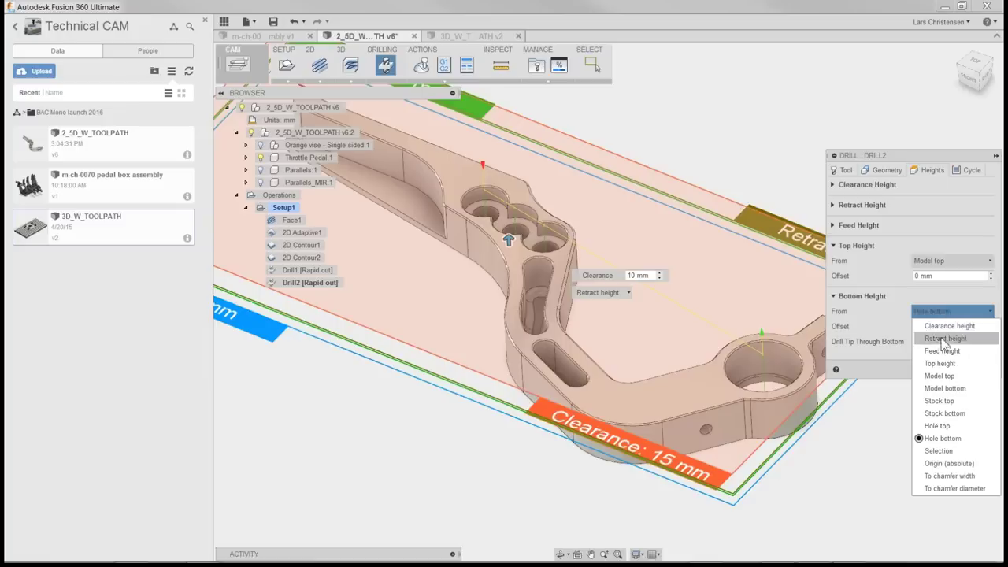
key("Escape")
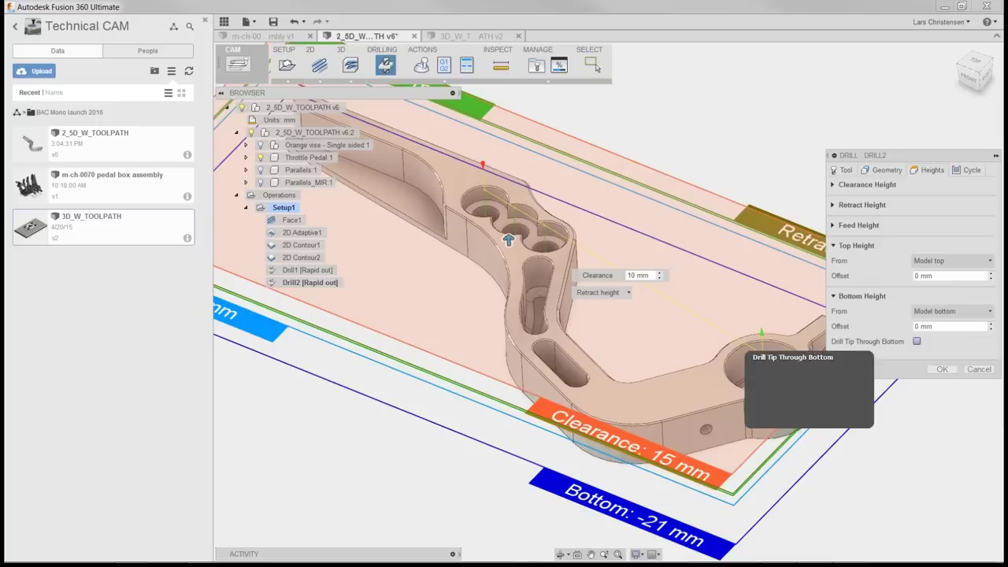
left_click(917, 341)
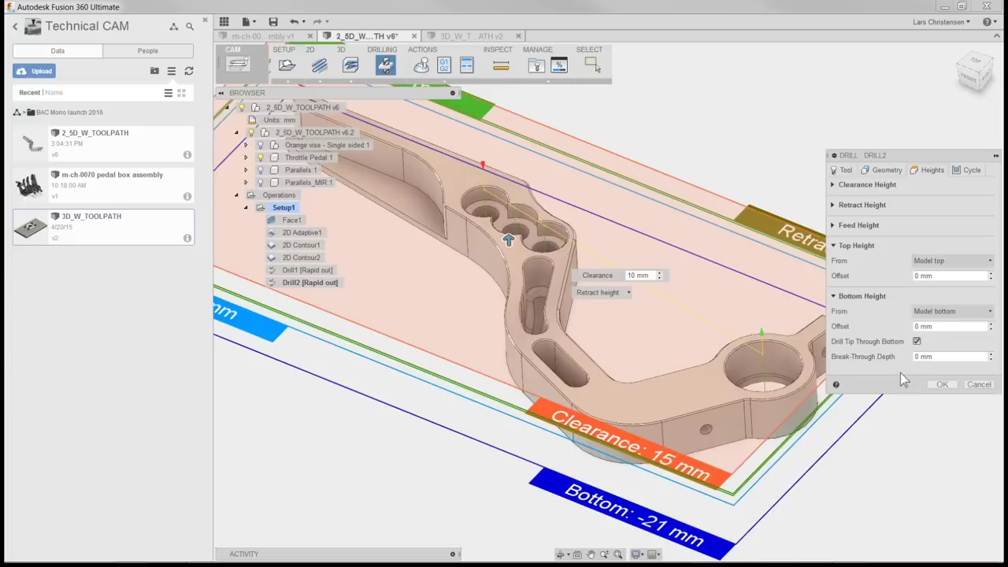
left_click(919, 357)
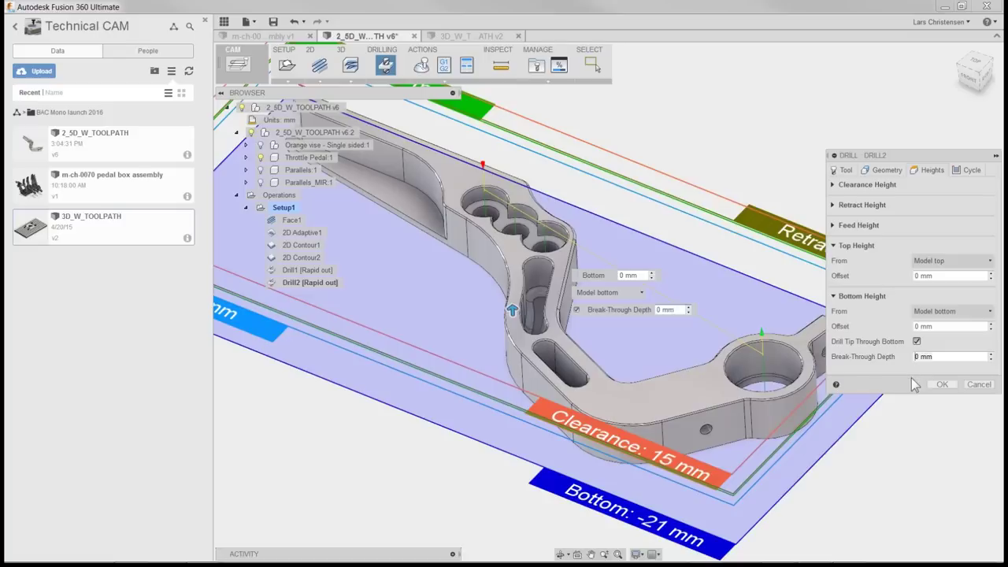
Set the second drill's cycle type to Chip breaking - partial retract and accept the operation
left_click(961, 170)
left_click(975, 200)
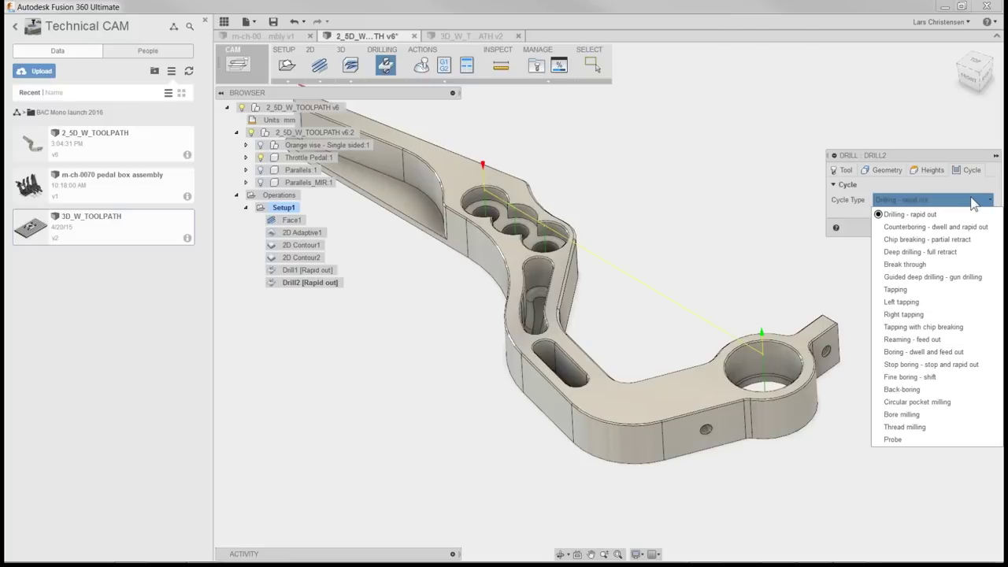
key("Escape")
key("Down")
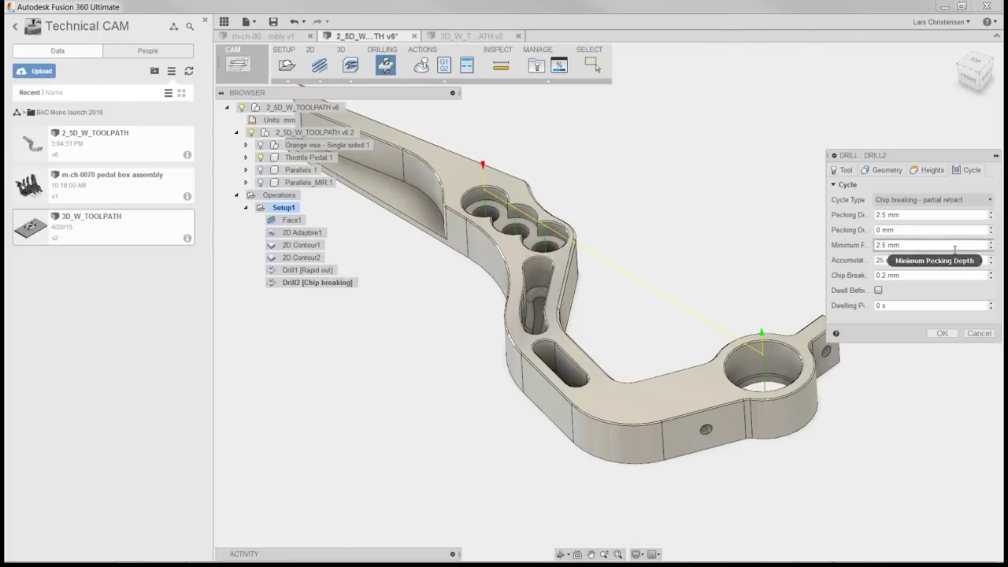
left_click(940, 334)
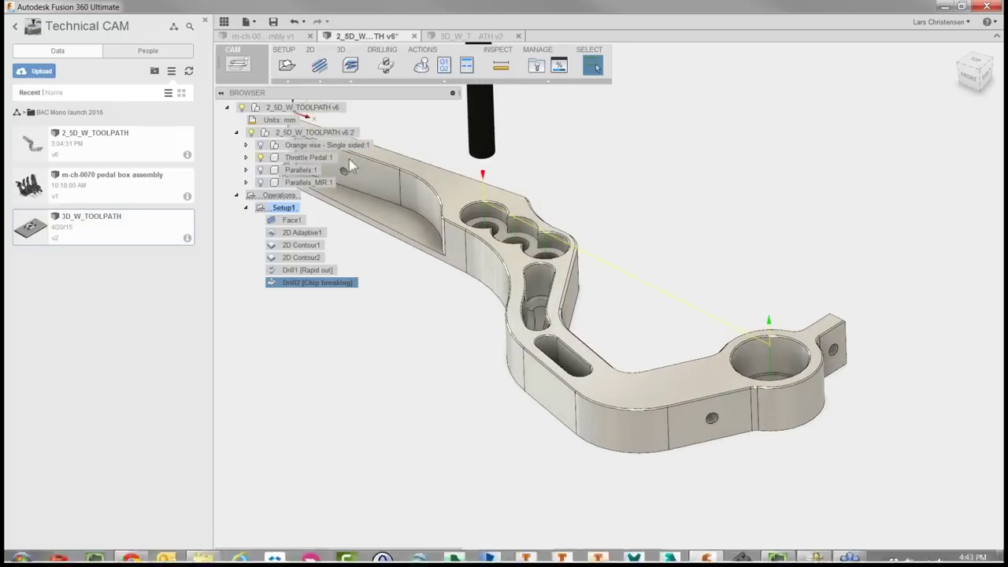
Start a Circular operation with the #3 Ø10 mm flat mill and select the large round bore's upper cylindrical wall
left_click(316, 82)
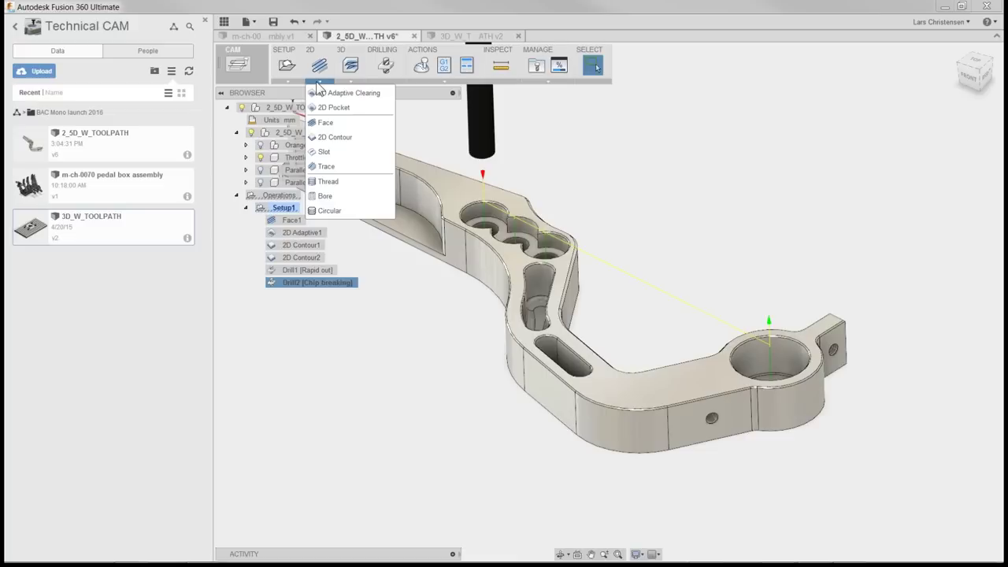
left_click(334, 213)
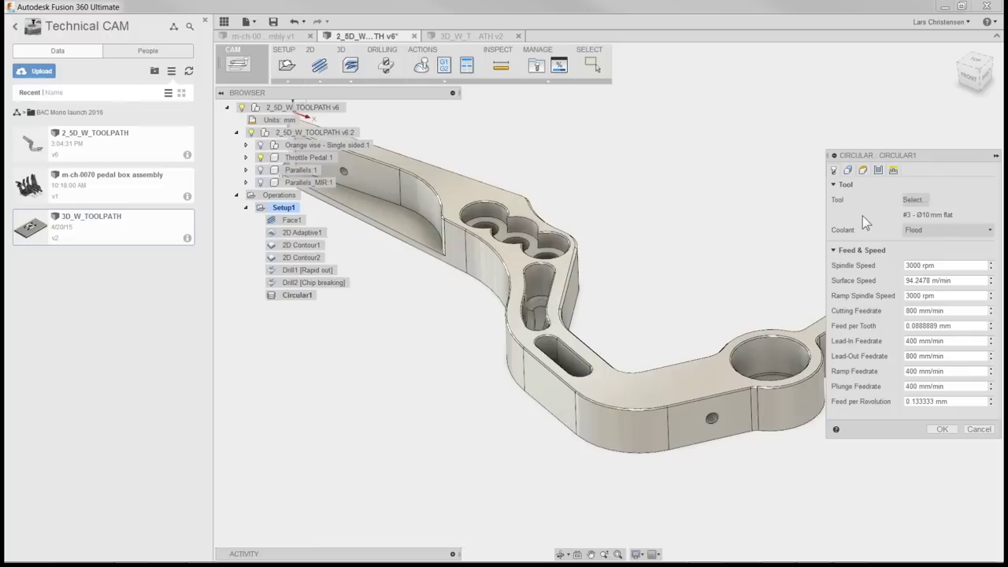
left_click(848, 171)
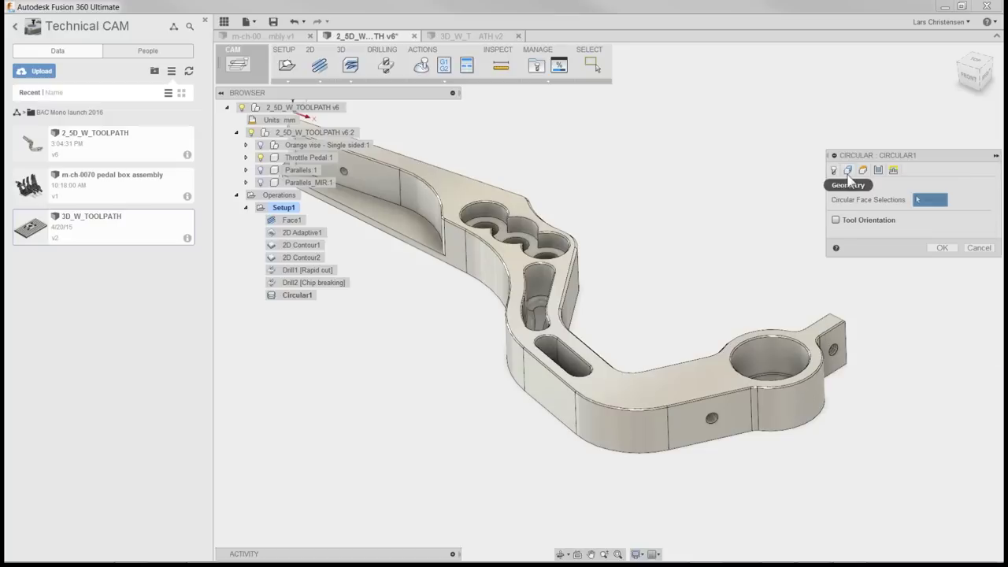
left_click(769, 358)
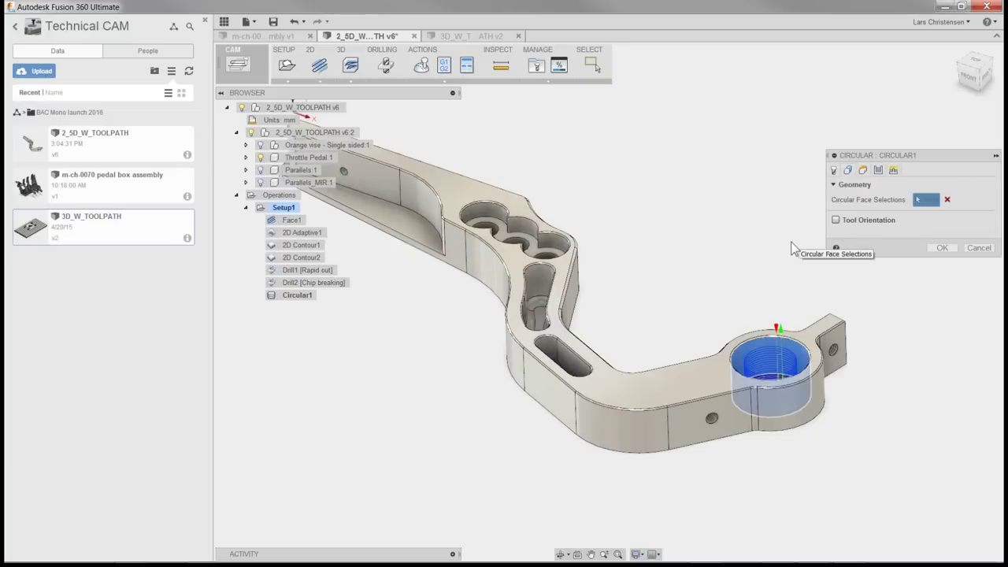
mouse_move(819, 402)
middle_mouse_down("shift")
mouse_move(801, 439)
mouse_move(898, 432)
mouse_move(879, 444)
mouse_move(851, 424)
middle_mouse_up("shift")
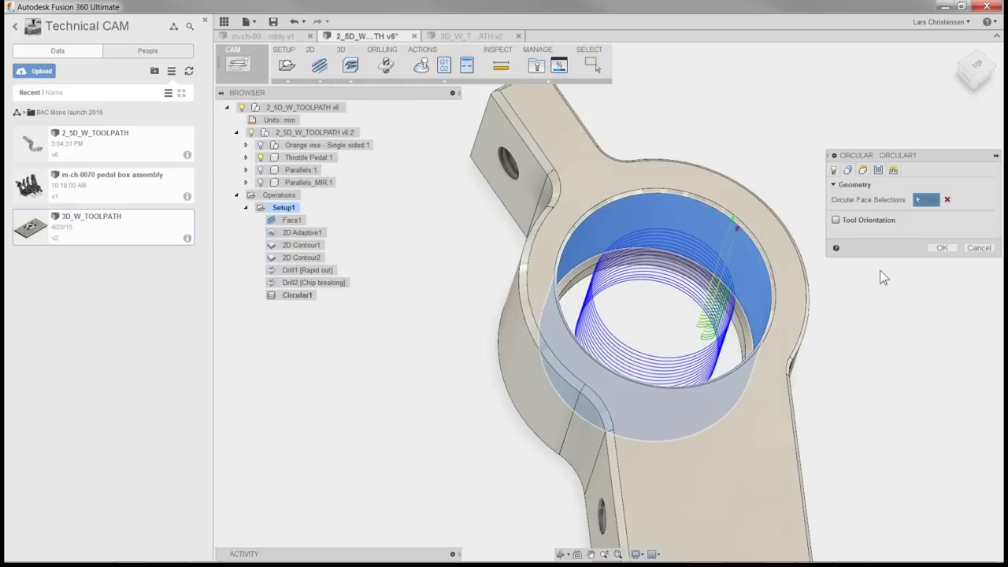
Enable Lead To Center for the circular toolpath in the large bore's upper section and accept the operation
left_click(894, 171)
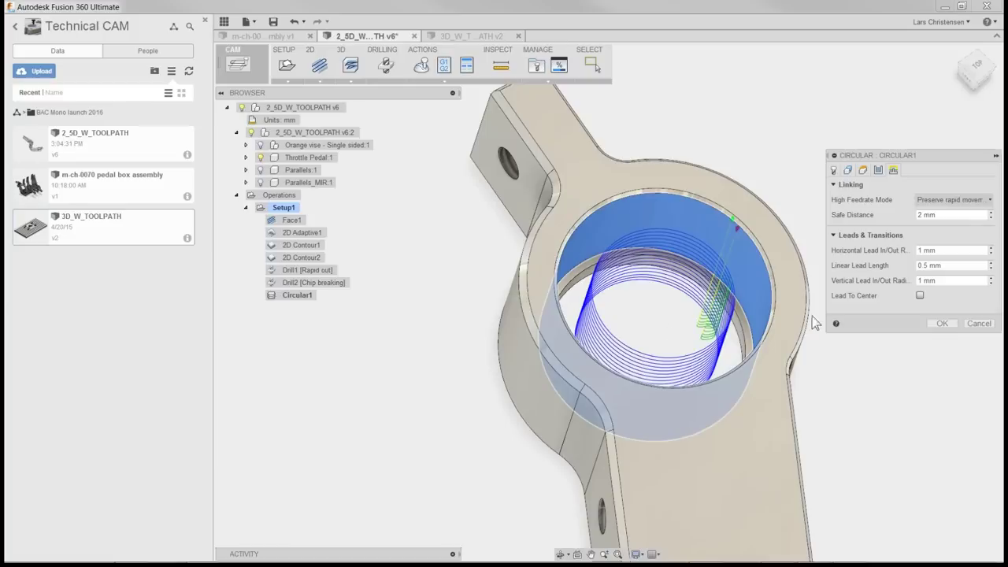
left_click(920, 295)
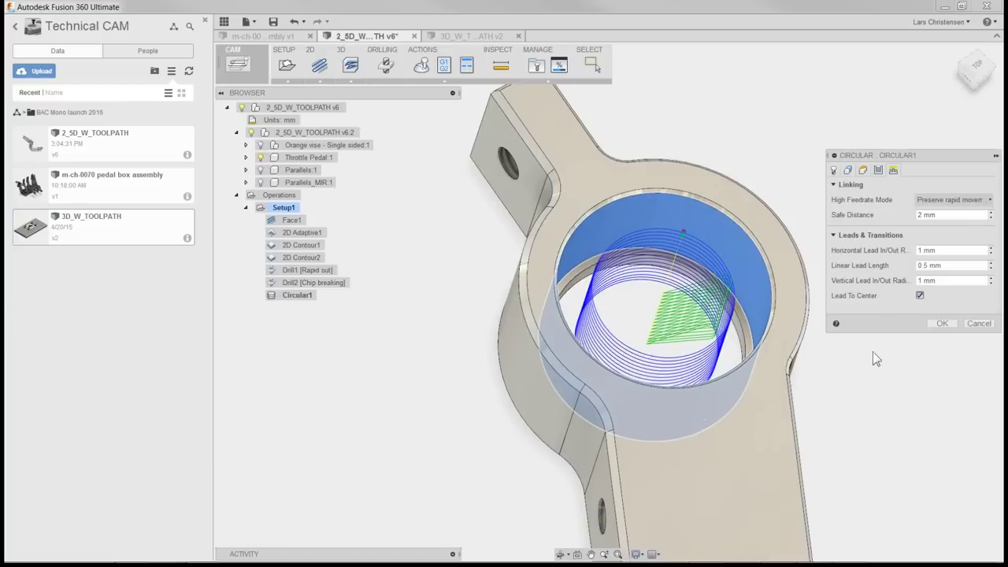
left_click(941, 323)
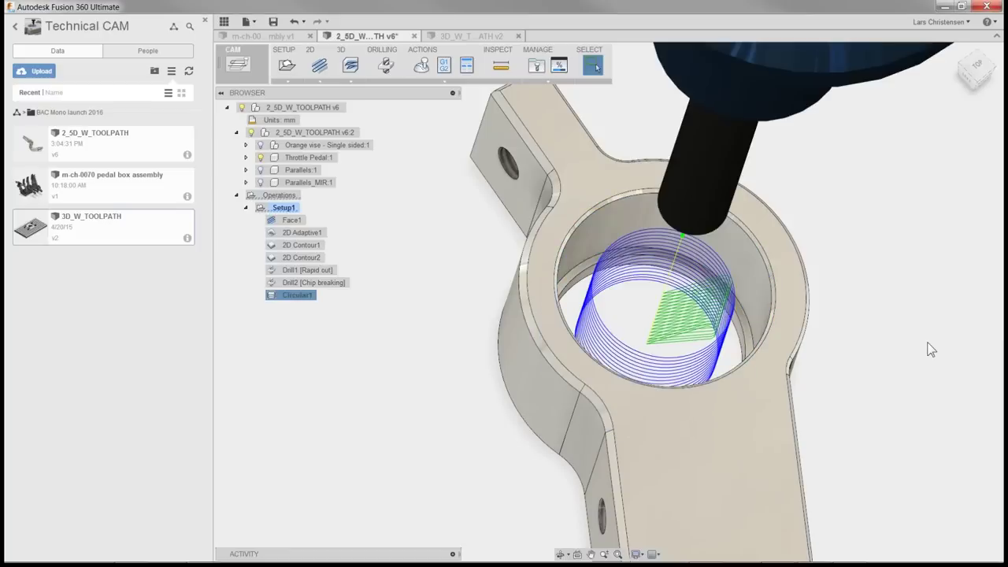
middle_click_drag(921, 349, 700, 399, "shift")
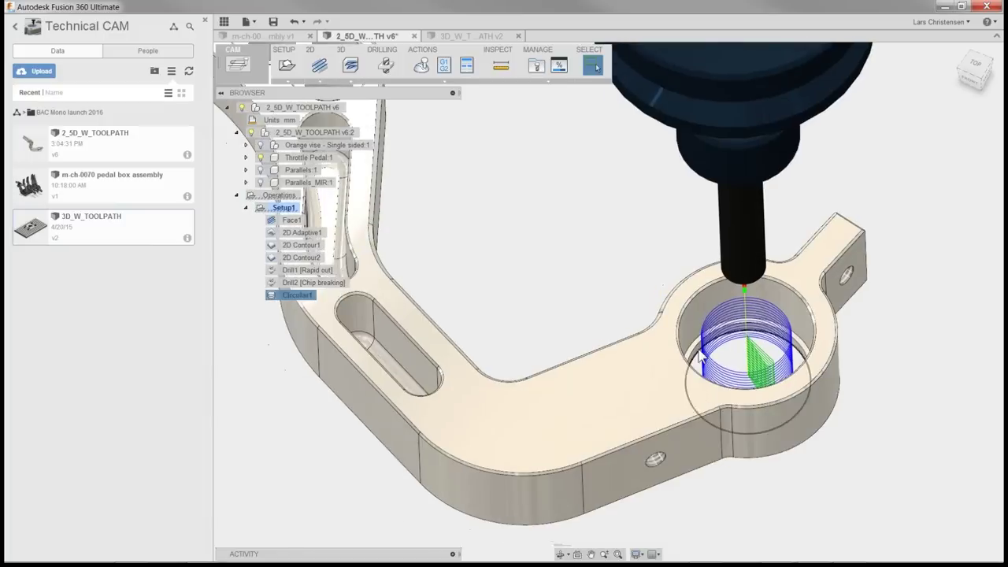
left_click(752, 375)
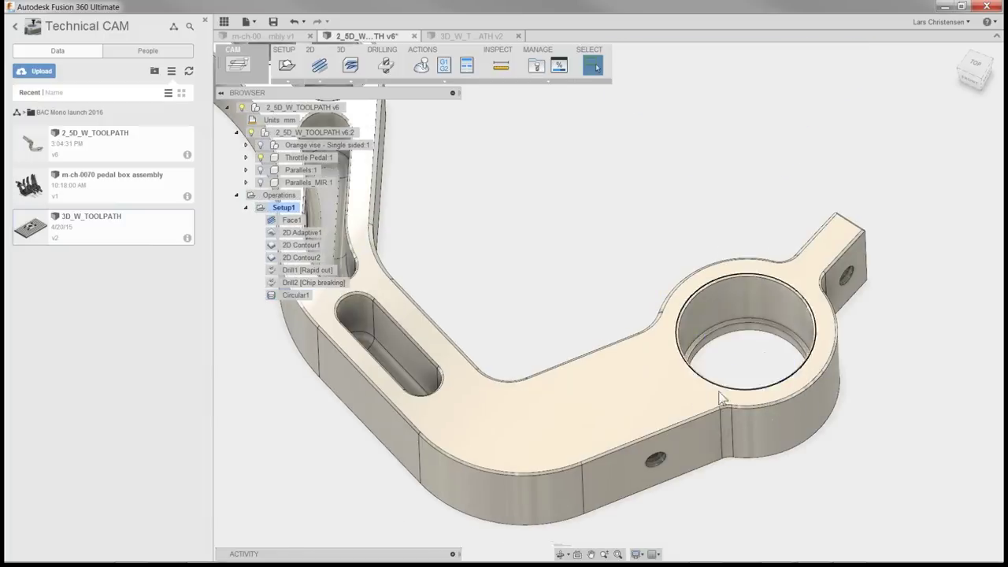
Start a second Circular operation and select the narrow cylindrical face of the smaller lower step inside the large bore
middle_click_drag(746, 355, 693, 331, "shift")
left_click(322, 82)
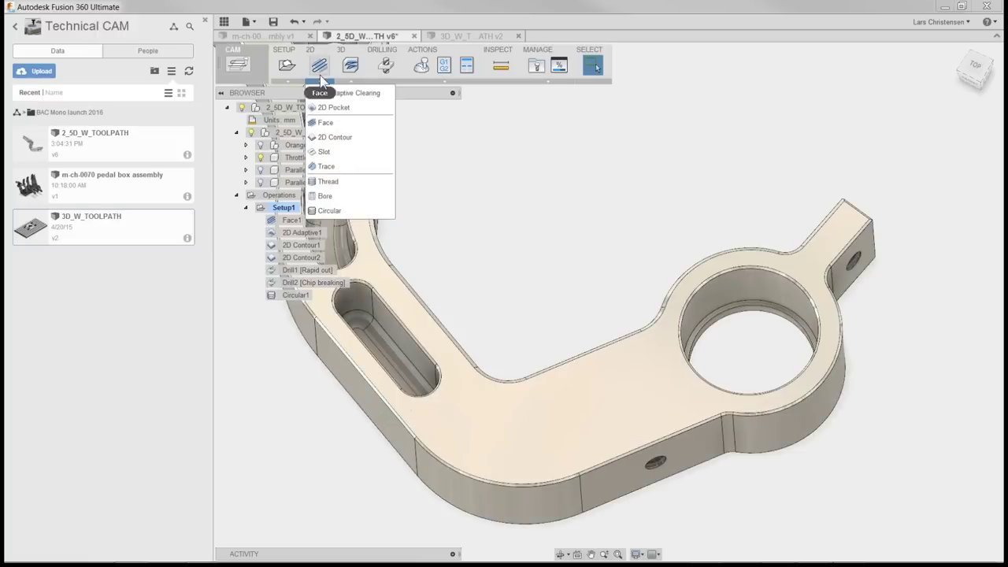
left_click(337, 211)
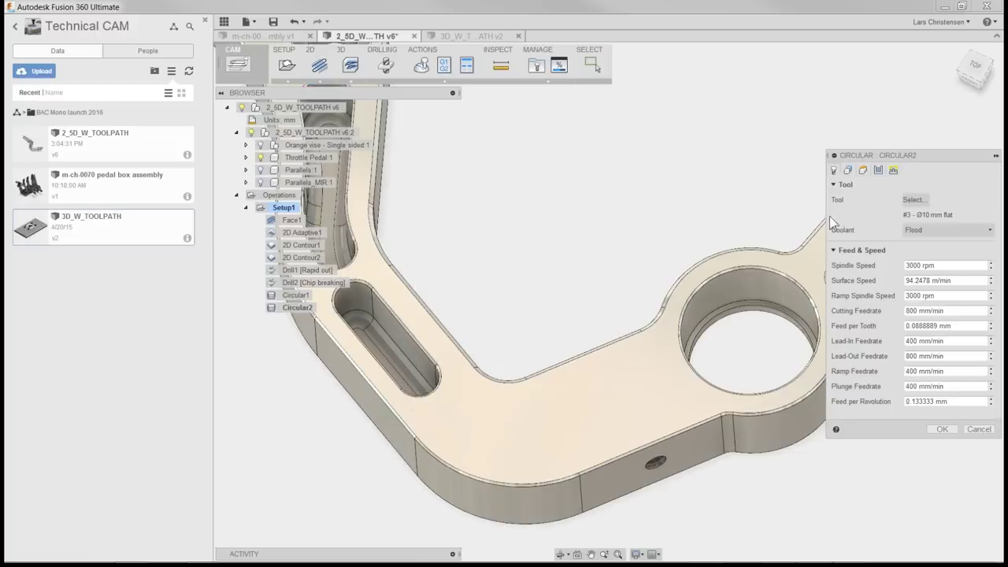
left_click(844, 174)
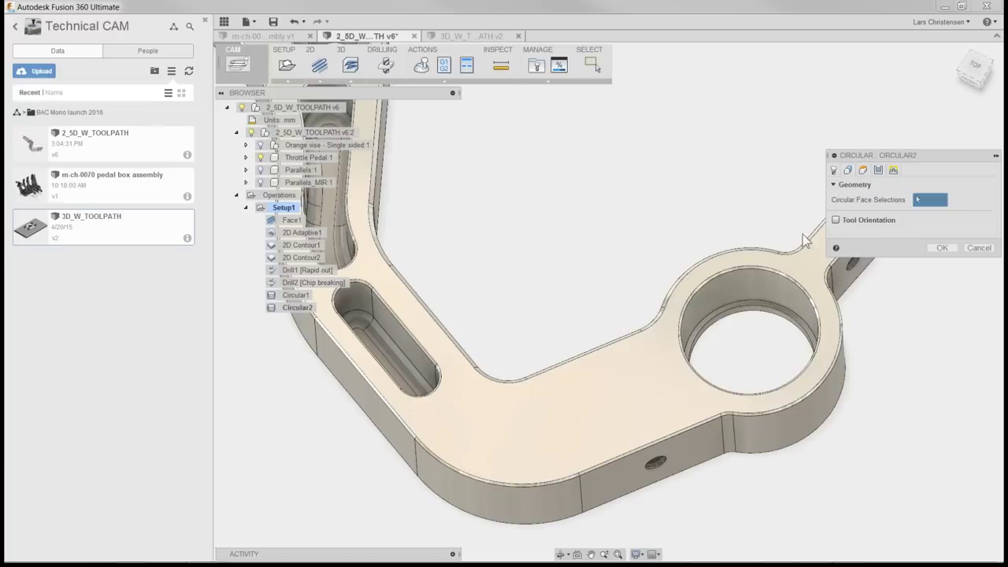
left_click(726, 314)
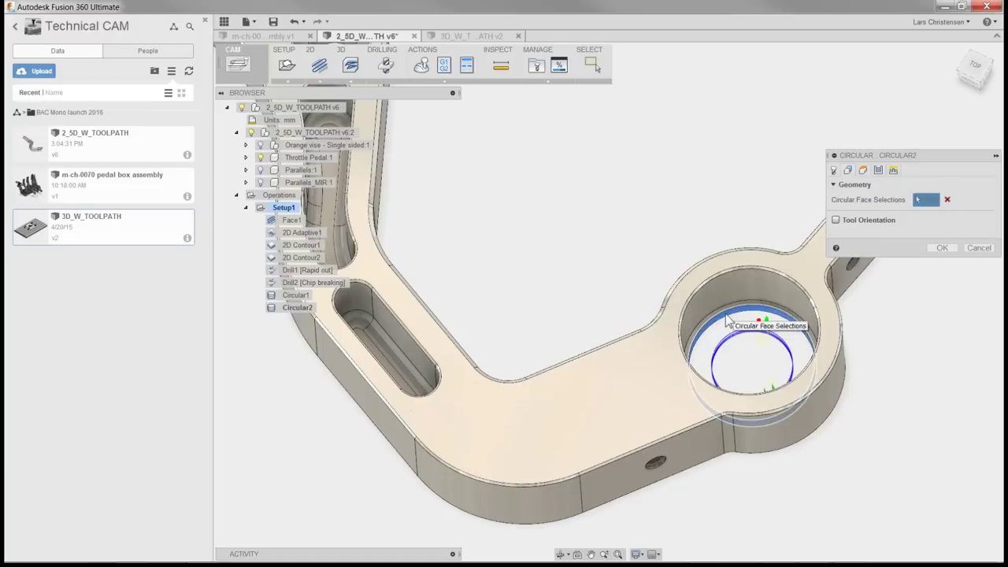
Enable Lead To Center for the lower step's circular toolpath and accept the operation
left_click(894, 170)
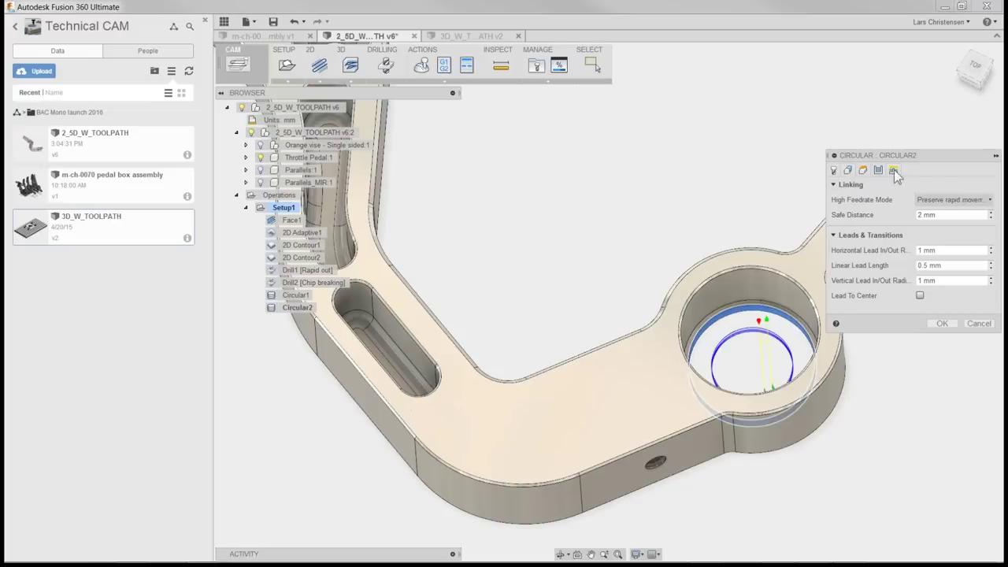
left_click(920, 295)
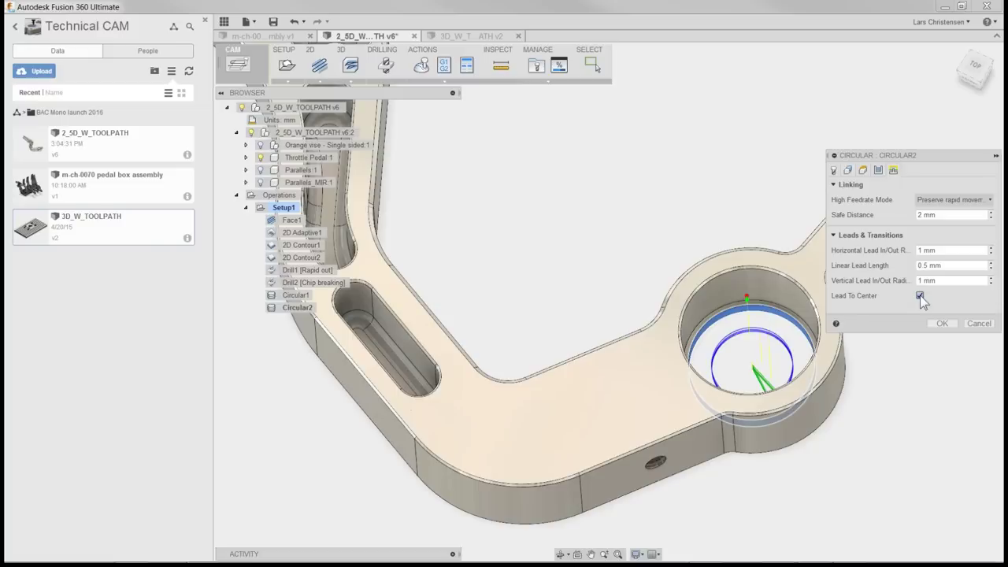
left_click(942, 323)
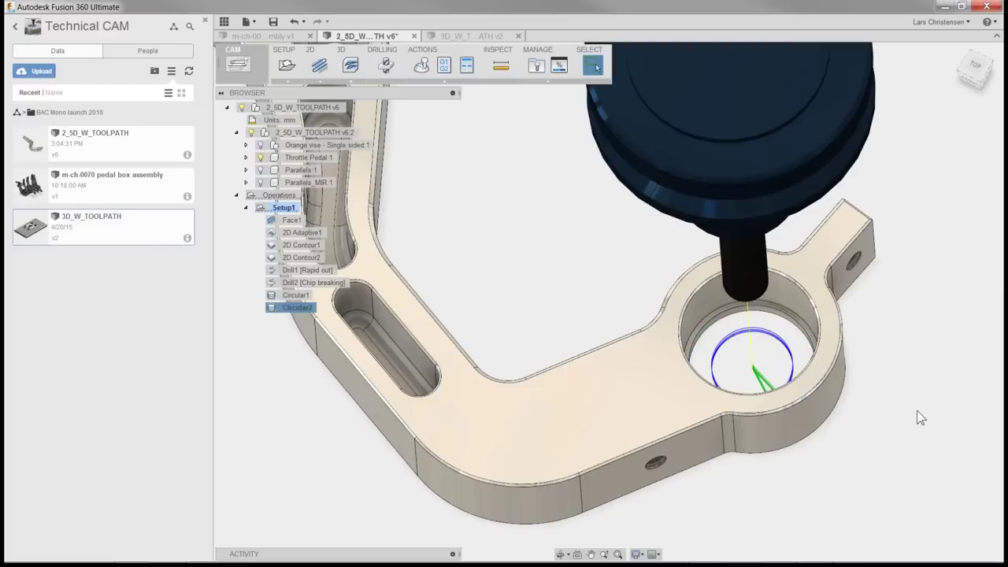
left_click(893, 415)
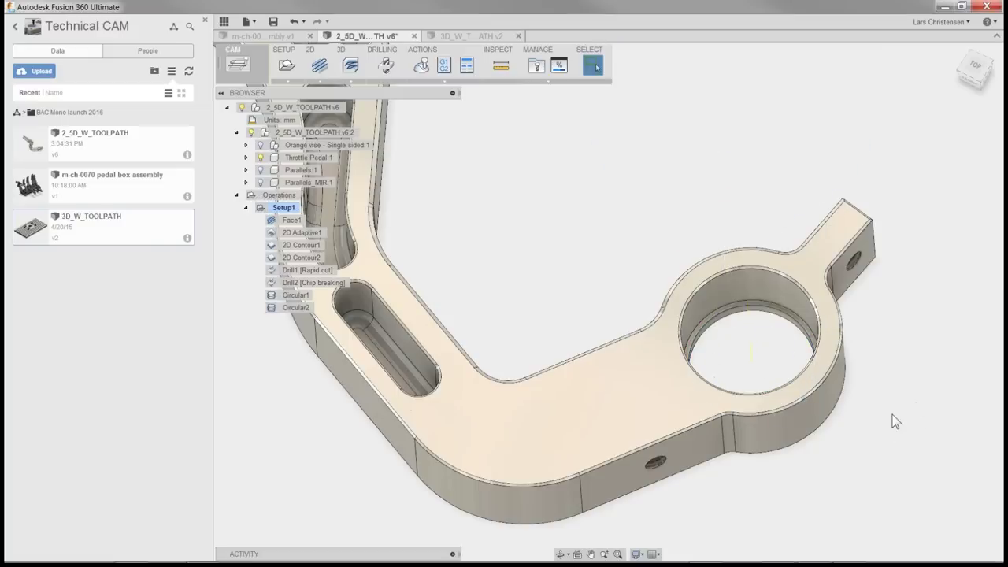
Start a 2D Pocket operation and choose the #4 Ø5 mm flat mill from the Tutorial tool library
middle_click_drag(892, 415, 484, 501, "shift")
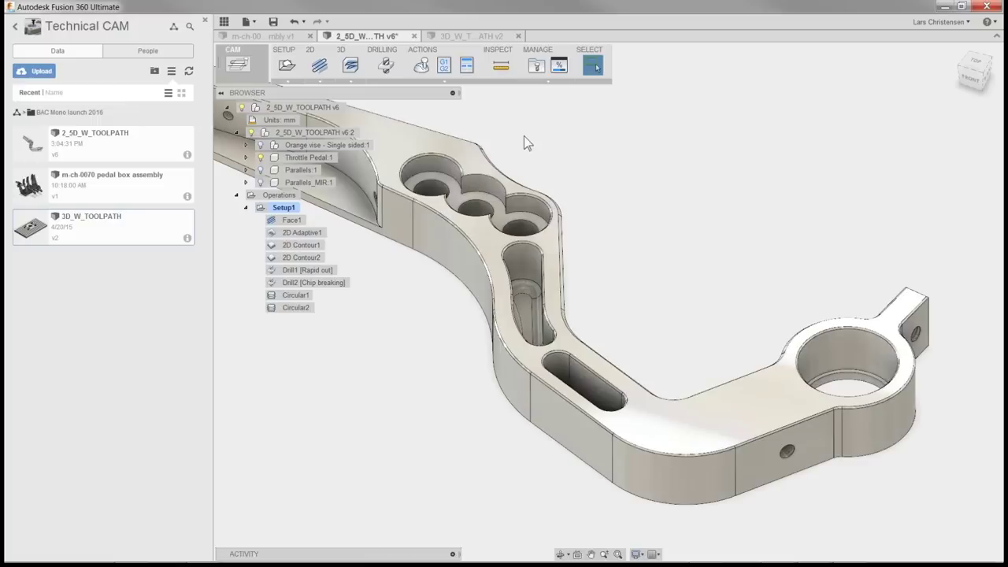
left_click(319, 81)
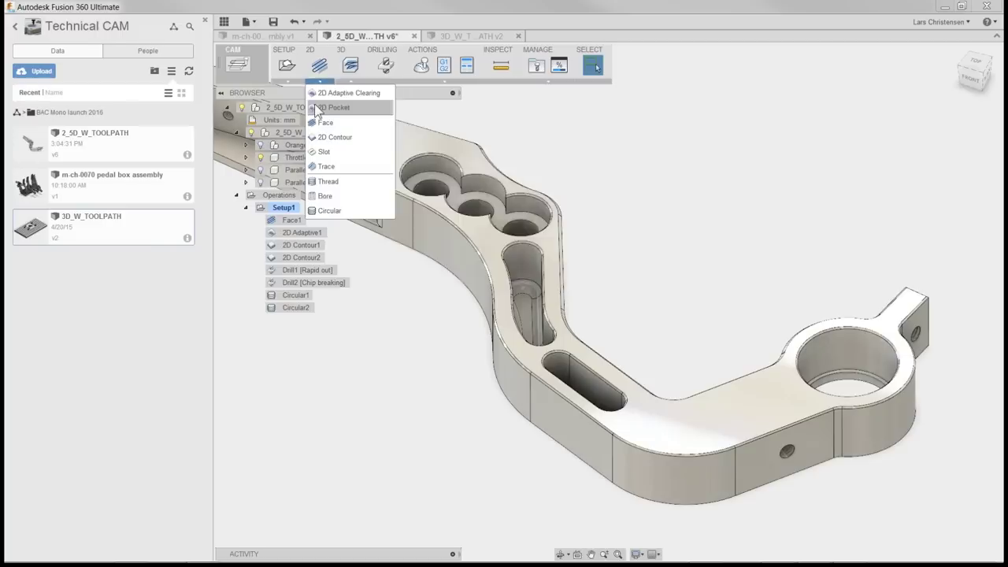
left_click(316, 108)
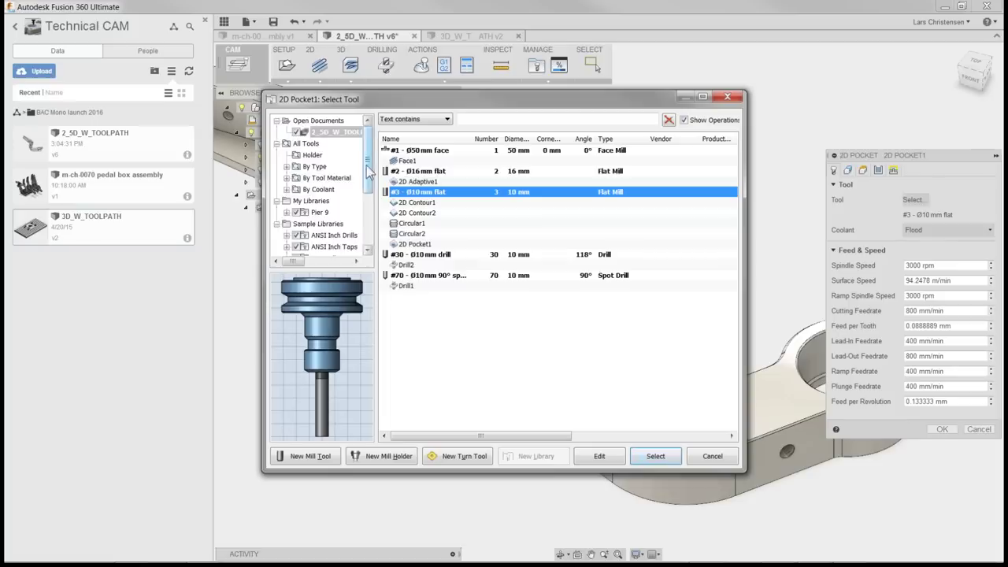
scroll(347, 236, "down", 3)
left_click(315, 247)
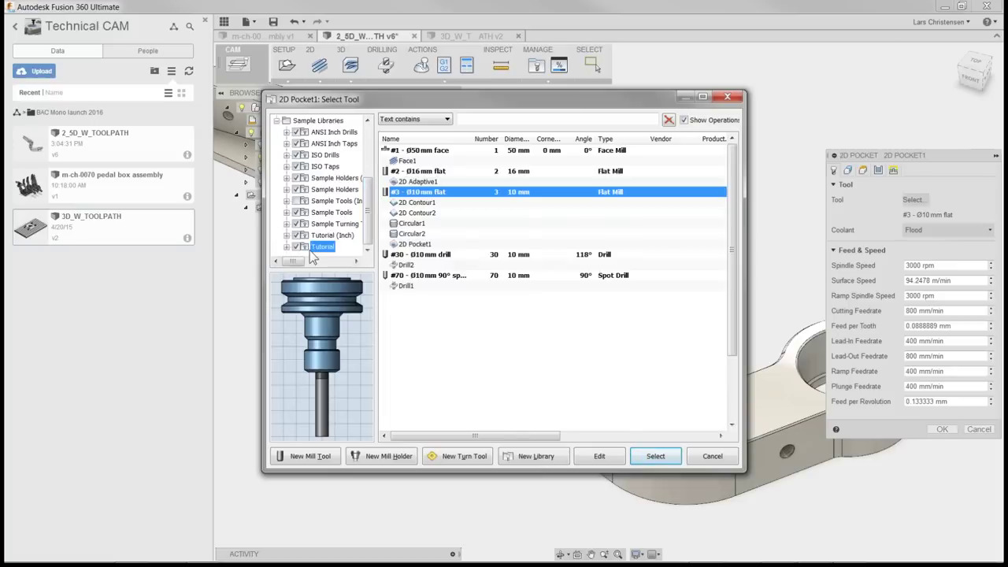
left_click(421, 182)
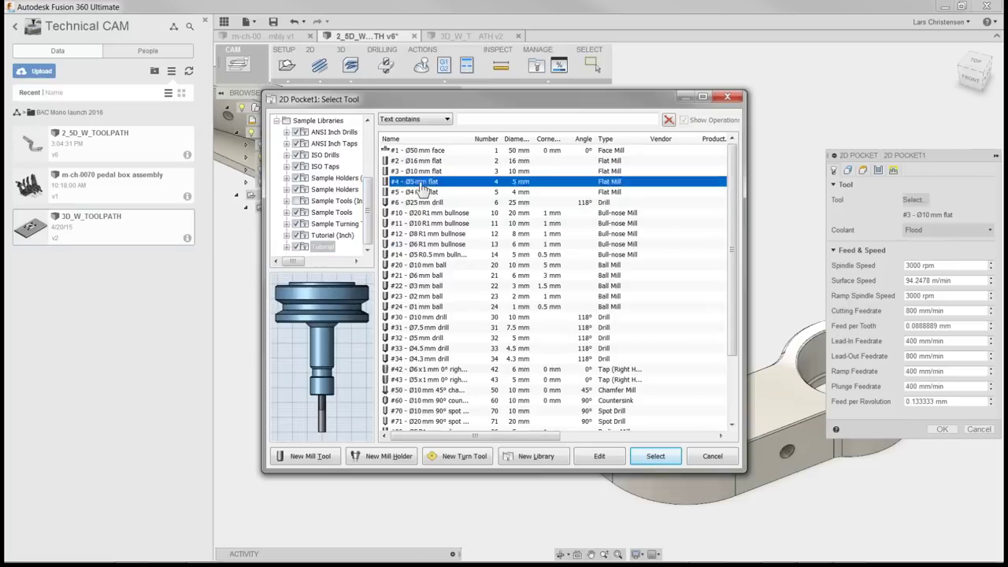
left_click(646, 457)
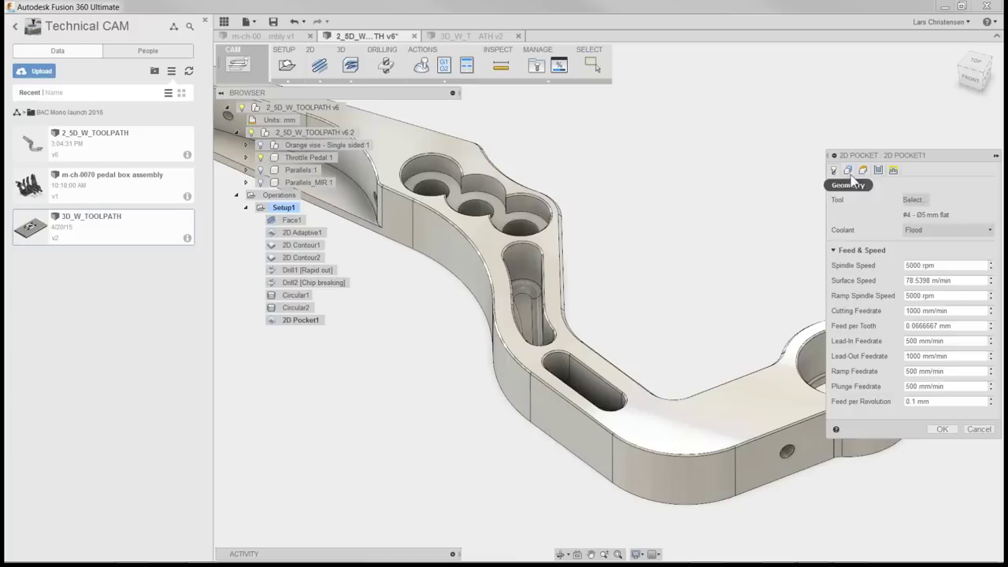
Select the bottom contours of the curved slot and the adjacent straight slot as the pocket geometry
left_click(847, 170)
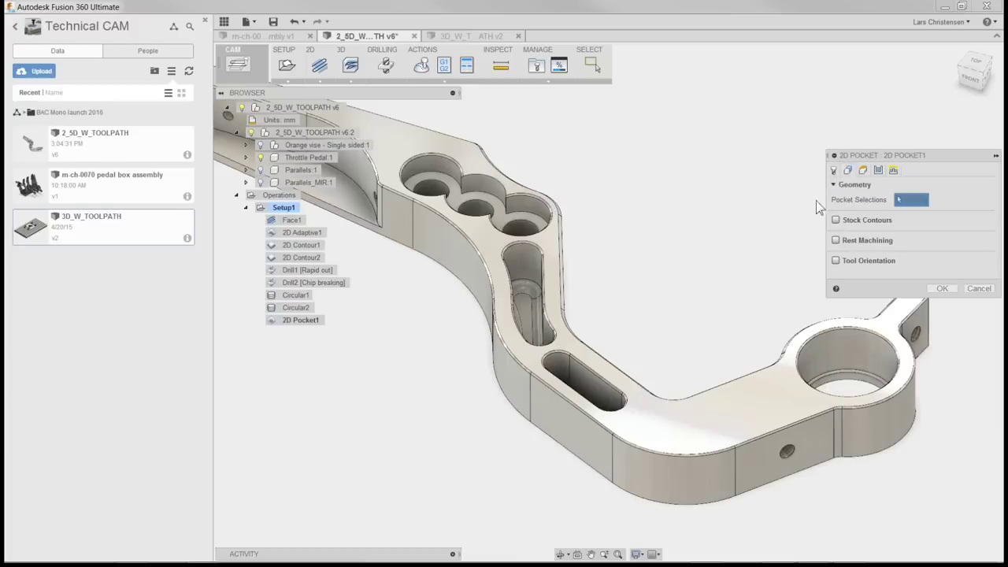
left_click(532, 288)
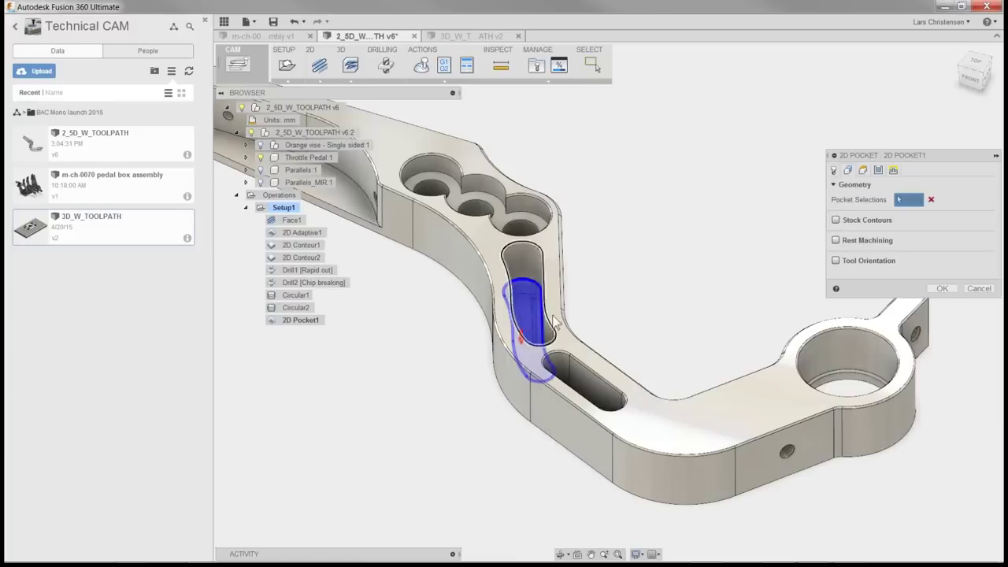
mouse_move(532, 292)
middle_mouse_down("shift")
mouse_move(581, 368)
mouse_move(552, 322)
middle_mouse_up("shift")
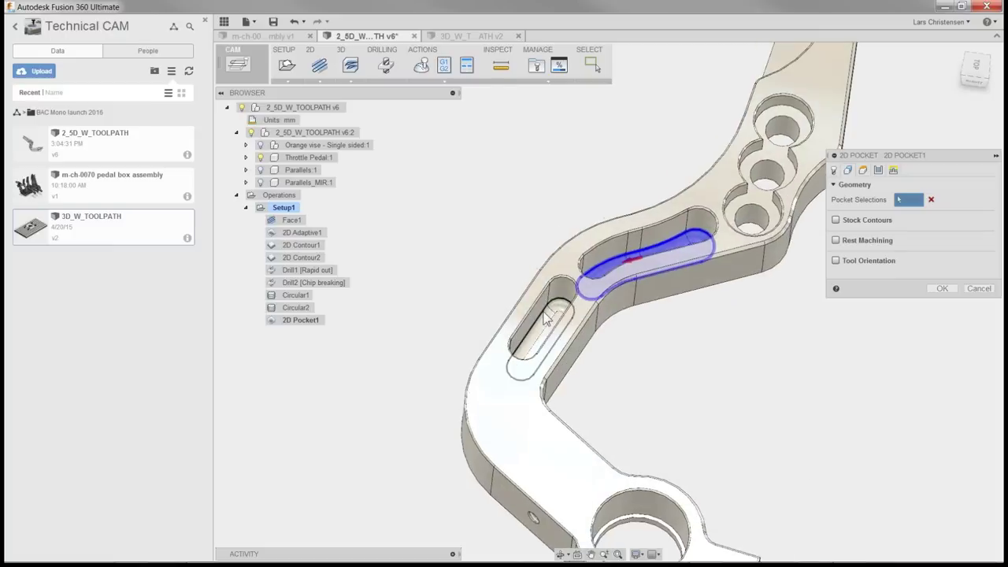
left_click(551, 318)
left_click(508, 354)
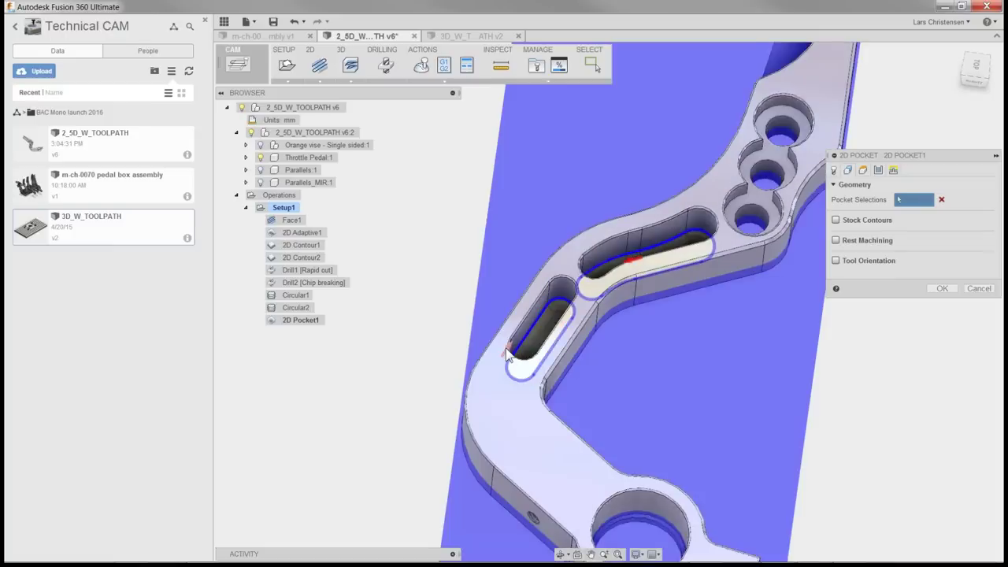
middle_click_drag(585, 348, 621, 355, "shift")
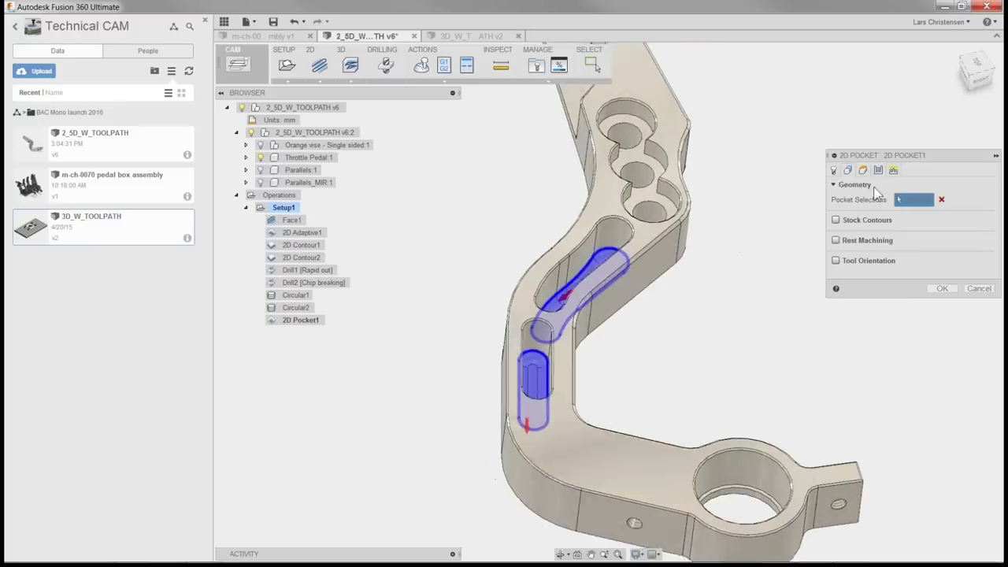
Disable Stock to Leave, enable Multiple Depths with a 1 mm maximum roughing stepdown, and accept the pocket operation
left_click(879, 172)
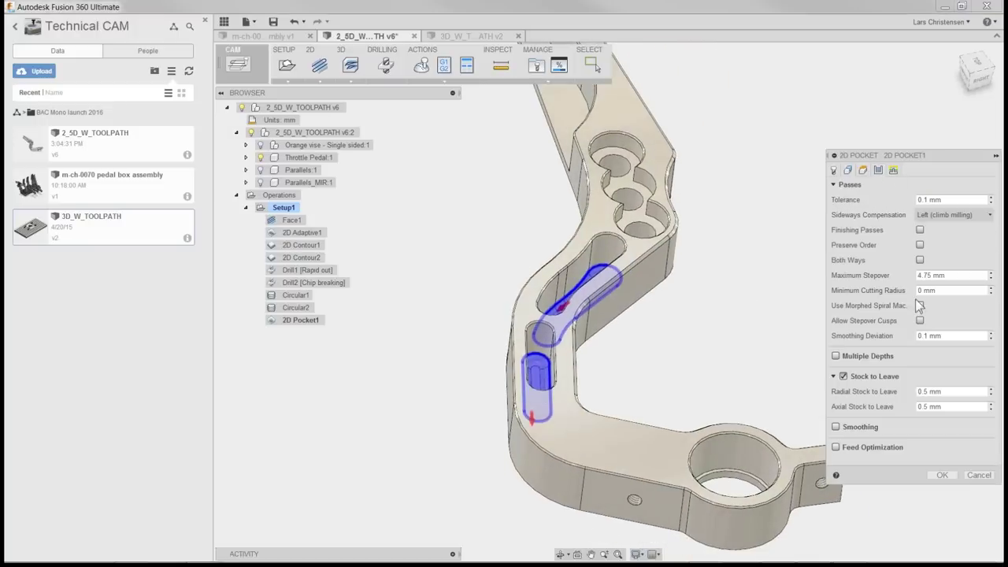
left_click(843, 377)
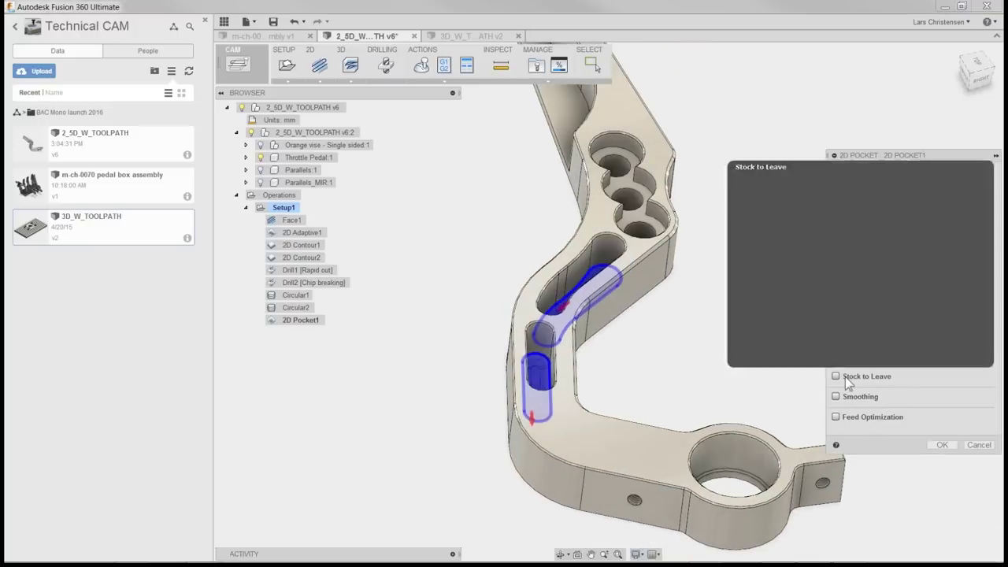
left_click(837, 356)
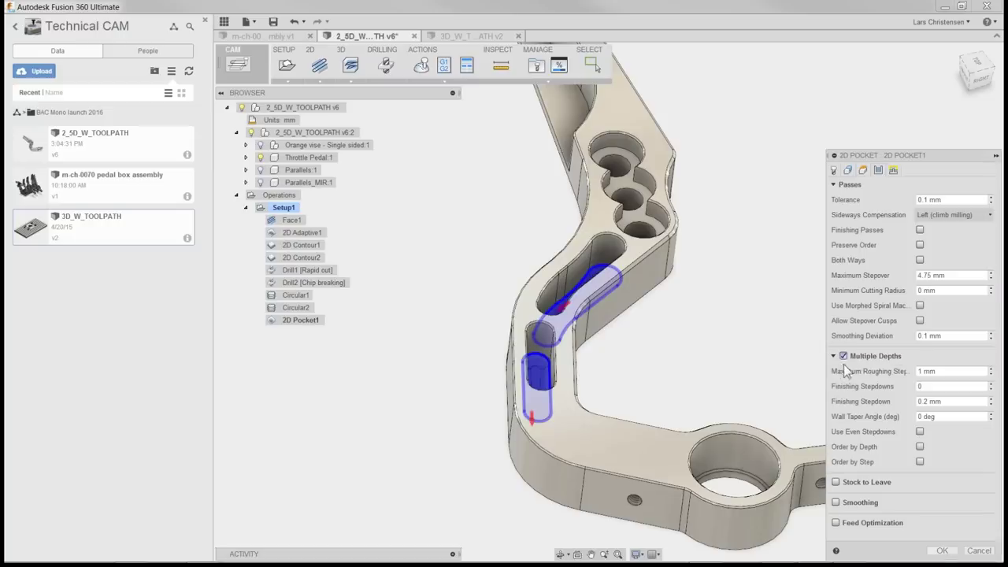
left_click(943, 552)
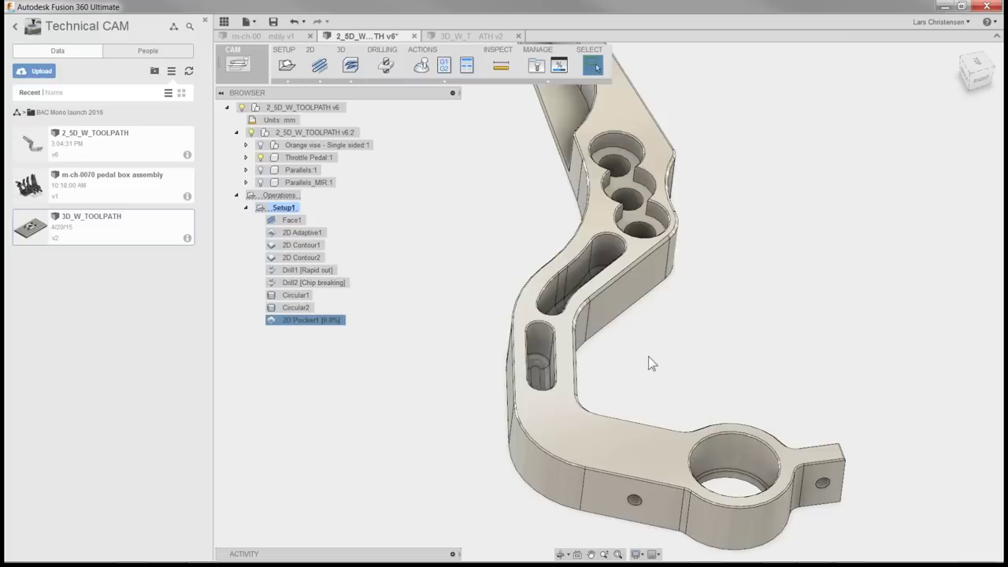
Simulate all of Setup1's toolpaths from facing to the 2D pocket at increased playback speed
middle_click_drag(605, 315, 527, 409, "shift")
left_click(283, 207)
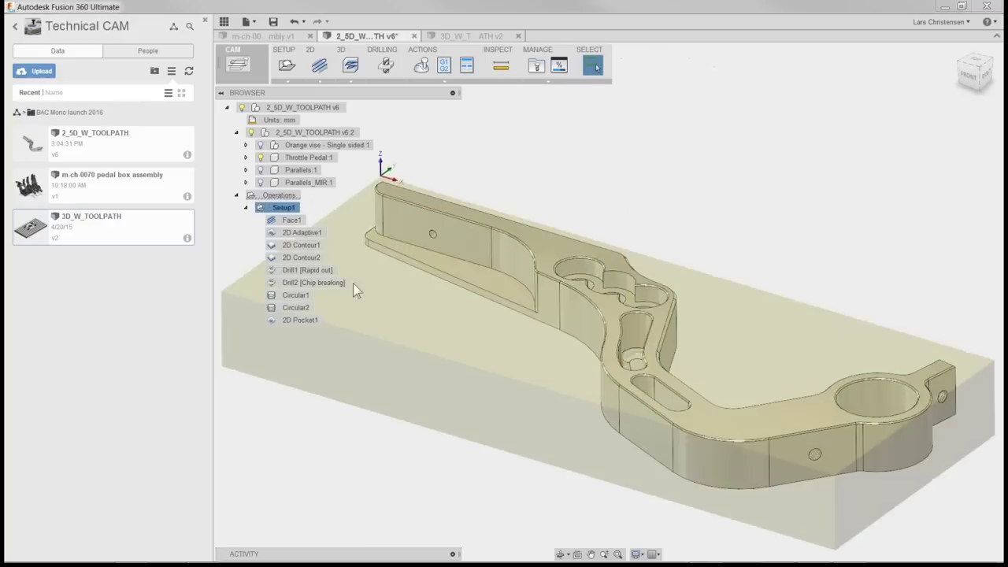
left_click(422, 66)
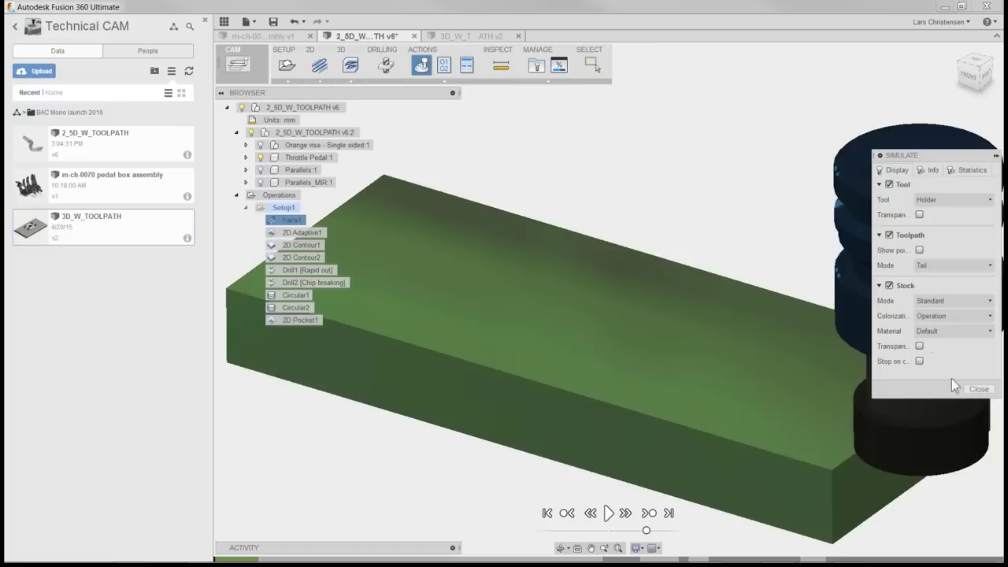
left_click(607, 514)
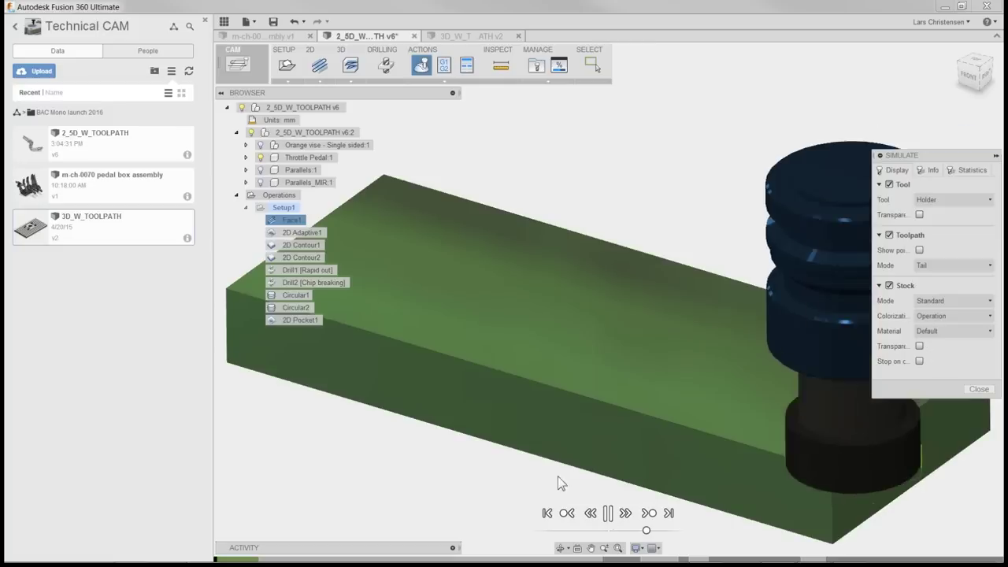
left_click_drag(647, 533, 665, 533)
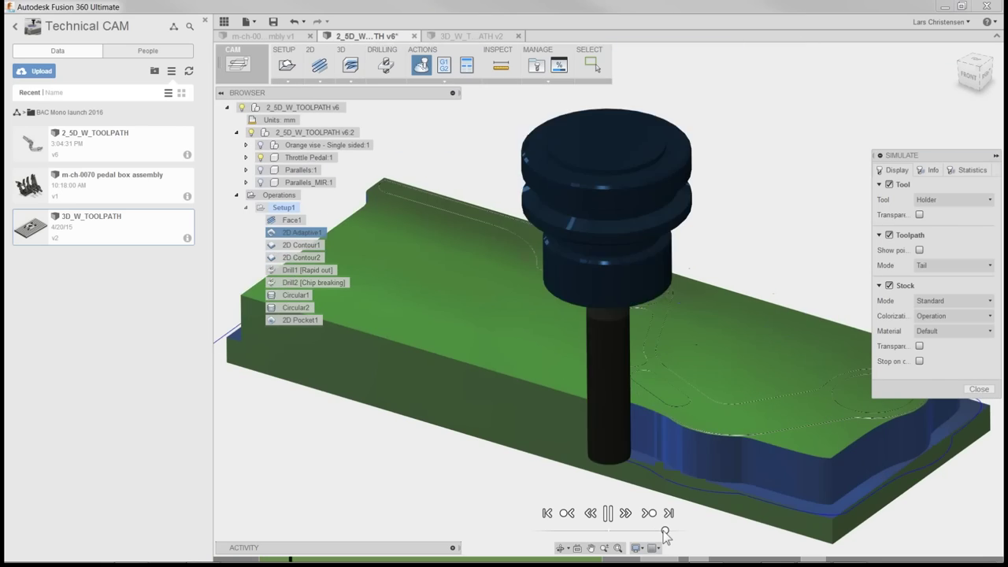
mouse_move(664, 531)
left_mouse_down()
mouse_move(683, 533)
mouse_move(661, 532)
left_mouse_up()
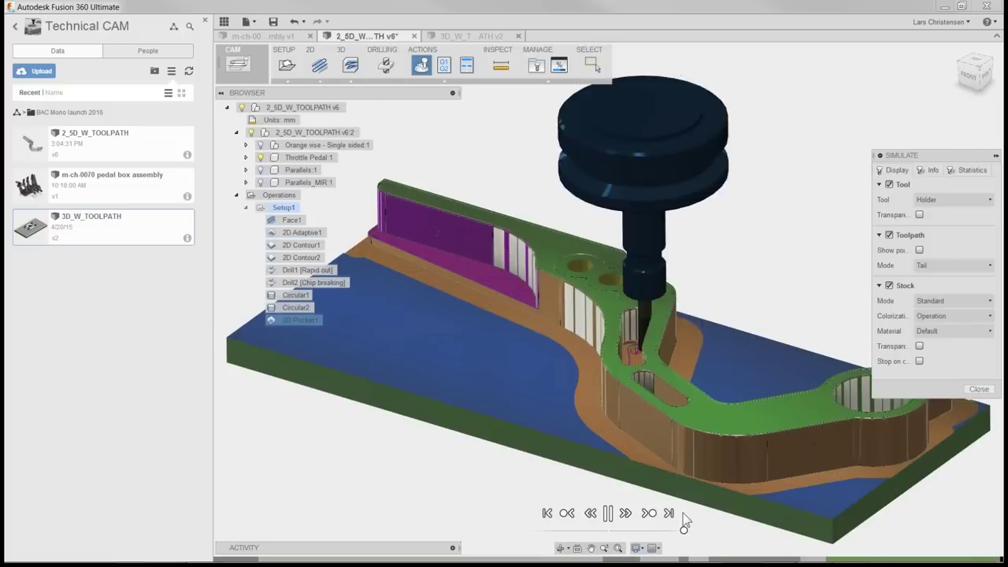
Examine the simulated stock around the slots and large bore from several angles, and close the simulation
middle_click_drag(744, 310, 801, 413, "shift")
scroll(684, 423, "up", 3)
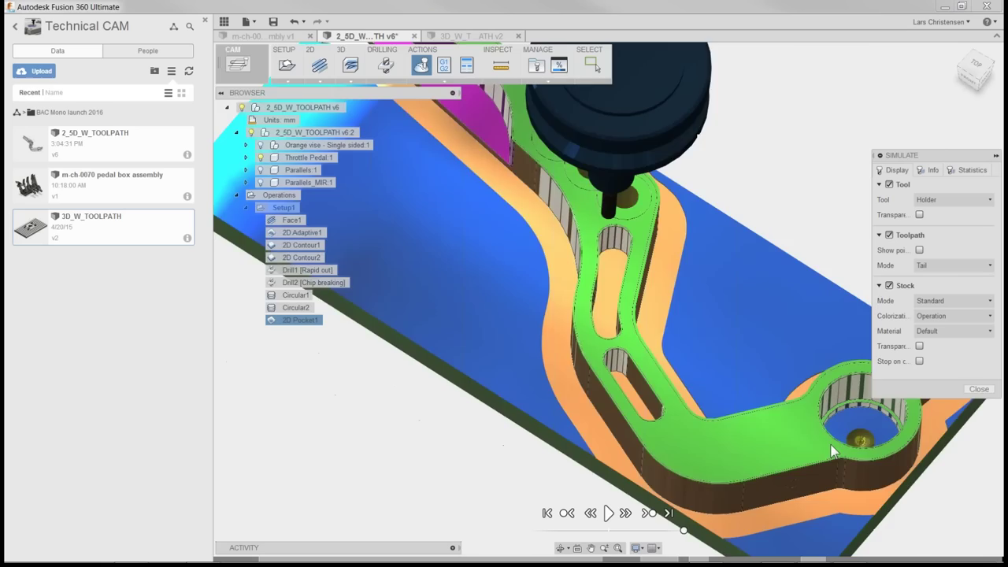
mouse_move(683, 423)
middle_mouse_down("shift")
mouse_move(603, 322)
mouse_move(628, 391)
mouse_move(612, 397)
middle_mouse_up("shift")
scroll(612, 398, "down", 3)
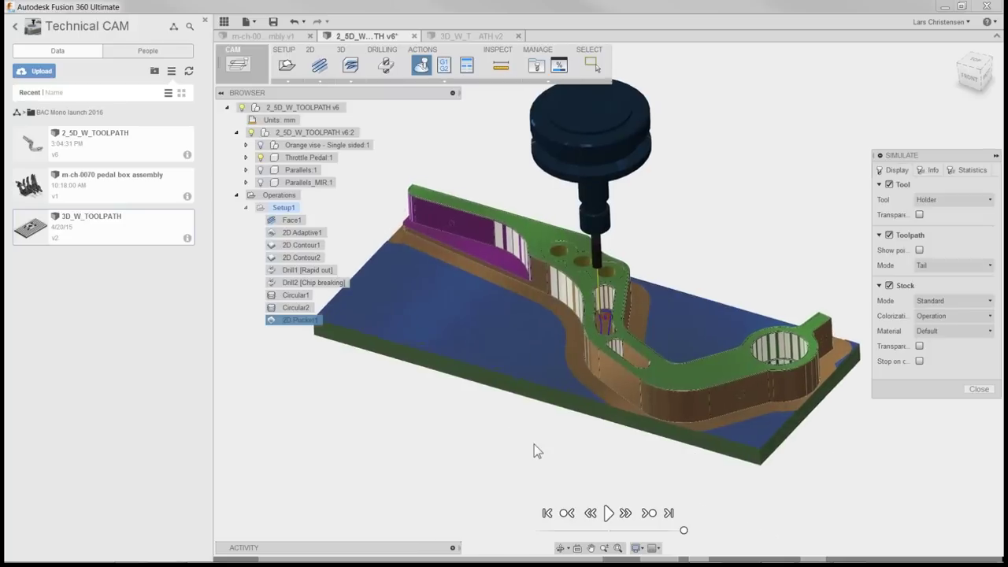
scroll(534, 444, "up", 1)
middle_click_drag(525, 450, 570, 453, "shift")
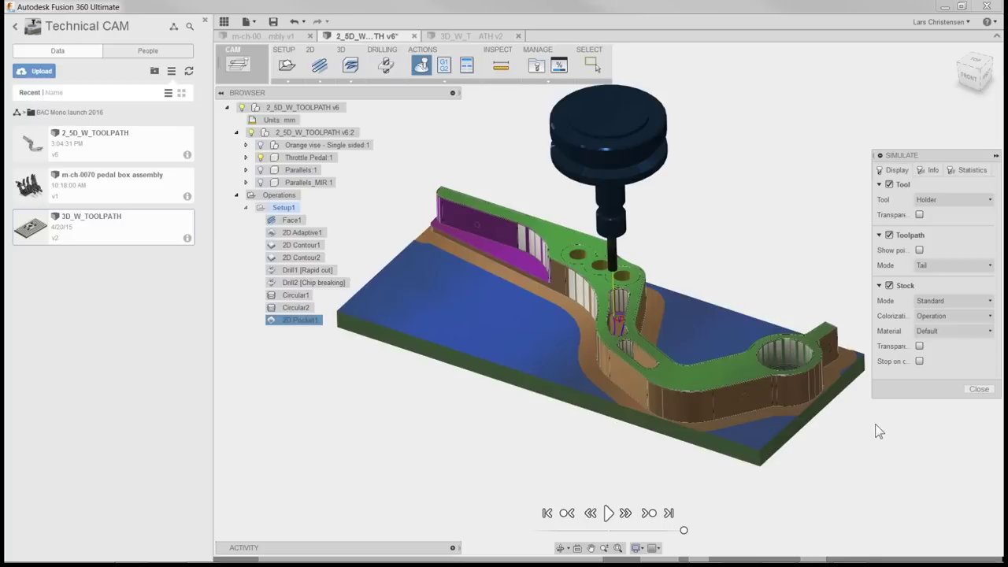
left_click(979, 389)
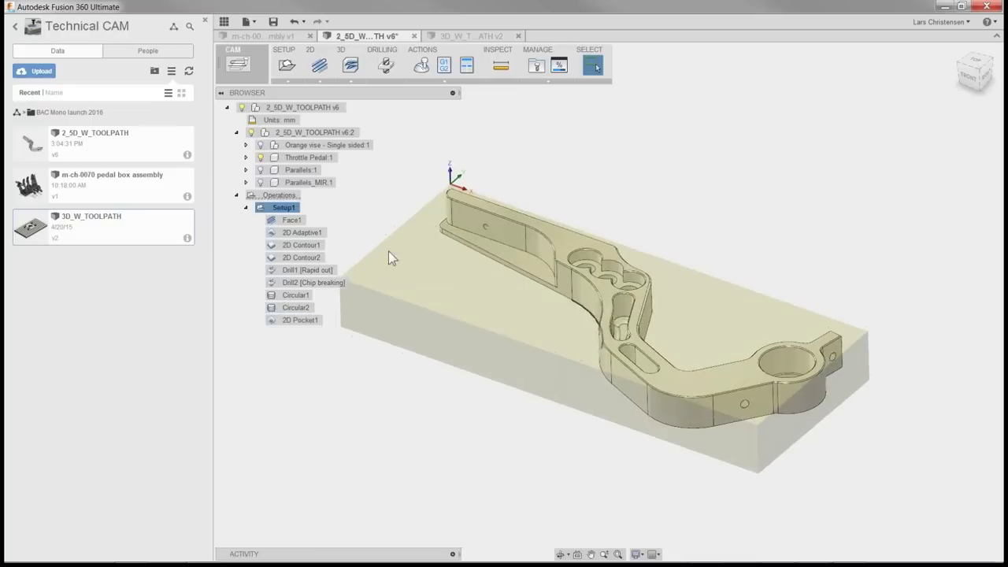
Post process Setup1 and save the NC program to the Desktop as 1001.nc
left_click(283, 208)
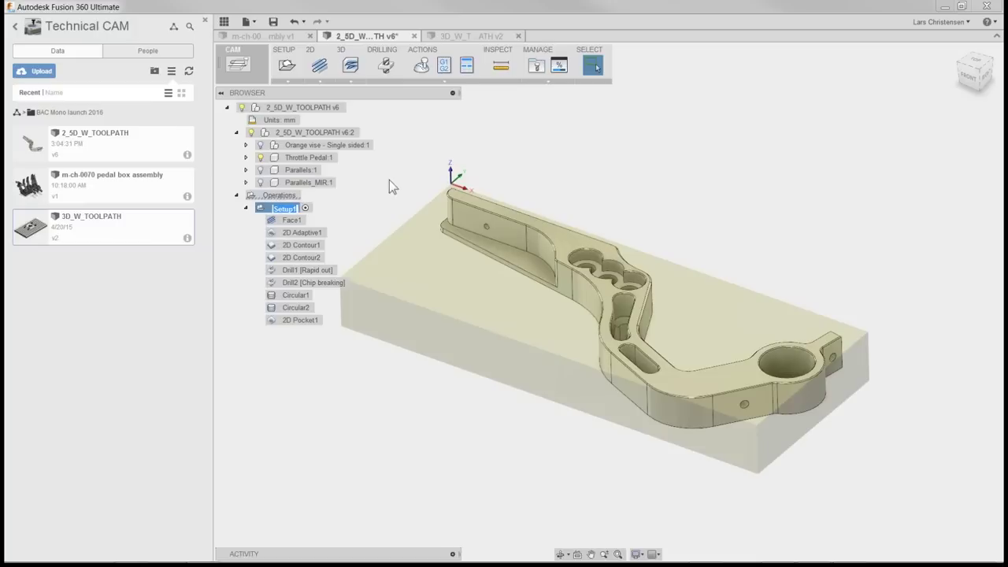
left_click(443, 70)
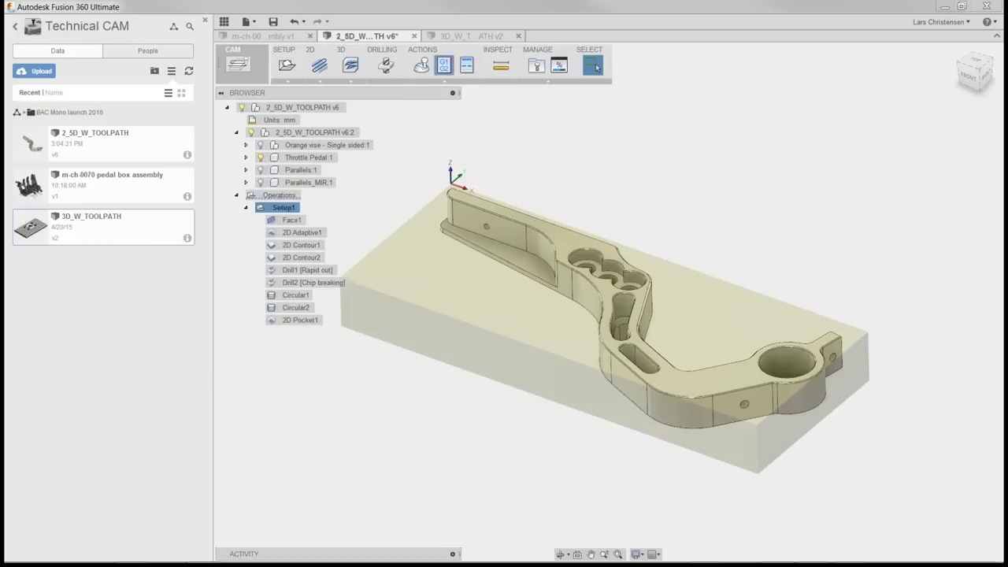
left_click(296, 354)
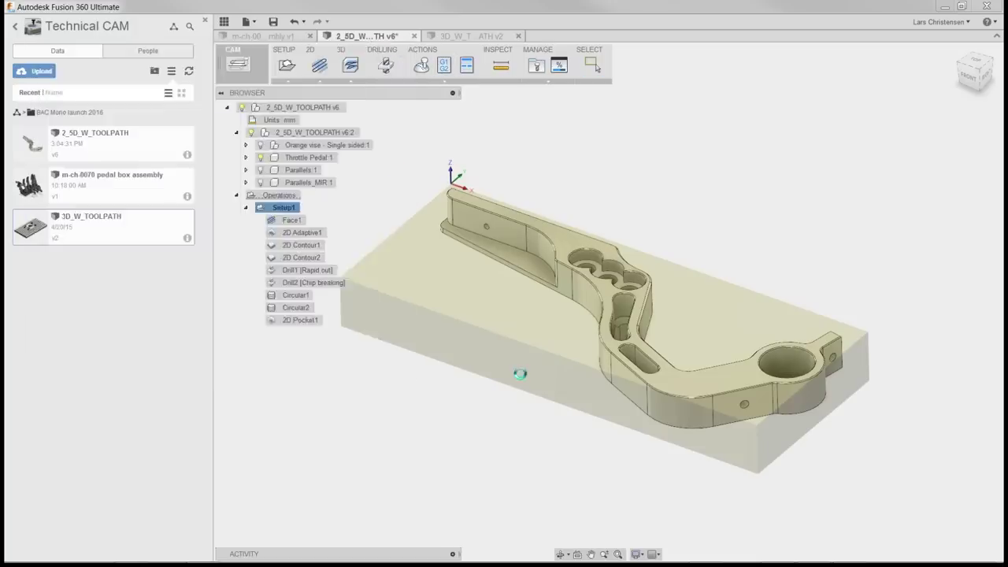
left_click(265, 129)
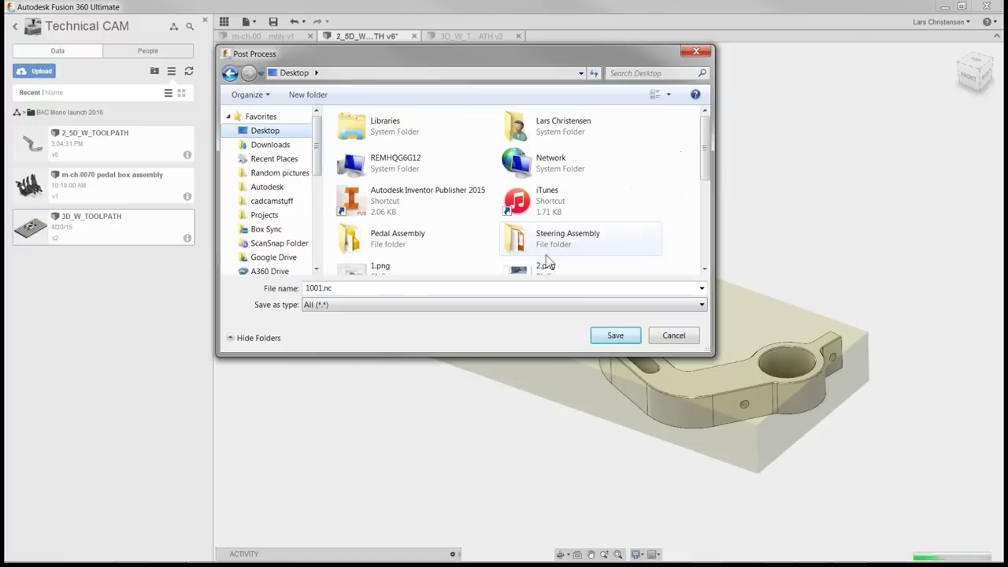
left_click(615, 337)
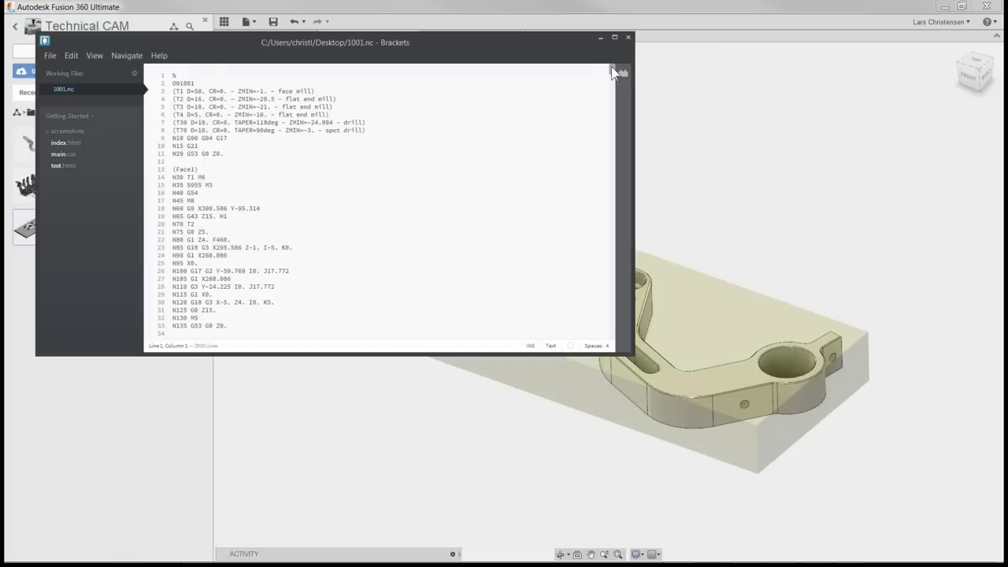
Look through the G-code in 1001.nc and close the Brackets editor
left_click_drag(613, 73, 612, 176)
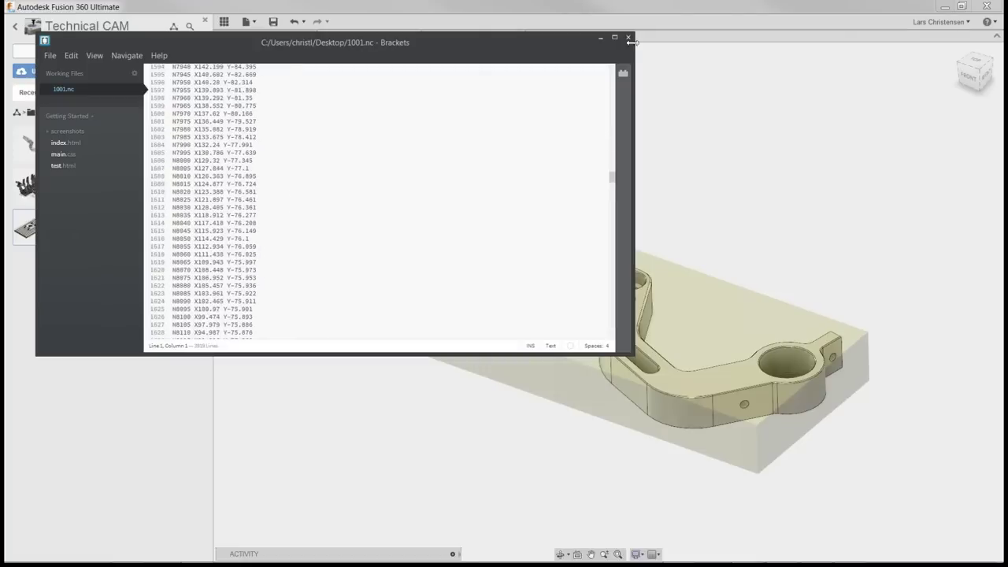
left_click(628, 38)
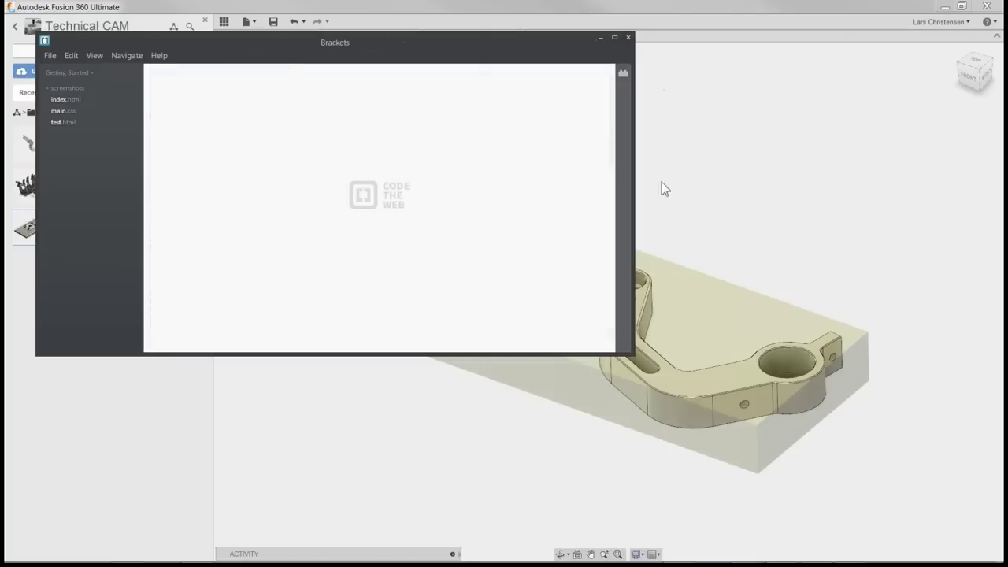
left_click(629, 38)
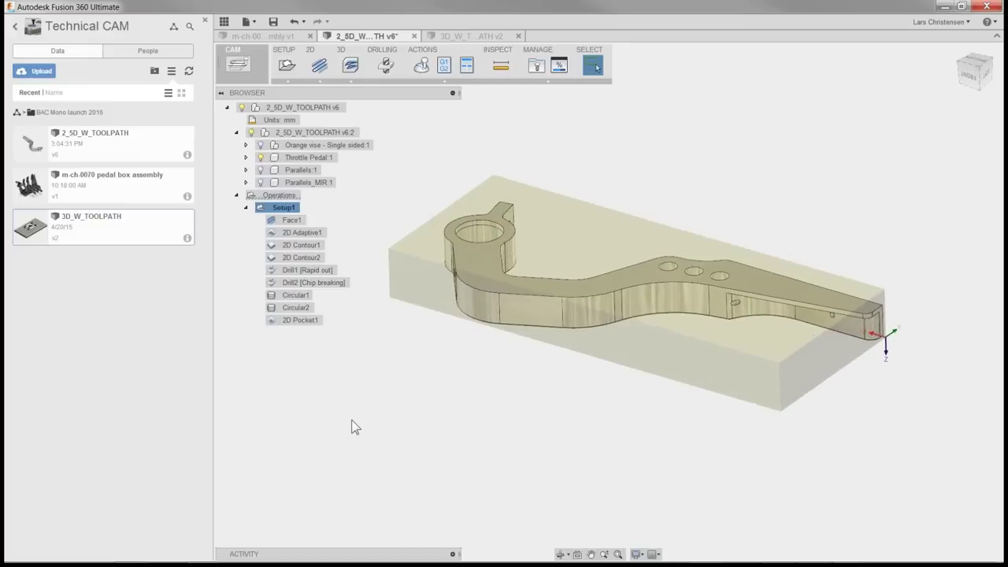
Create a second setup with the throttle pedal body as its model
left_click(424, 143)
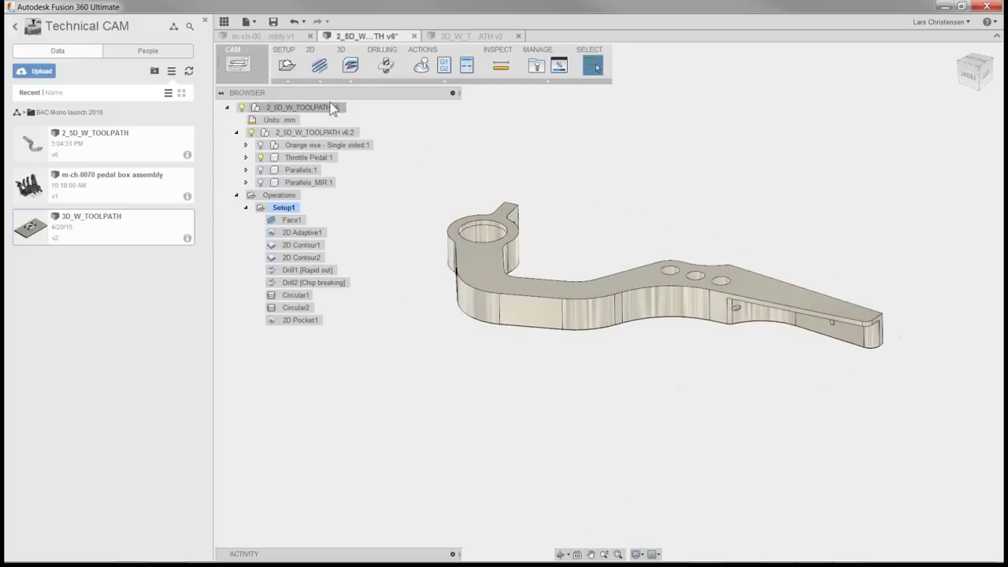
left_click(285, 65)
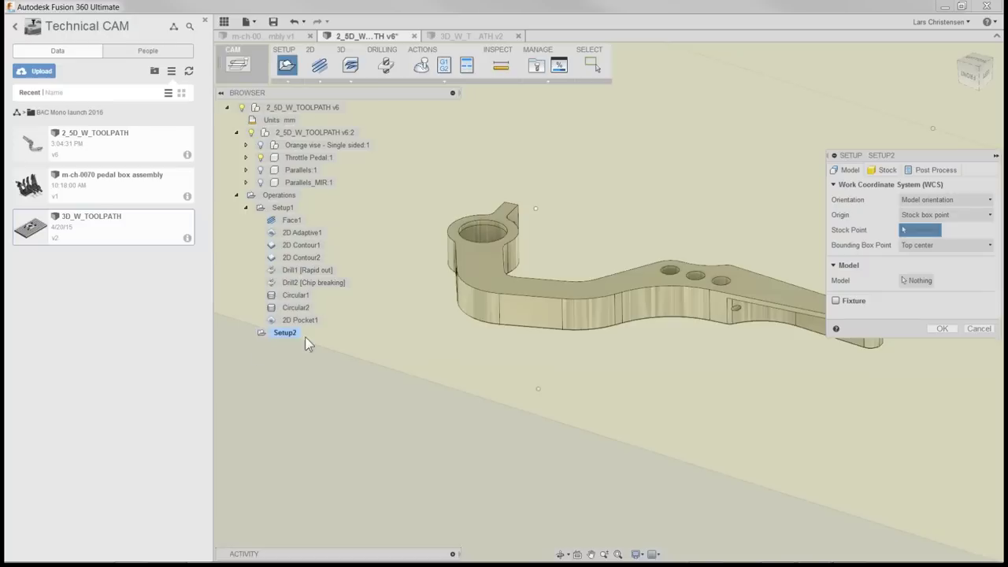
left_click(926, 281)
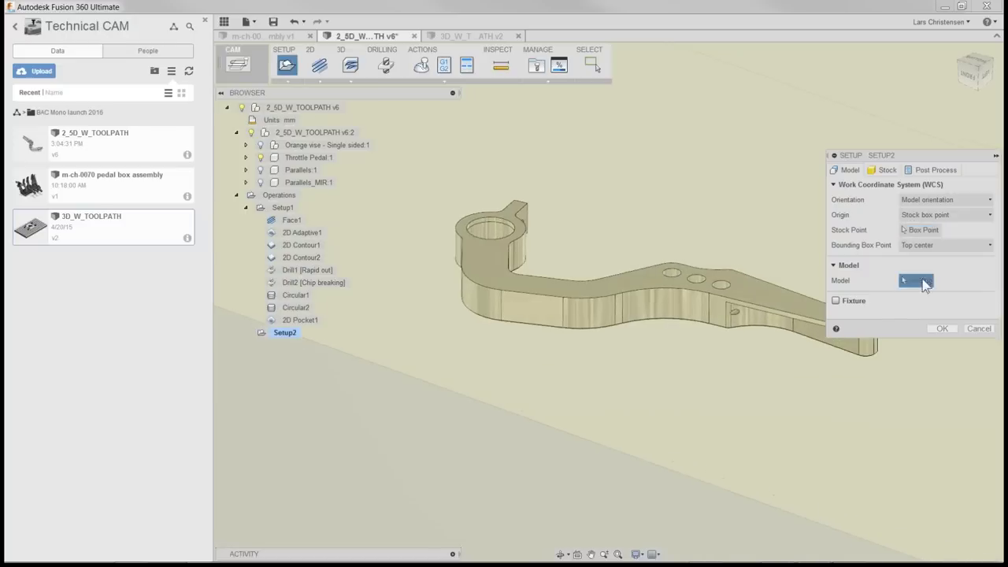
left_click(763, 306)
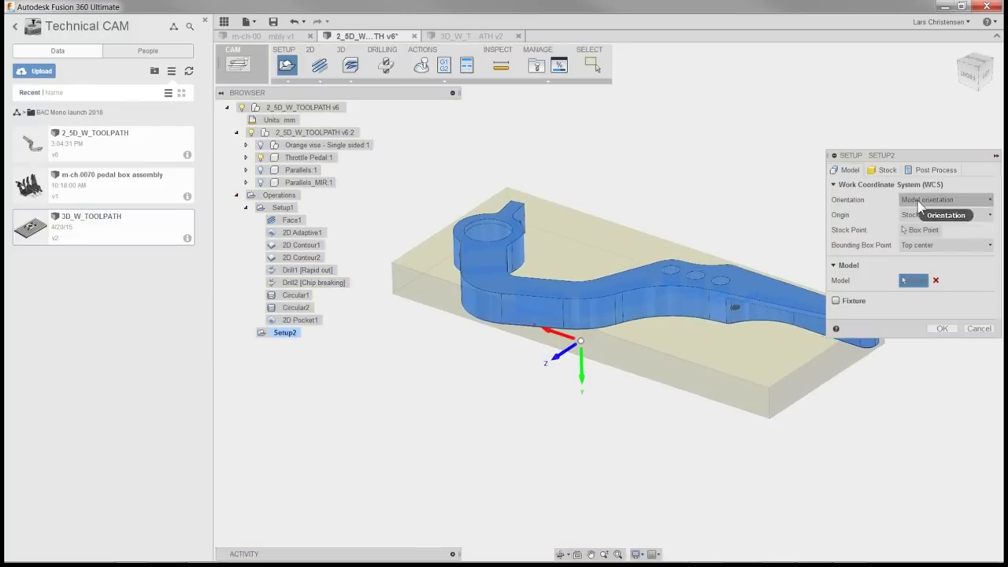
Set the orientation to Select Z axis/plane & X axis and use the pedal's flat back face for the Z axis
left_click(905, 201)
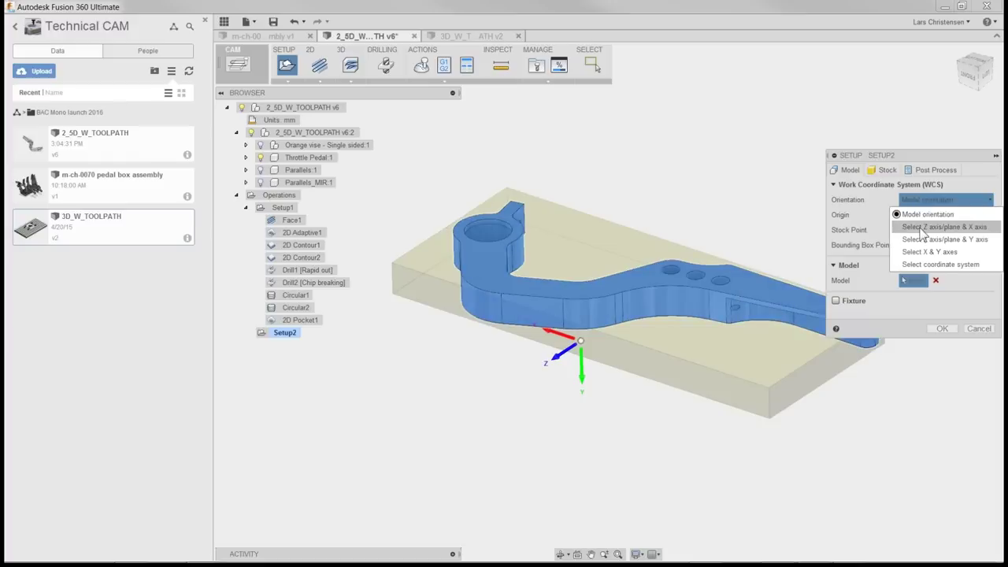
left_click(921, 229)
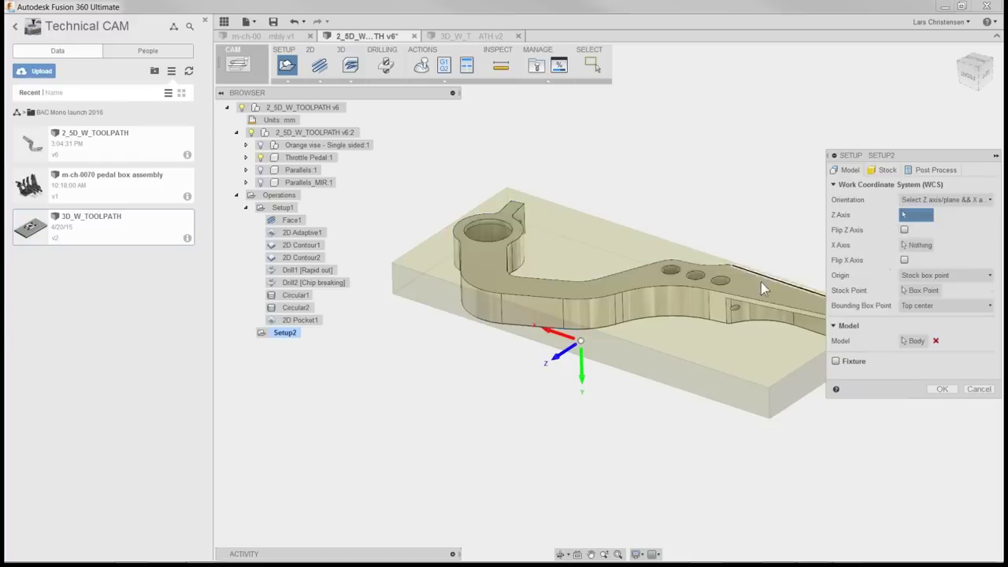
left_click(758, 293)
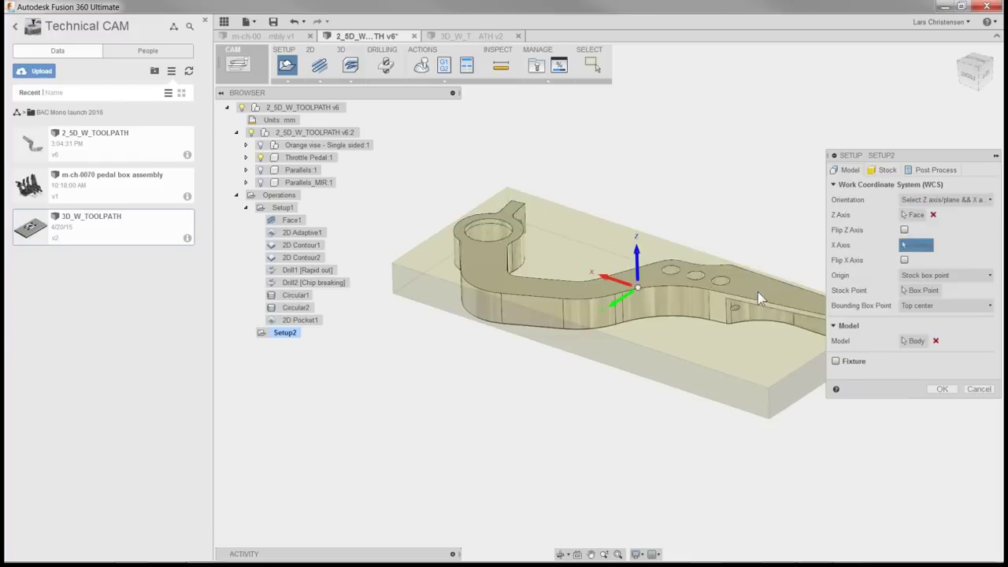
middle_click_drag(758, 292, 740, 386, "shift")
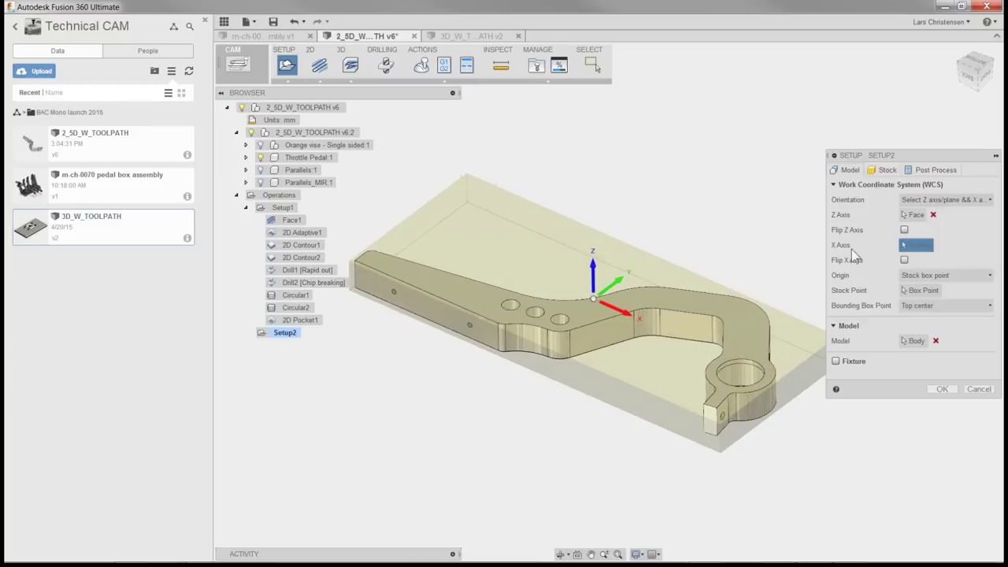
Set the origin to a selected point at the large bore's circular edge and accept the second setup
left_click(928, 277)
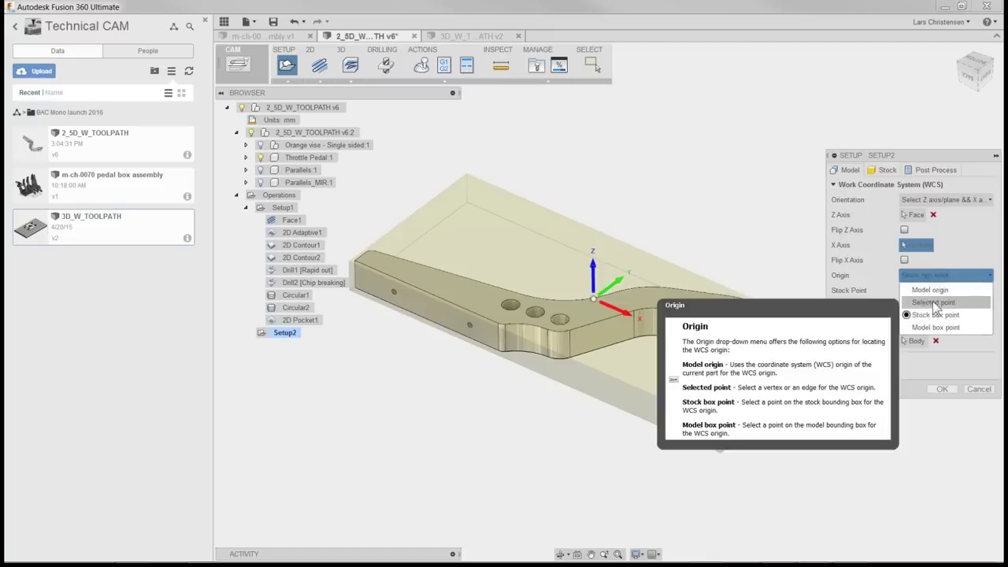
left_click(932, 303)
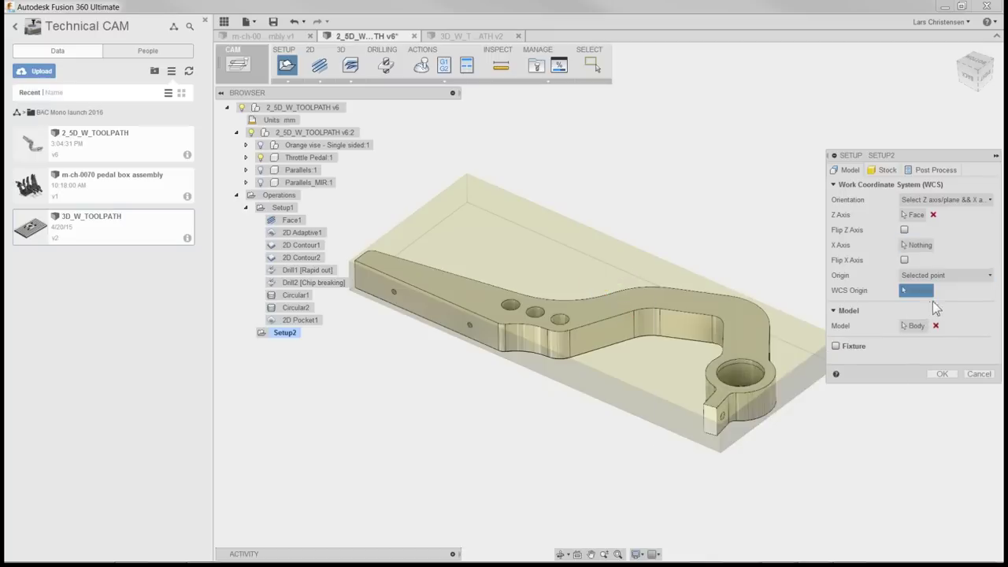
left_click(742, 375)
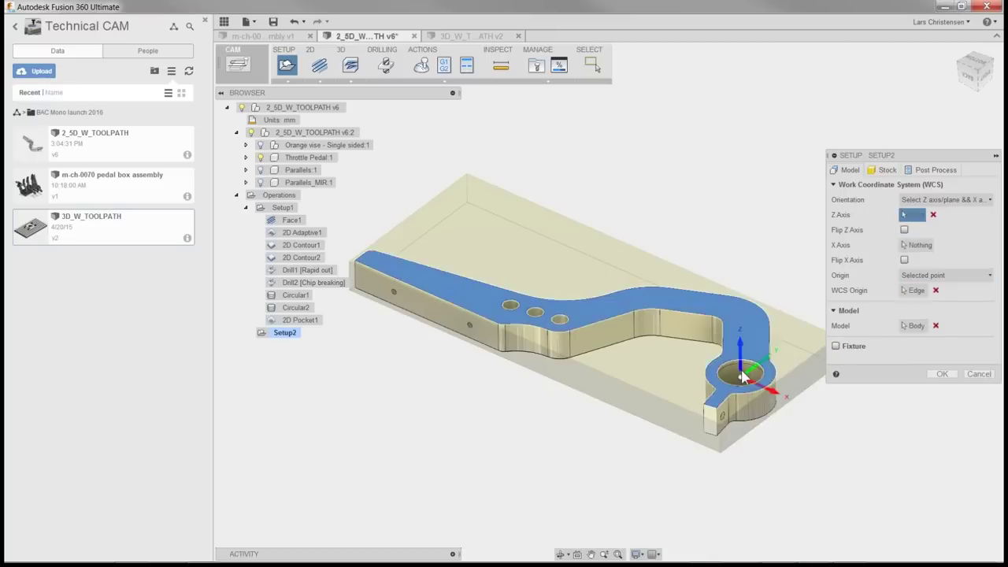
middle_click_drag(821, 460, 795, 459, "shift")
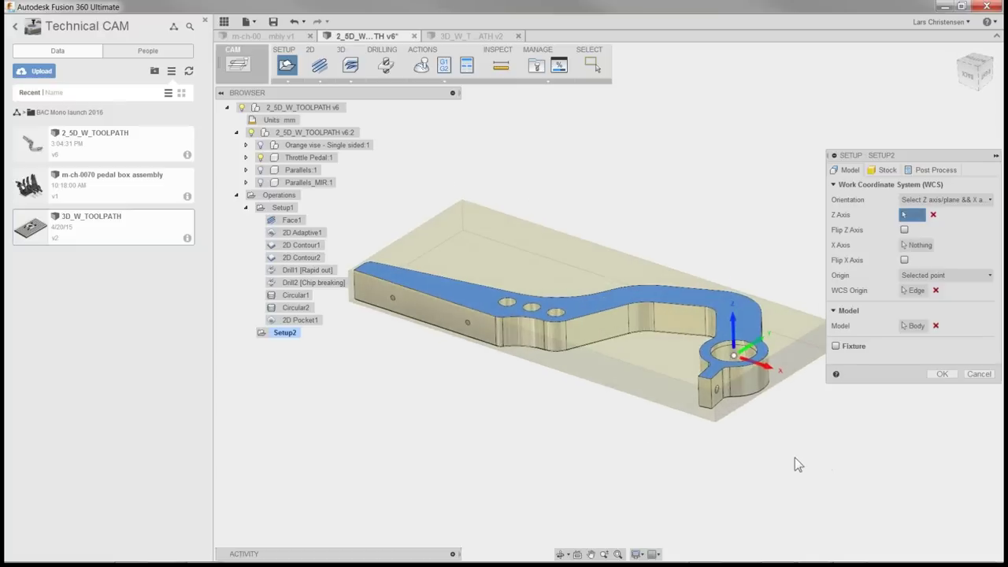
left_click(940, 375)
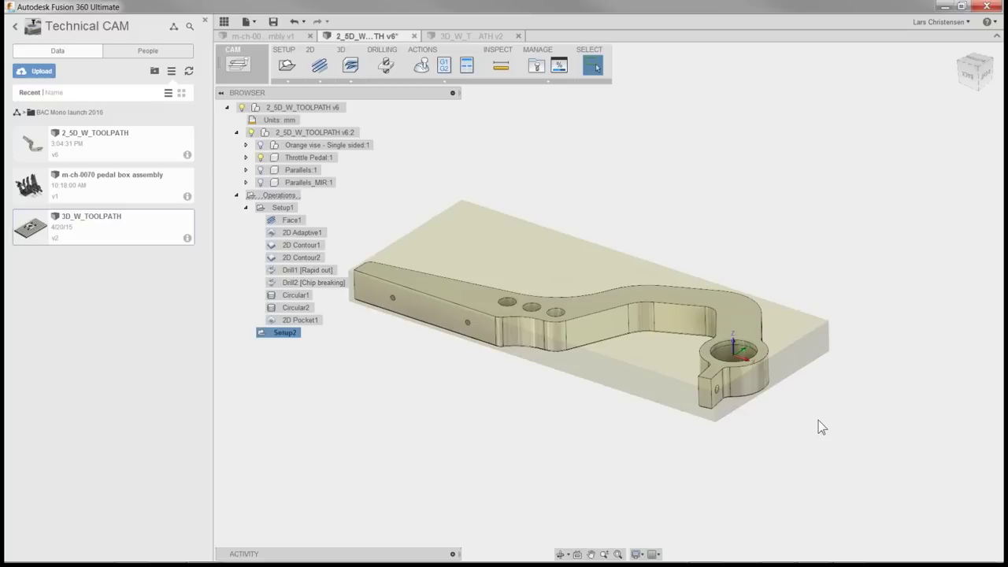
Add a Face operation to Setup2 using the #1 Ø50 mm face mill and accept it
left_click(319, 66)
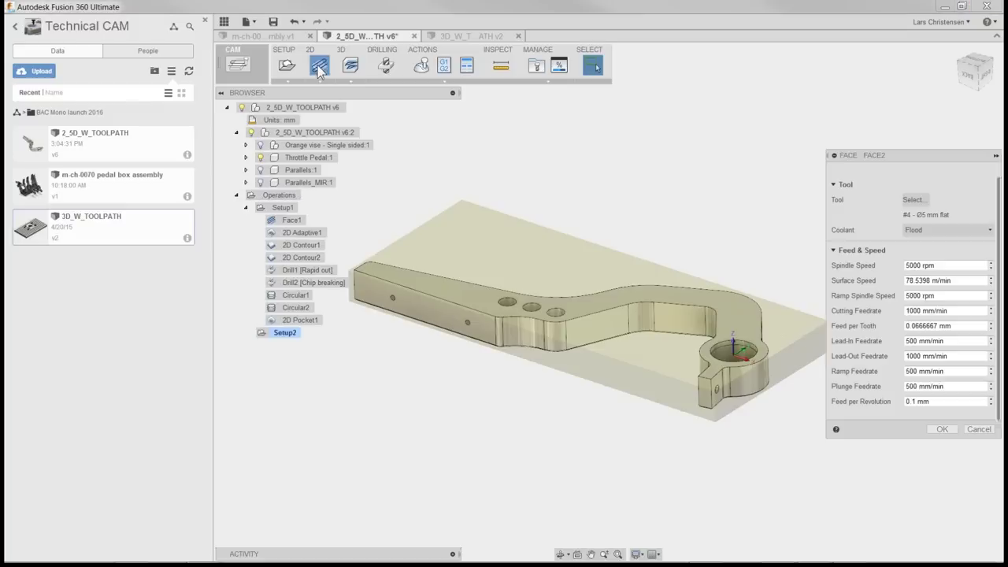
left_click(912, 200)
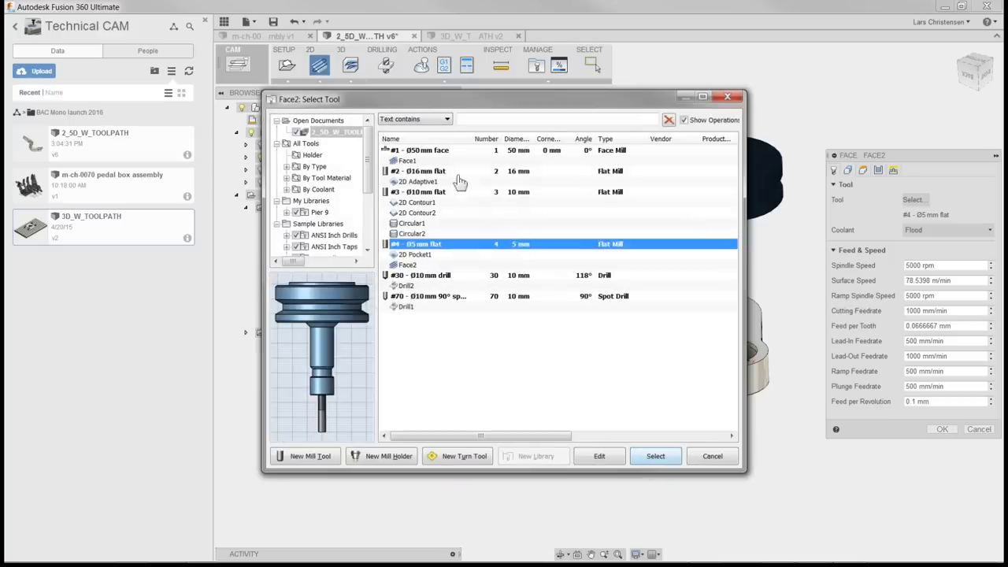
left_click(425, 151)
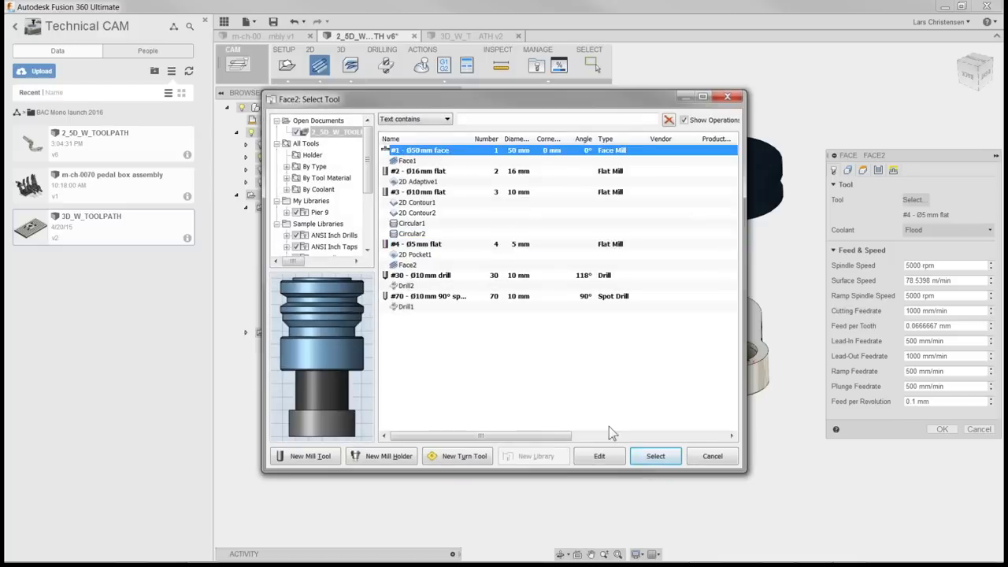
left_click(655, 456)
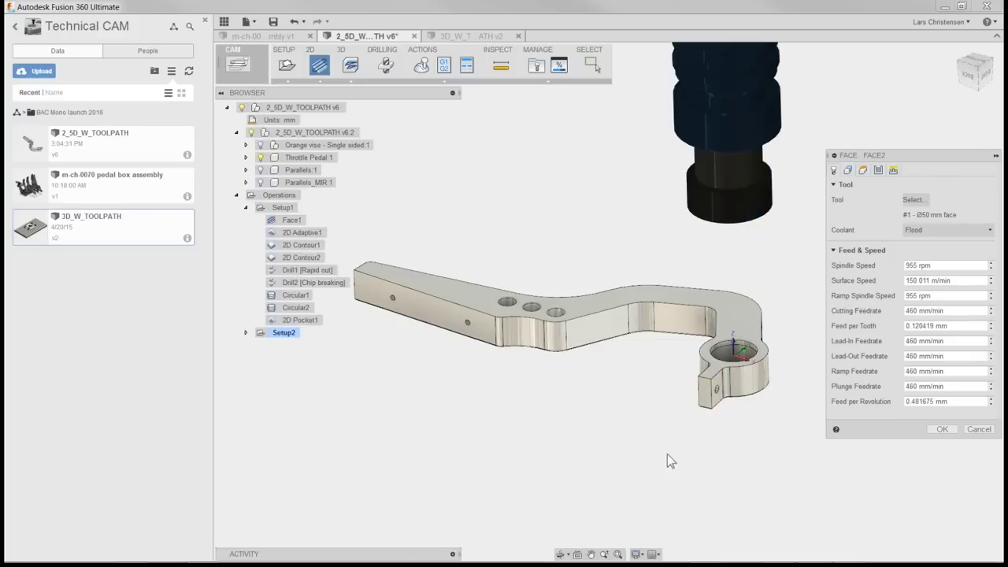
left_click(942, 430)
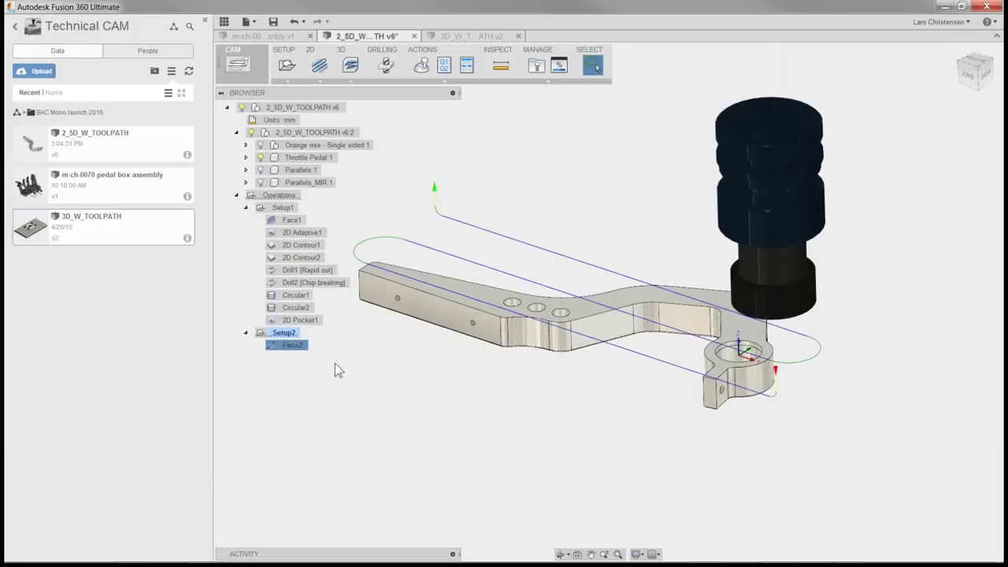
Simulate the toolpaths of Setup1 and Setup2 together, playing the stock removal through the back-side facing
left_click(282, 208)
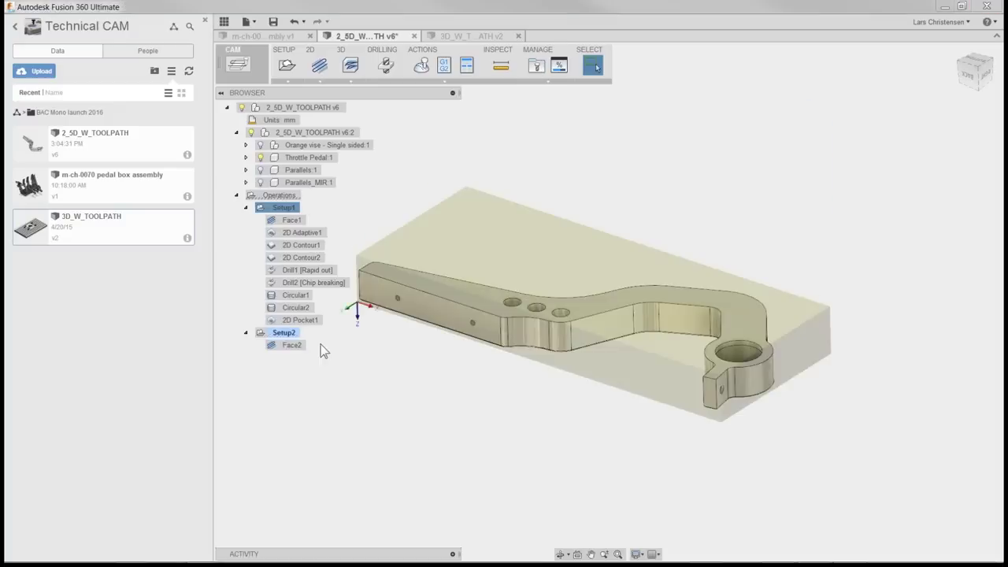
left_click(283, 333, "ctrl")
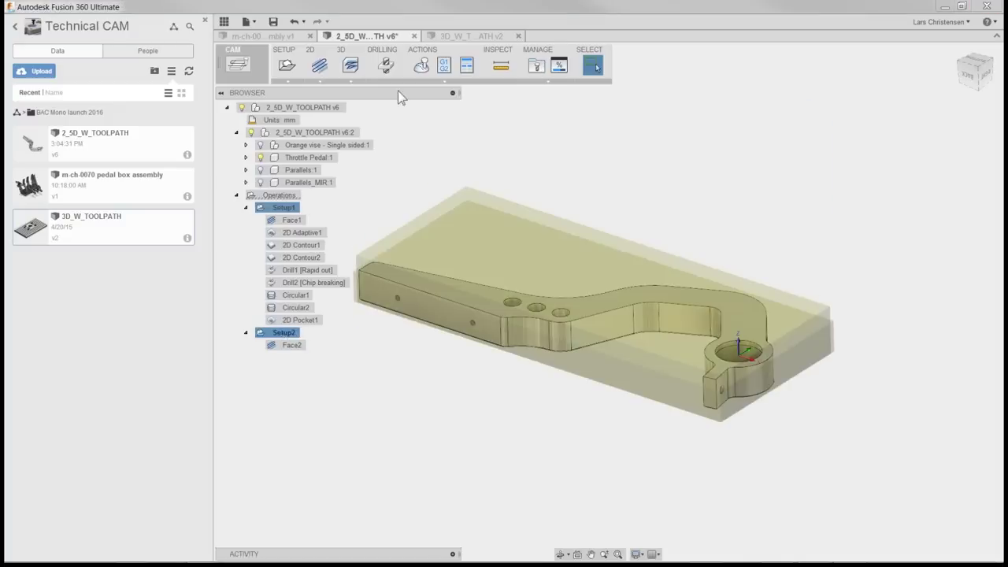
left_click(418, 70)
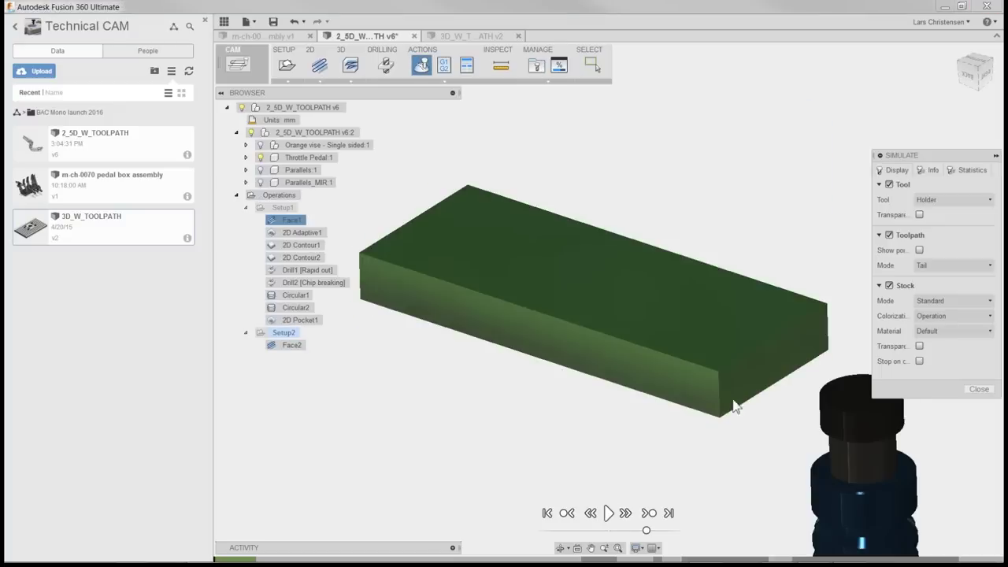
left_click(608, 513)
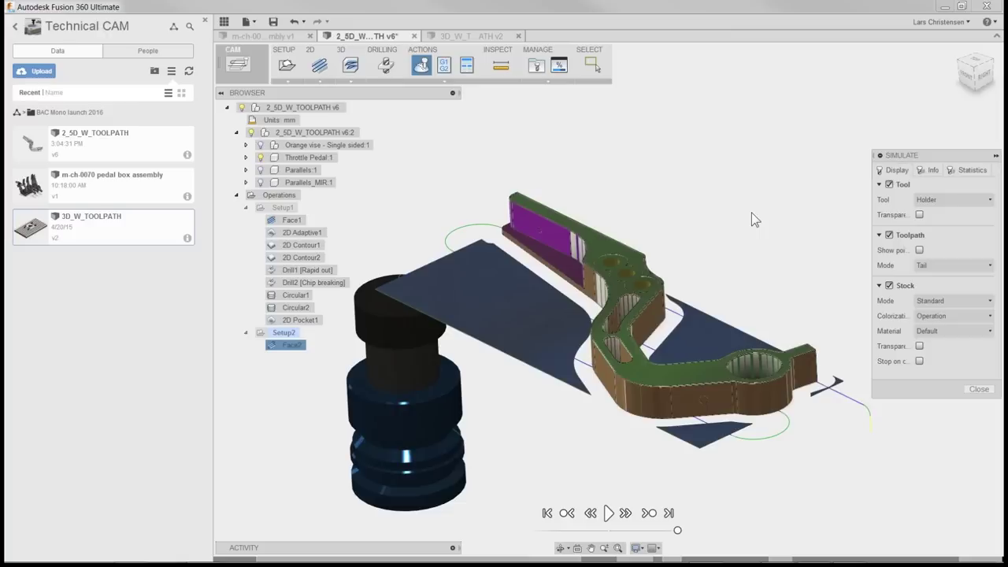
left_click(979, 389)
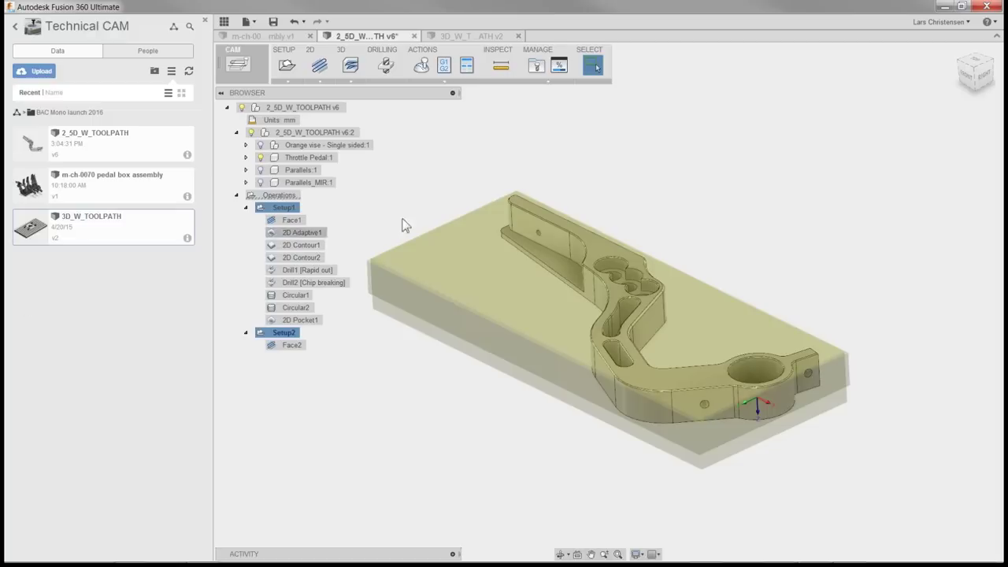
left_click(709, 140)
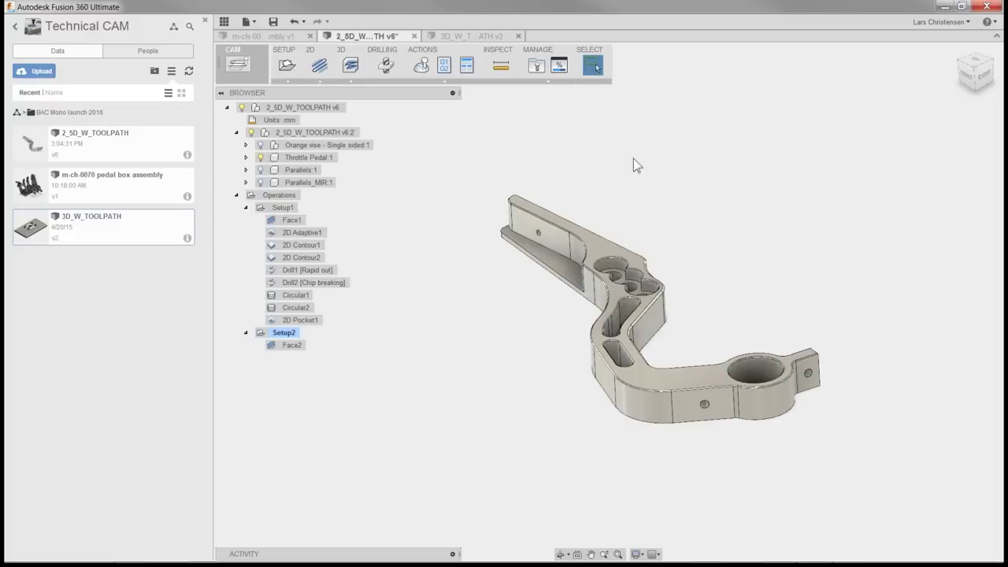
Show the Parallels_MIR, Parallels and Orange vise components around the throttle pedal
middle_click_drag(664, 209, 637, 220, "shift")
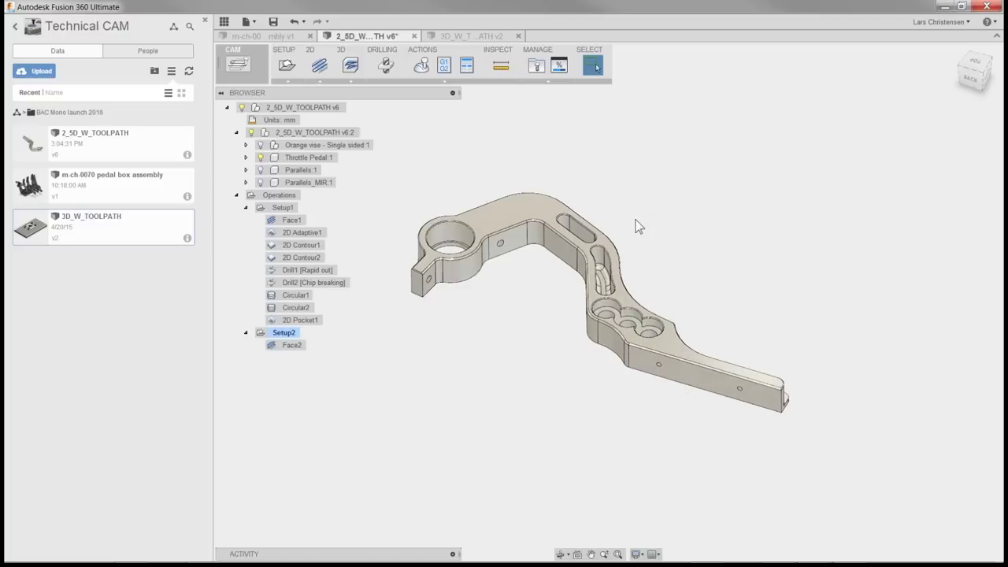
left_click(260, 182)
left_click(260, 170)
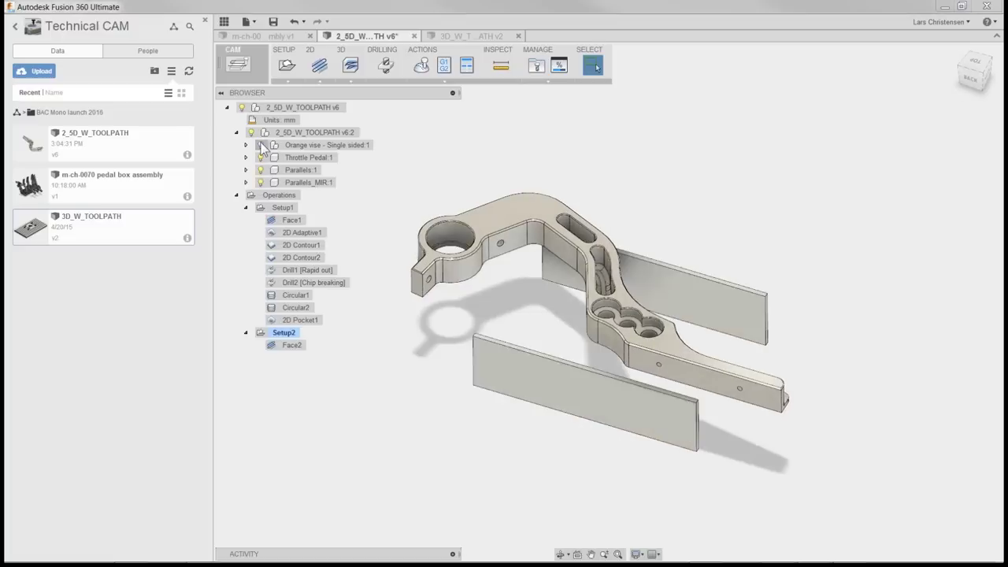
left_click(261, 145)
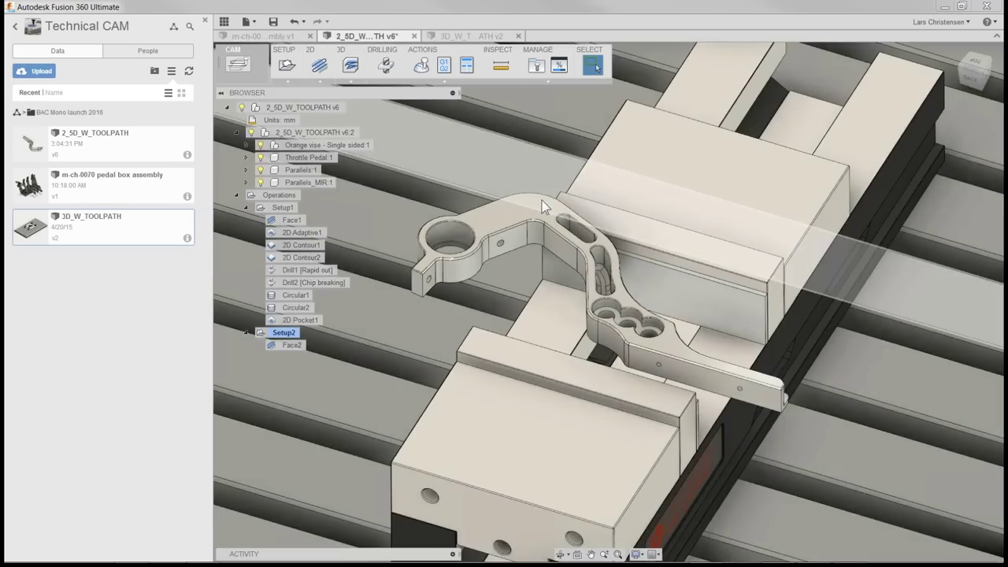
Examine how the throttle pedal sits between the vise jaws and parallels from the opposite side
middle_click_drag(542, 200, 623, 257, "shift")
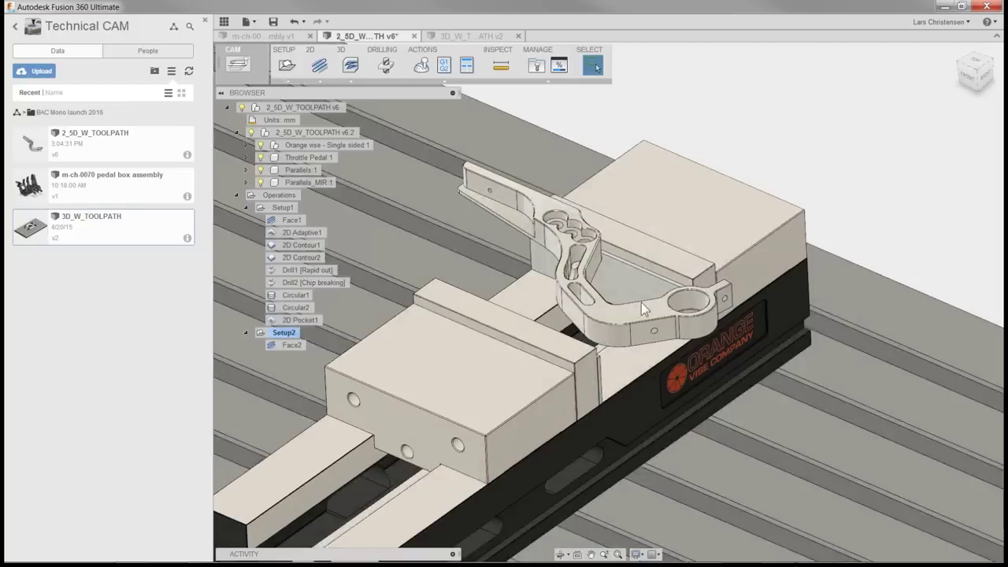
scroll(622, 293, "down", 2)
scroll(598, 272, "down", 1)
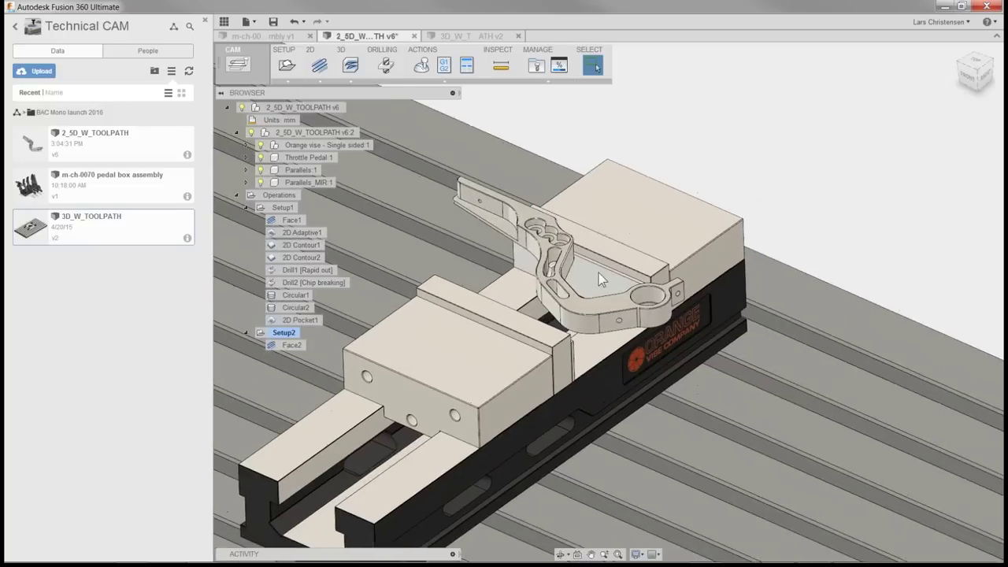
scroll(598, 272, "down", 1)
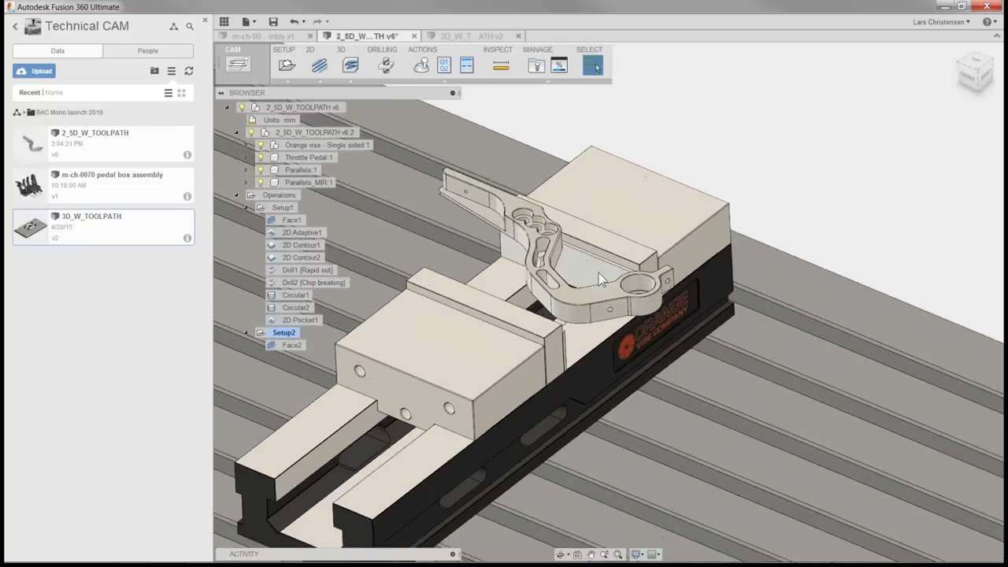
middle_click_drag(599, 277, 586, 277)
scroll(587, 277, "down", 1)
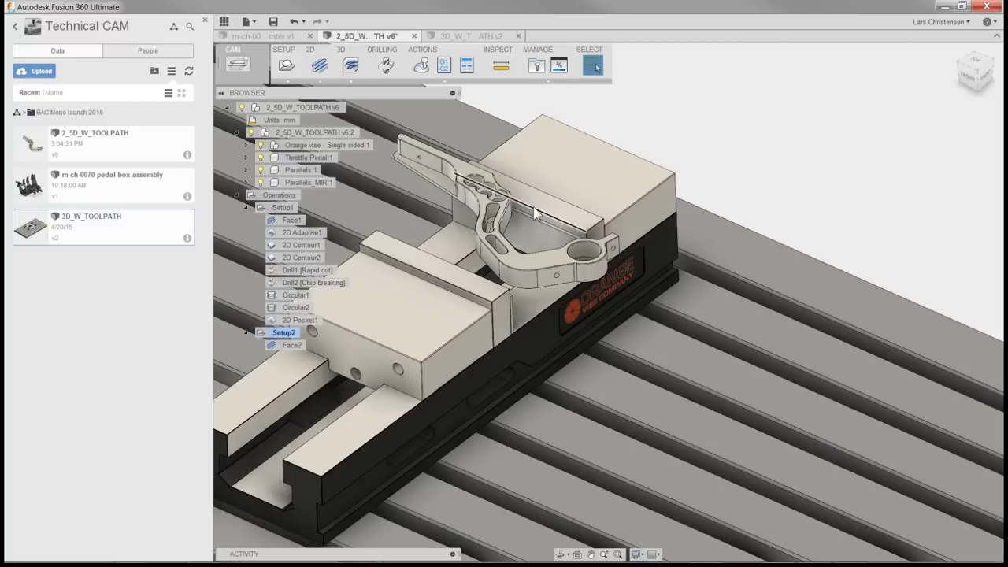
middle_click_drag(534, 210, 501, 252, "shift")
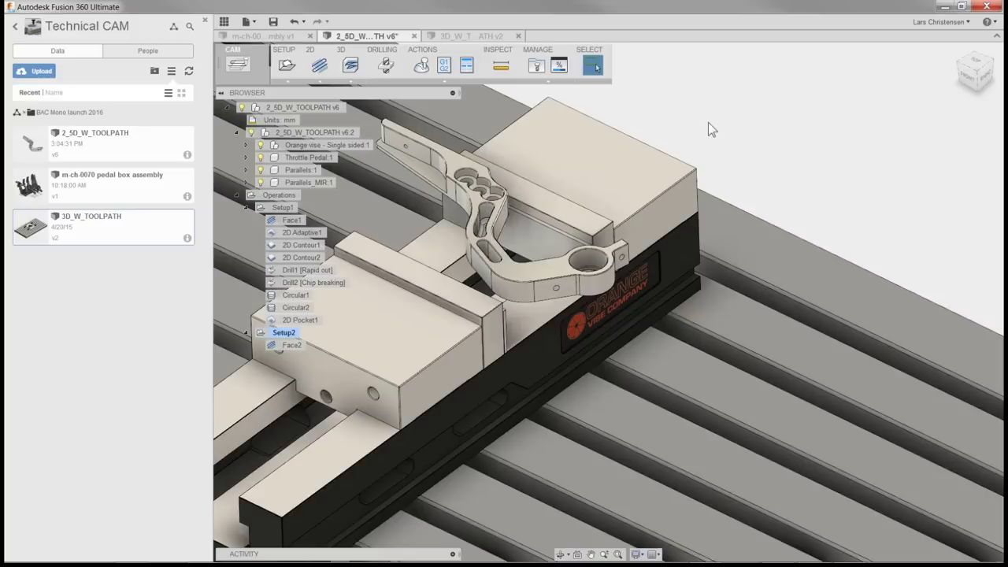
scroll(716, 122, "up", 1)
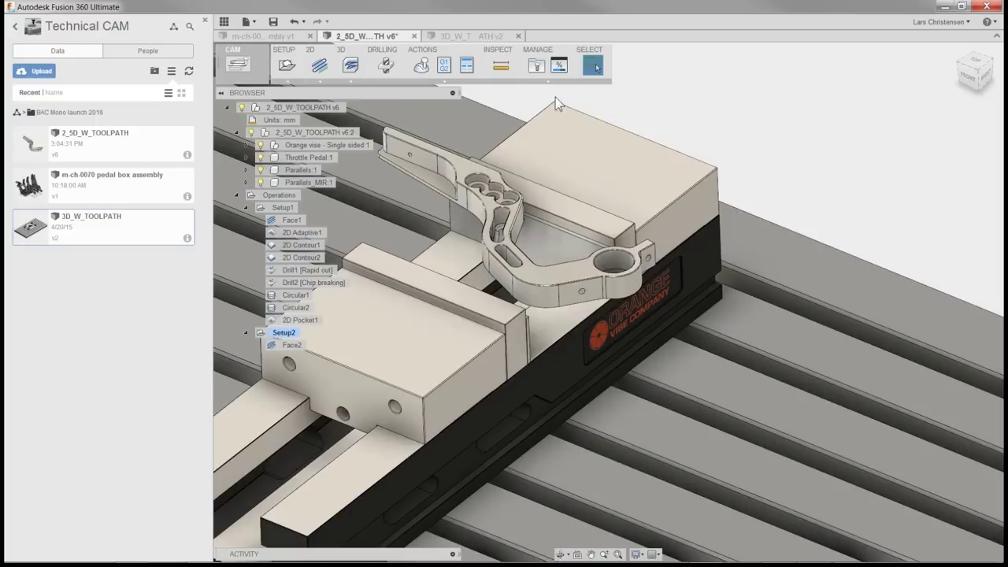
Look through the tools and sample libraries in the Tool Library and start a new mill tool
left_click(539, 66)
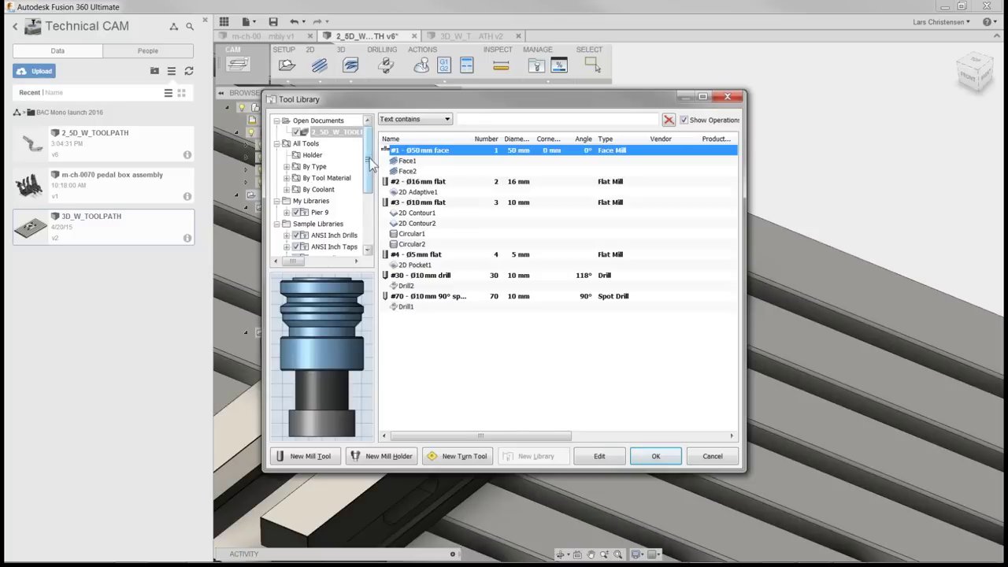
left_click_drag(370, 164, 370, 228)
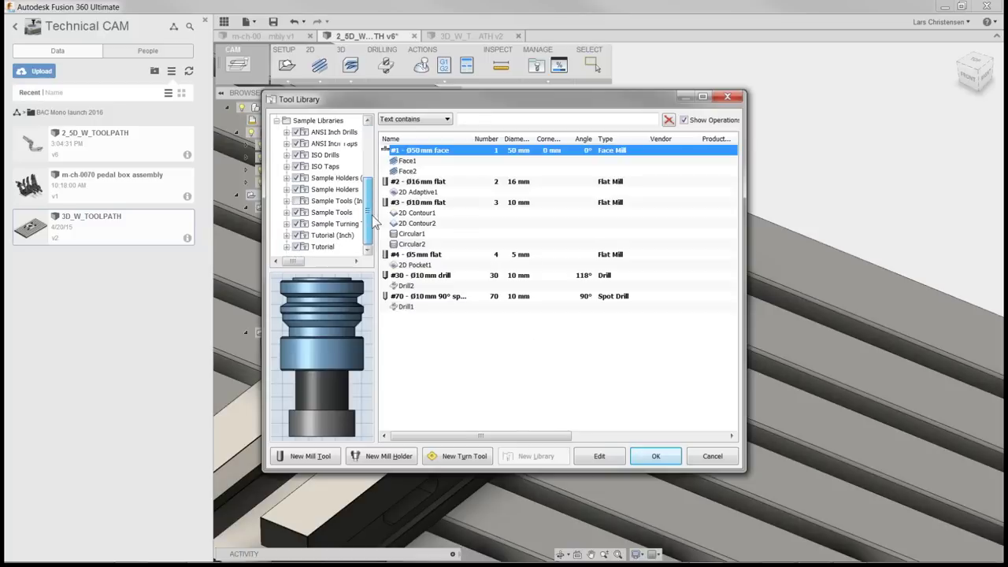
left_click(423, 257)
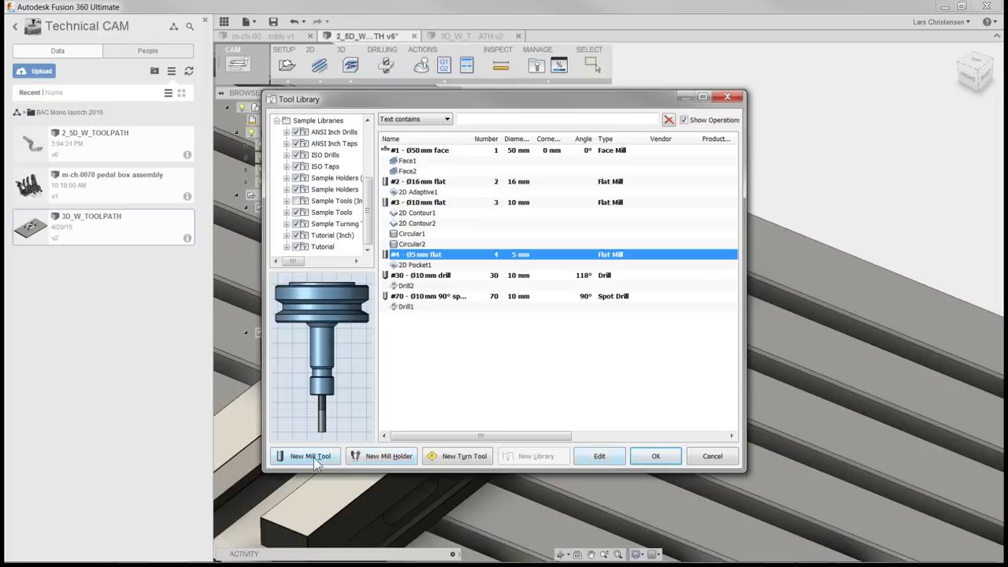
left_click(628, 411)
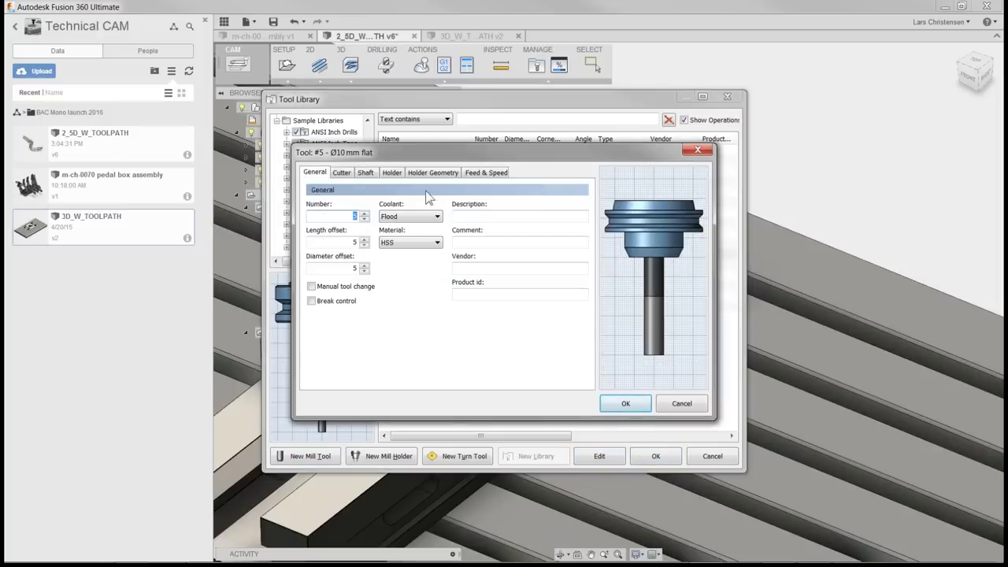
Try the Flat Mill, Ball Mill and Radius Mill cutter types on the new tool
left_click(356, 175)
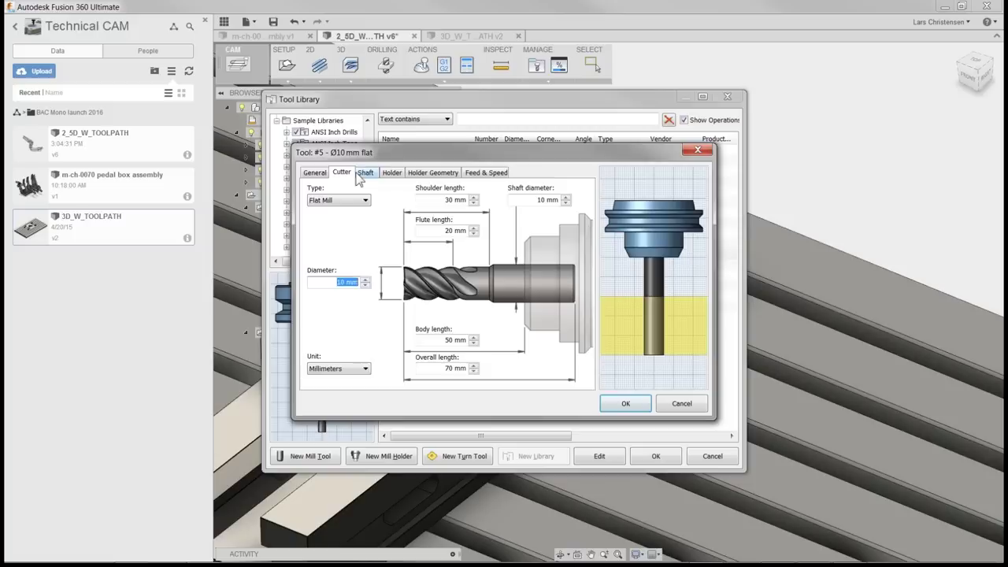
left_click(350, 202)
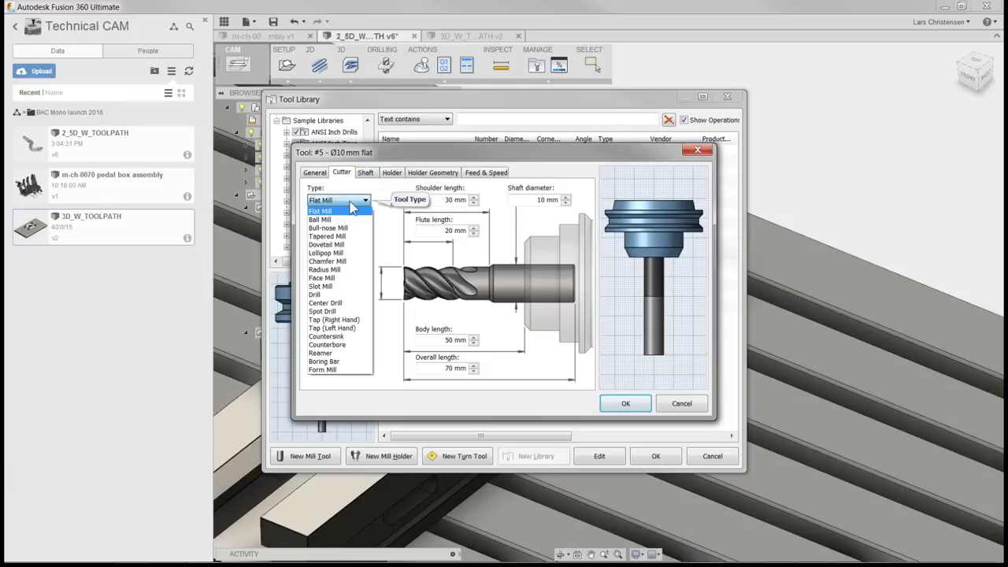
left_click(350, 210)
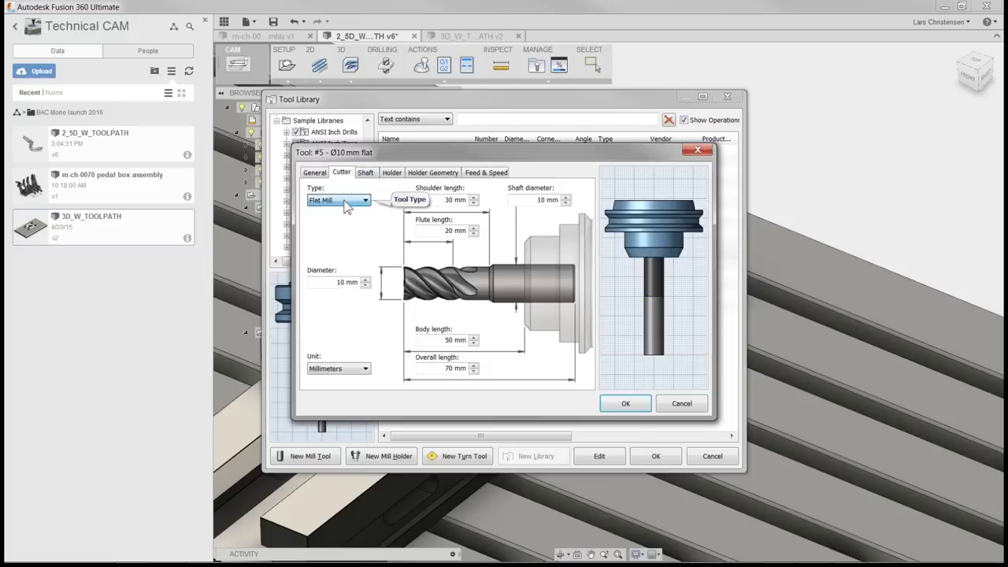
left_click(336, 202)
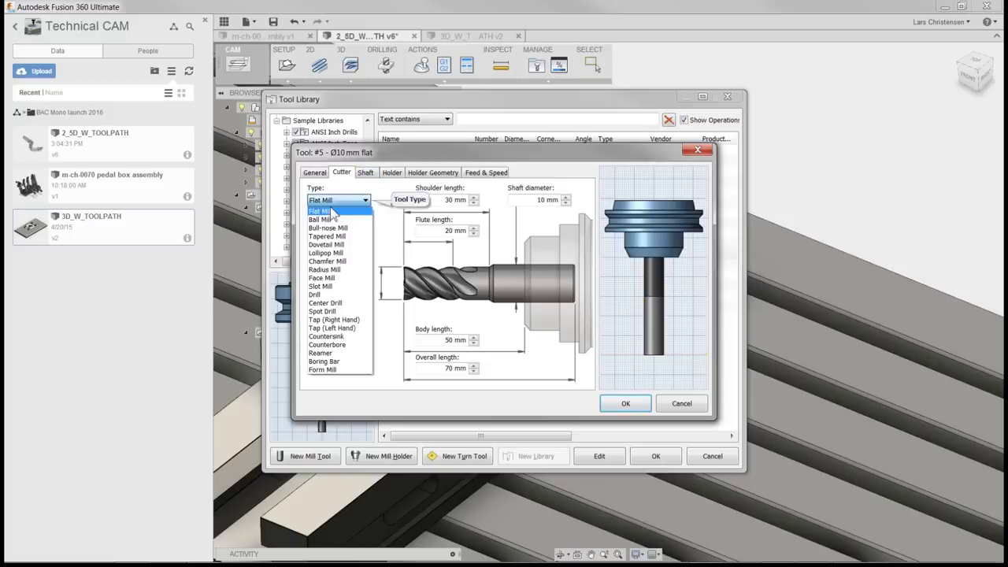
left_click(326, 221)
left_click(339, 201)
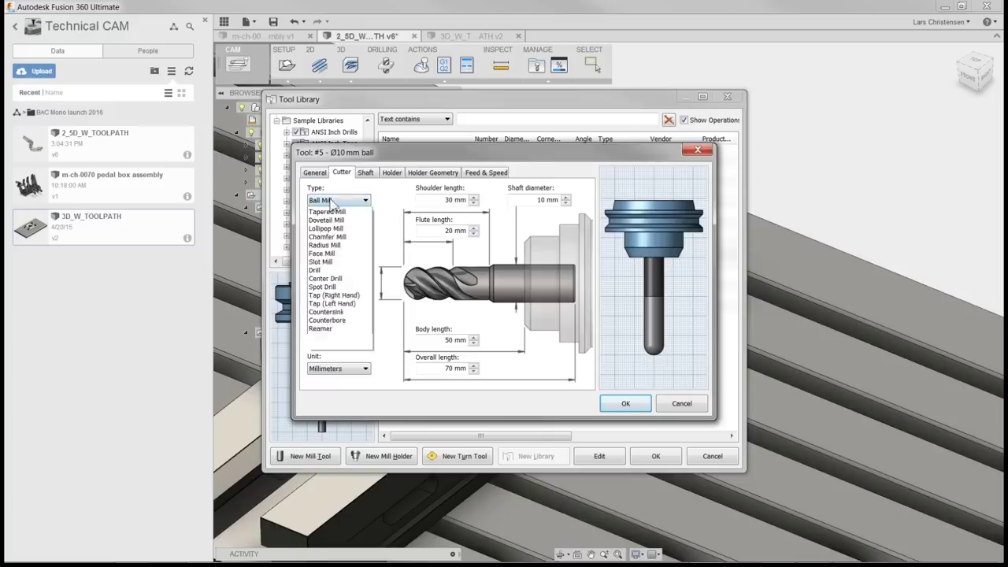
left_click(336, 270)
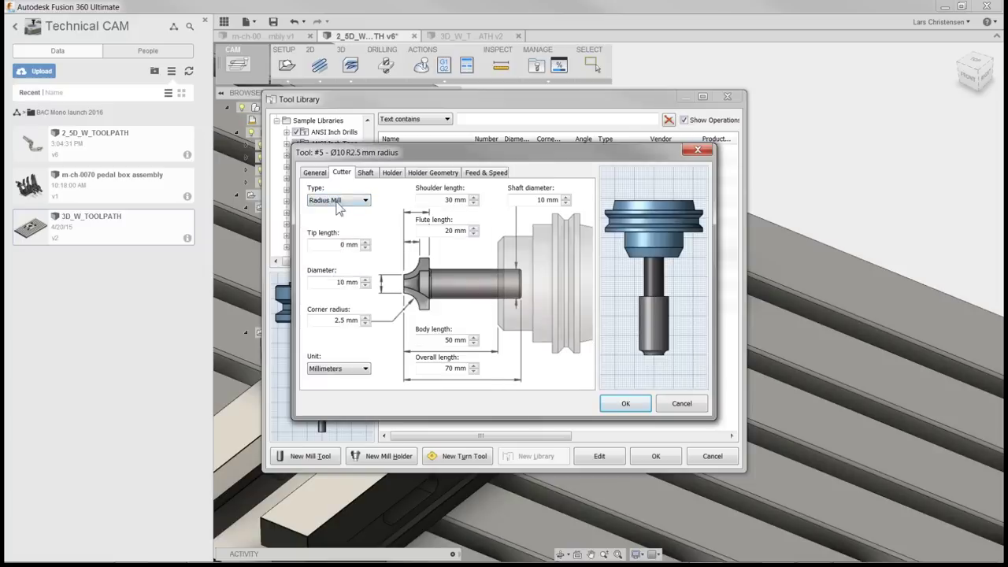
Try the Form Mill cutter type on the new tool, then discard the tool and leave the Tool Library
left_click(339, 201)
left_click(323, 369)
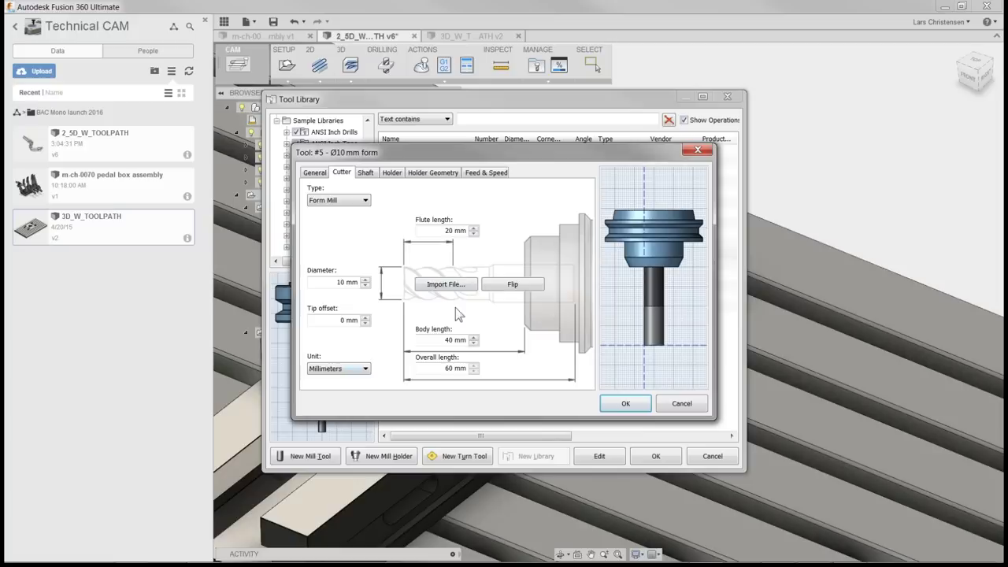
left_click(358, 200)
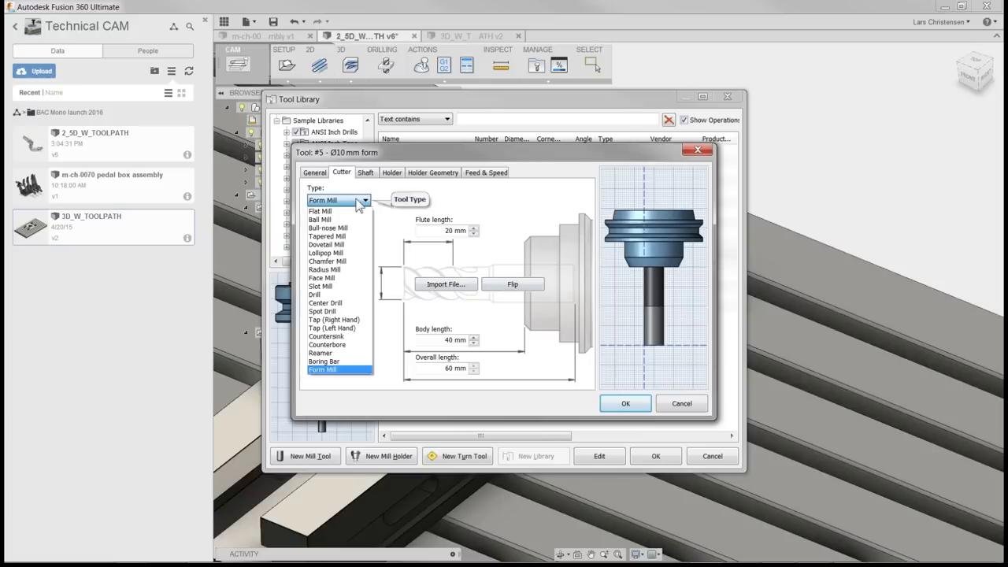
left_click(339, 368)
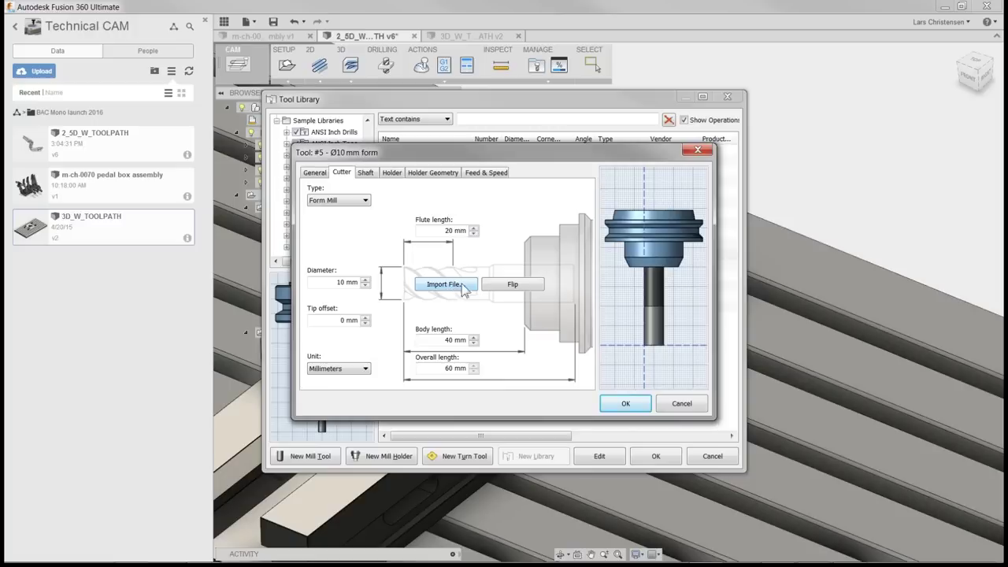
left_click(513, 285)
left_click(681, 403)
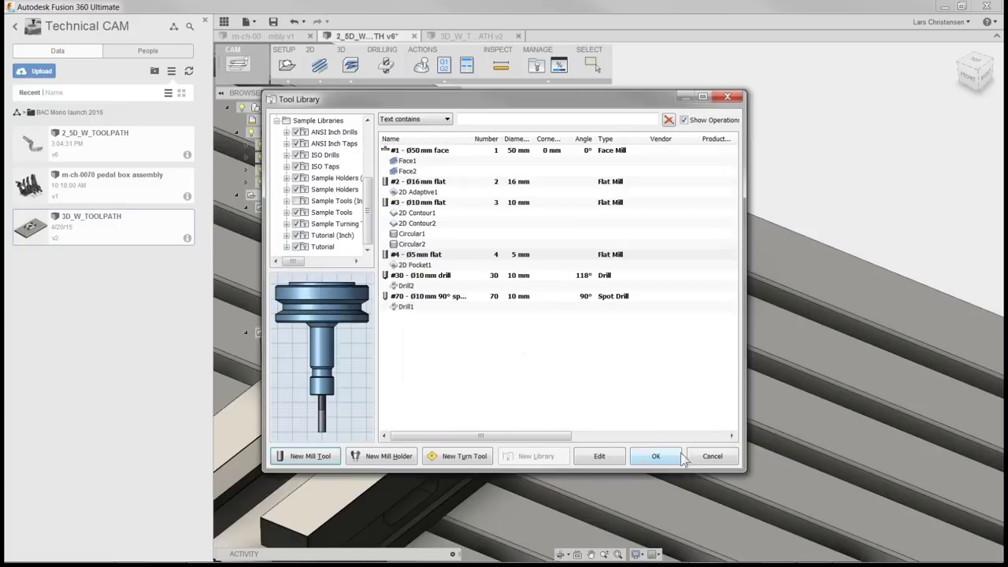
left_click(712, 456)
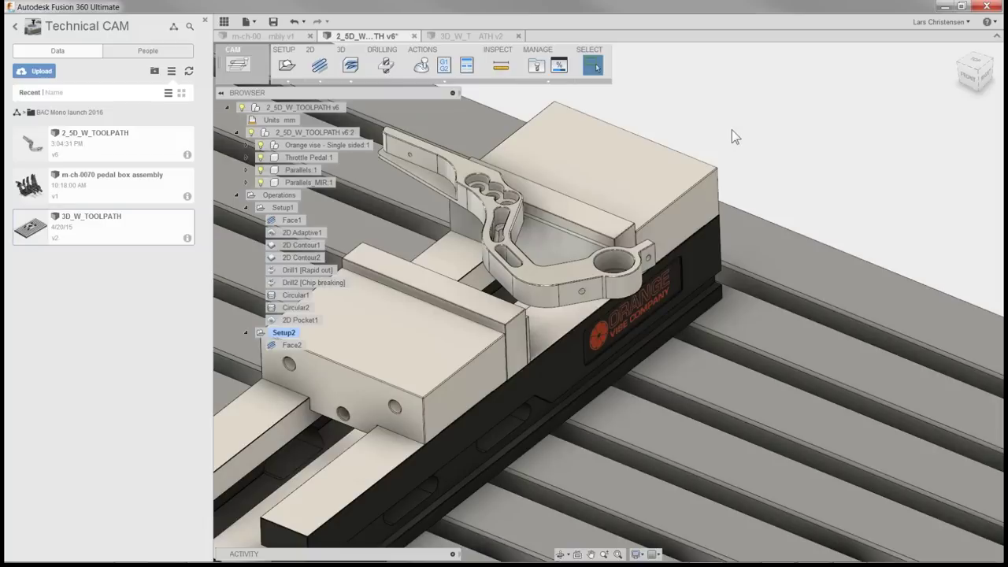
Switch to the 3D_W_TOOLPATH document and change its workspace from Sculpt to CAM
middle_click_drag(778, 120, 292, 96, "shift")
left_click(454, 37)
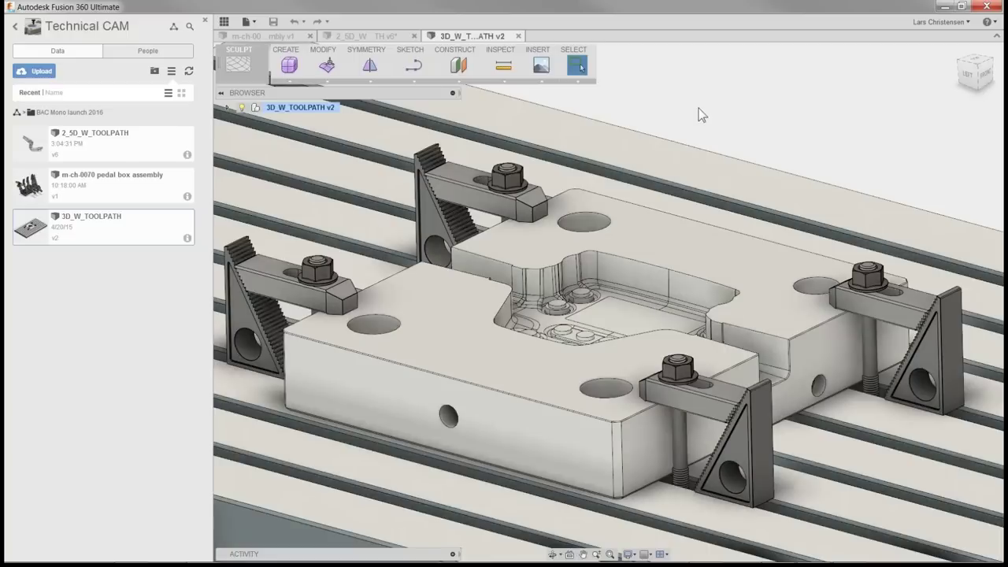
scroll(699, 115, "down", 1)
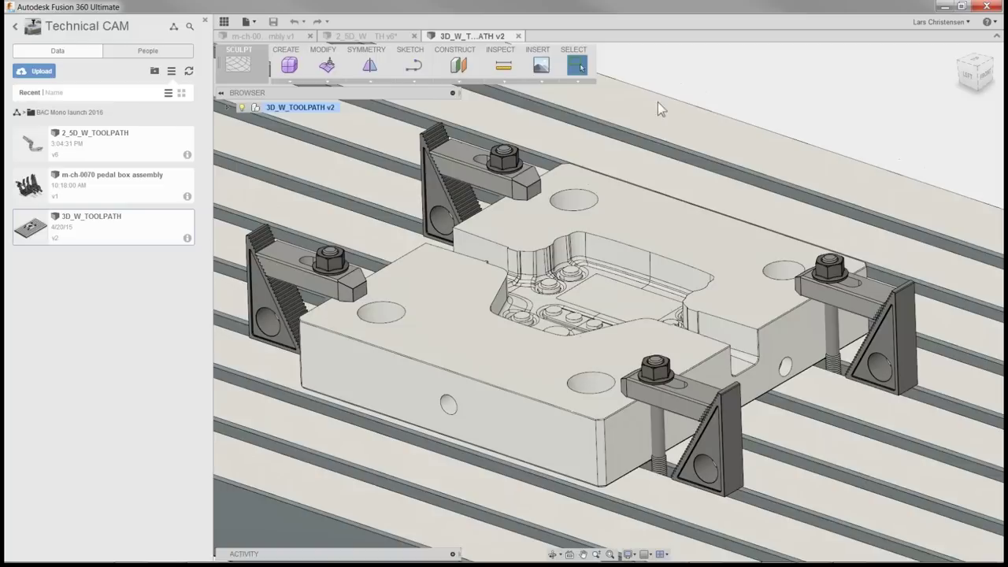
left_click(238, 63)
left_click(237, 277)
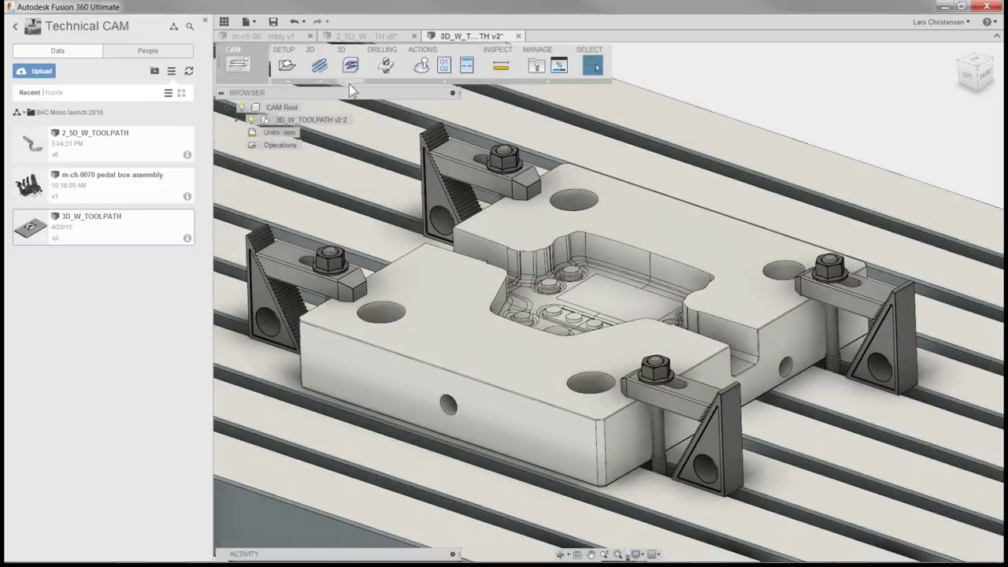
Review the available 3D and 2D milling strategies for the clamped mold block, including 2D Adaptive Clearing and Pencil
left_click(352, 71)
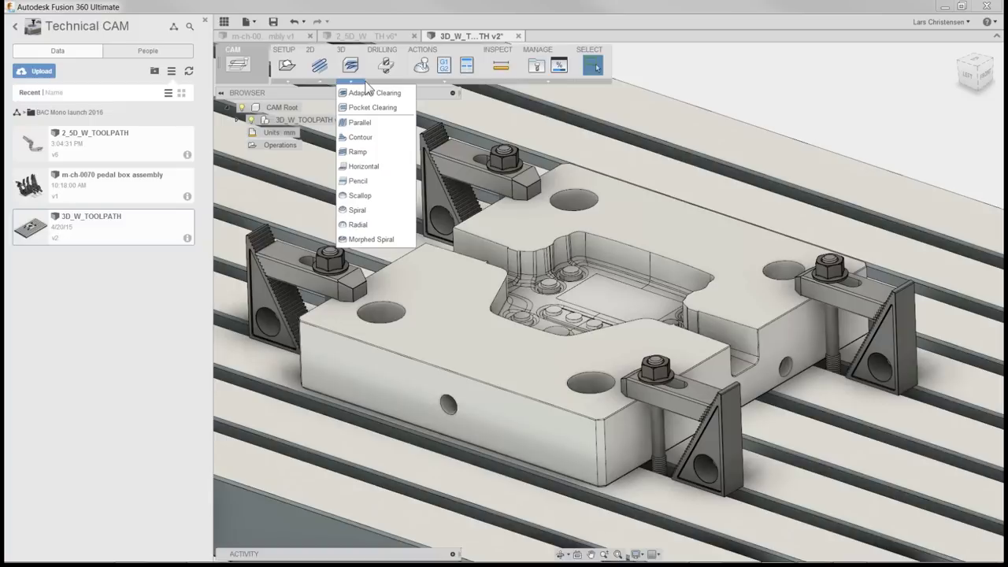
left_click(319, 80)
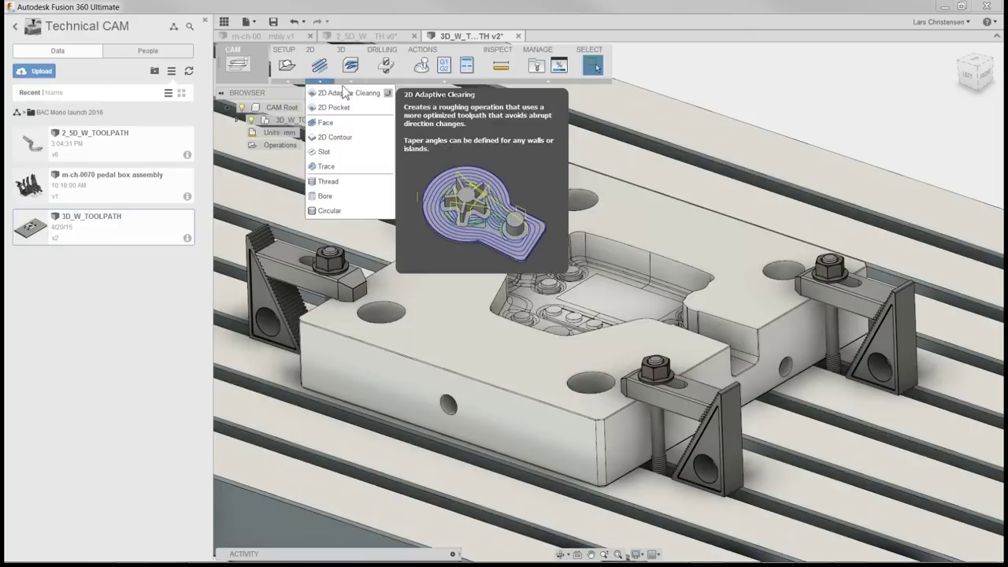
left_click(352, 82)
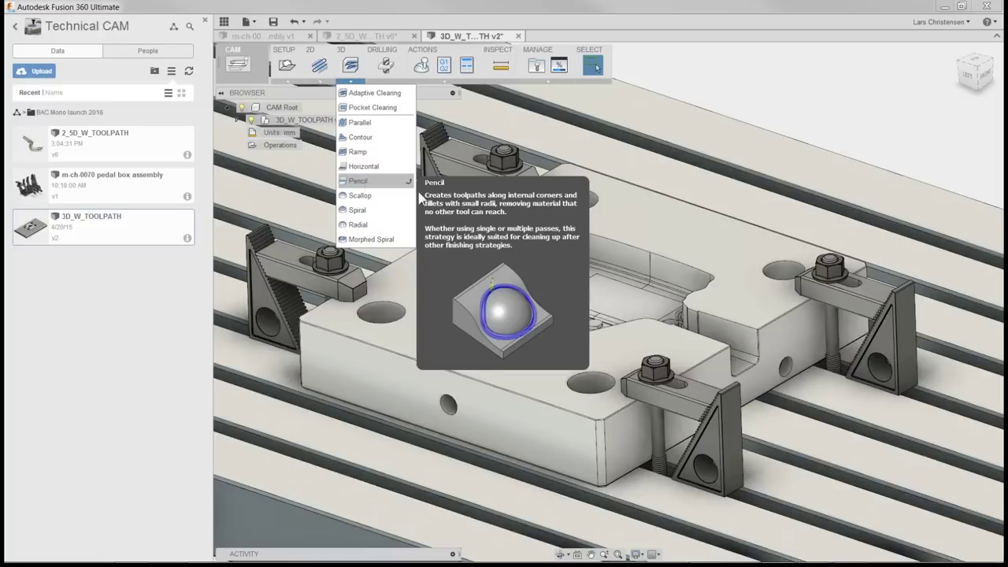
left_click(703, 92)
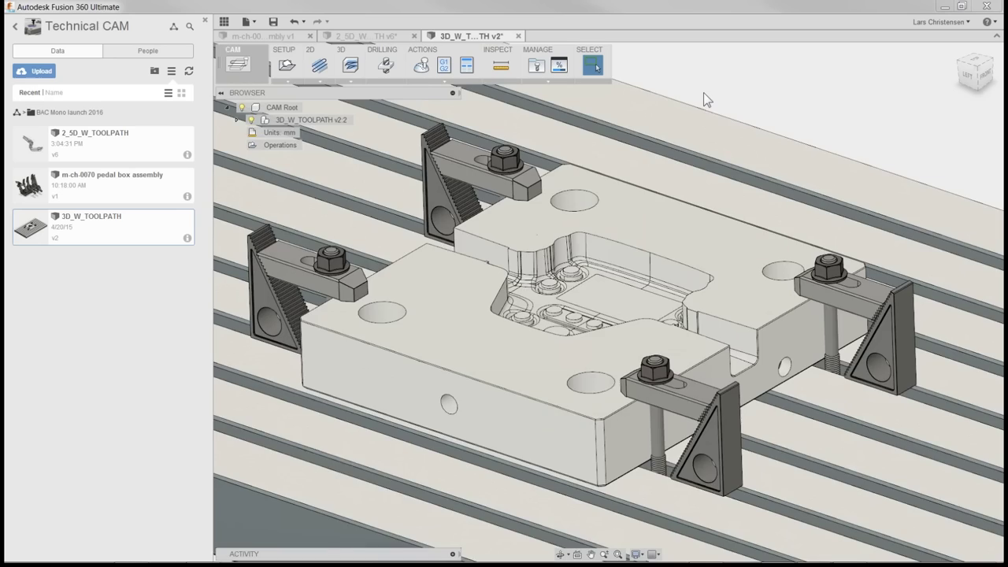
scroll(703, 92, "down", 3)
middle_click_drag(790, 244, 725, 74, "shift")
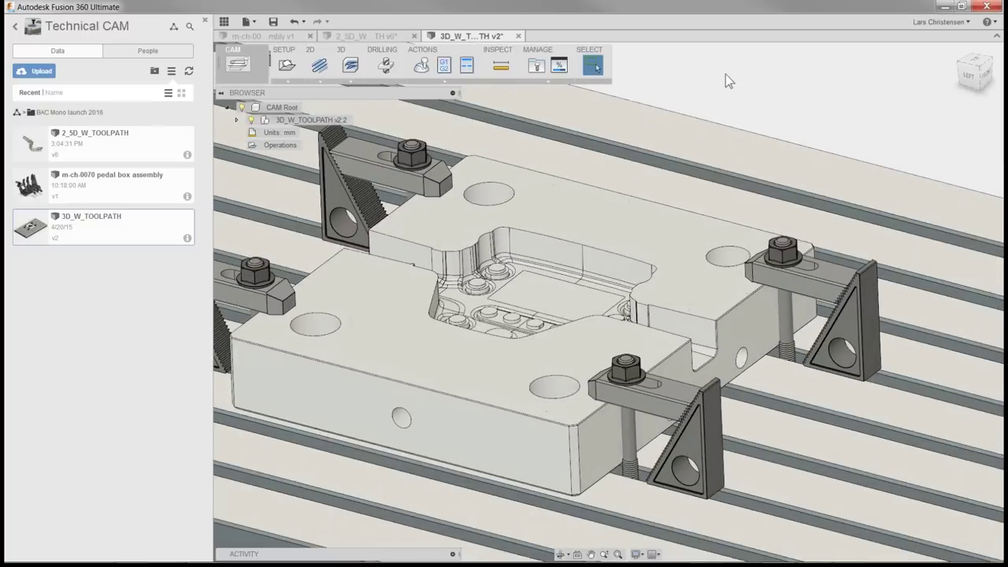